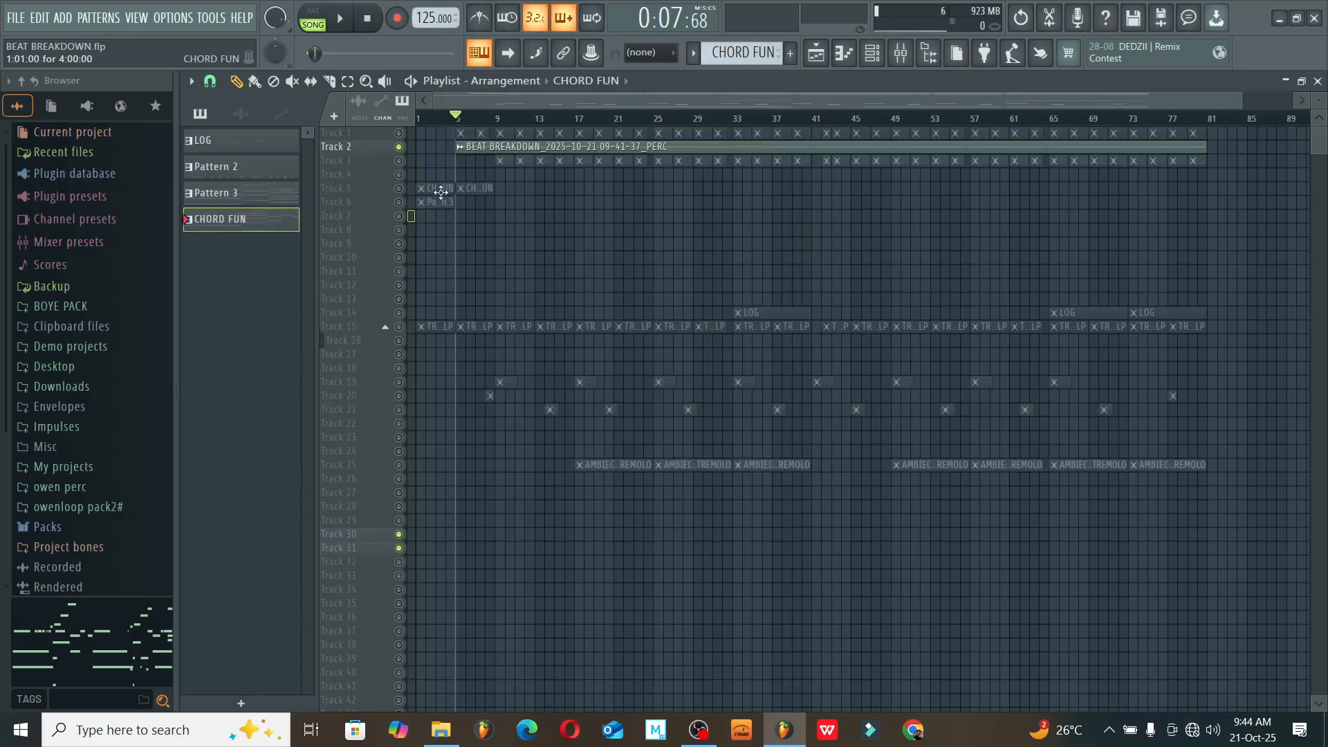
- Open the CHORD FUN pattern's FL Keys notes in the piano roll and play them back
{"action": "left_click_drag", "start_coordinate": [683, 97], "coordinate": [333, 164]}
{"action": "key", "text": "alt+x"}
{"action": "left_click", "coordinate": [701, 453]}
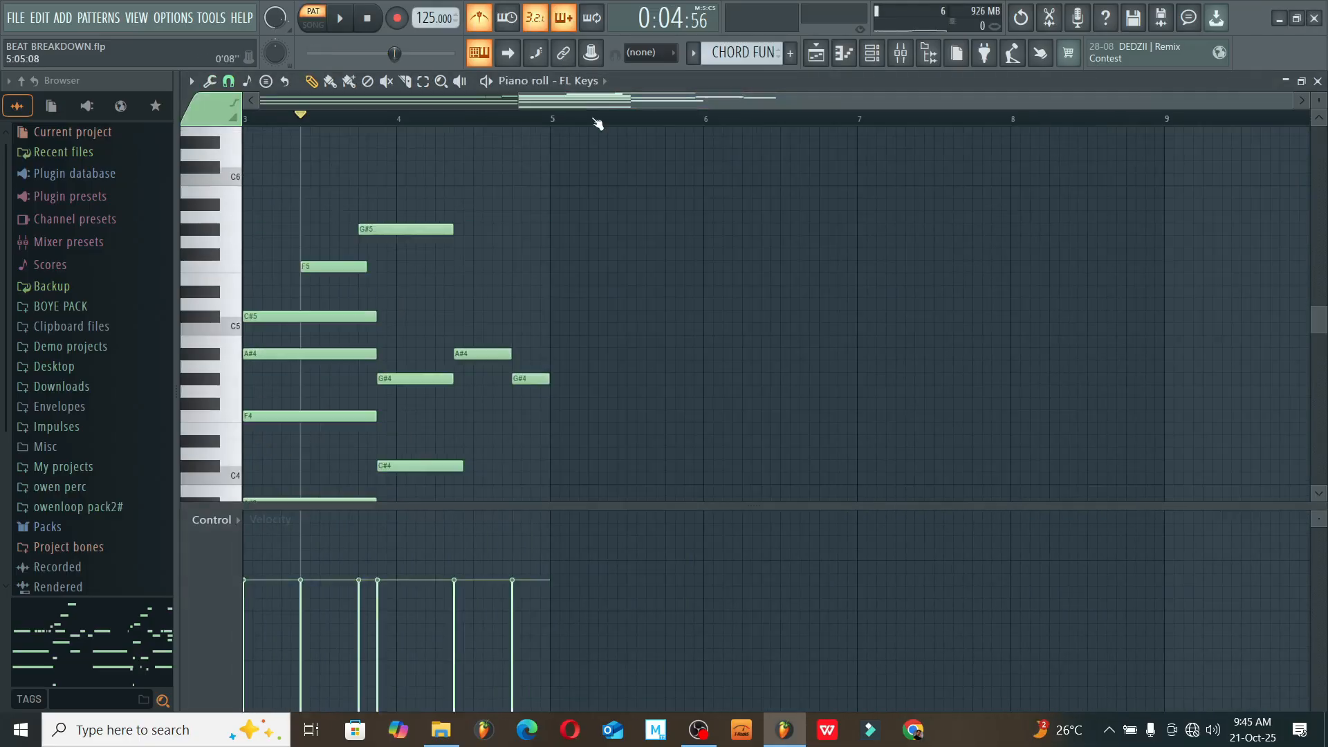
{"action": "left_click_drag", "start_coordinate": [595, 101], "coordinate": [336, 126]}
{"action": "key", "text": "space"}
{"action": "scroll", "coordinate": [552, 231], "scroll_direction": "down", "scroll_amount": 1}
{"action": "scroll", "coordinate": [553, 234], "scroll_direction": "down", "scroll_amount": 1}
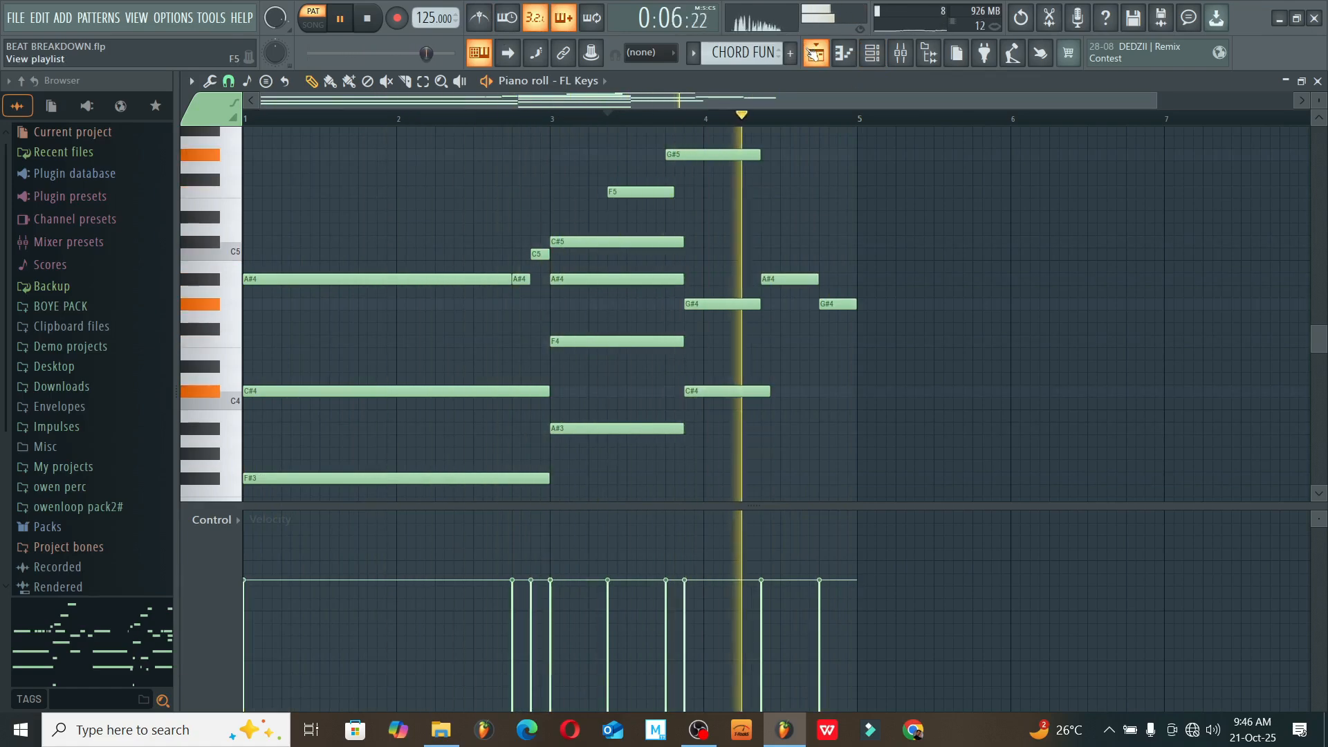
{"action": "key", "text": "space"}
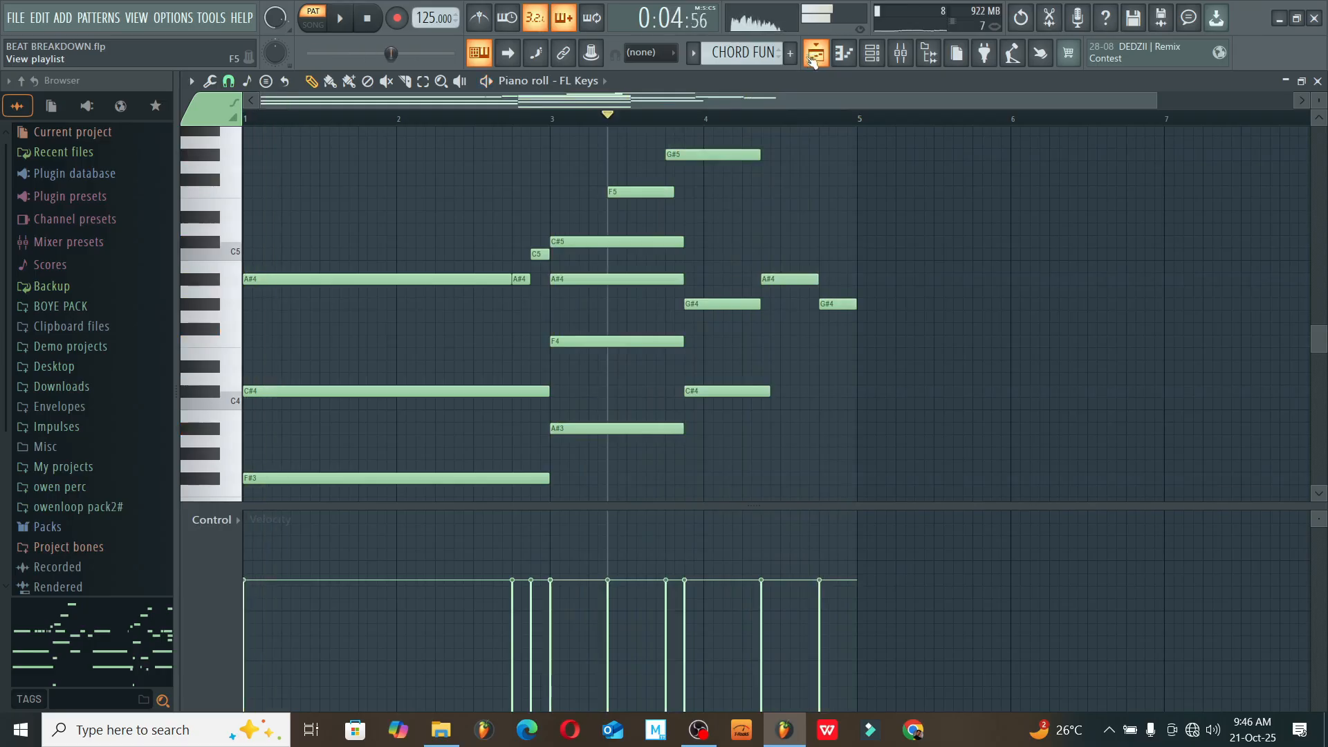
- Reopen the CHORD FUN notes from the clip on Track 5 and play the chords from the start
{"action": "left_click", "coordinate": [872, 61]}
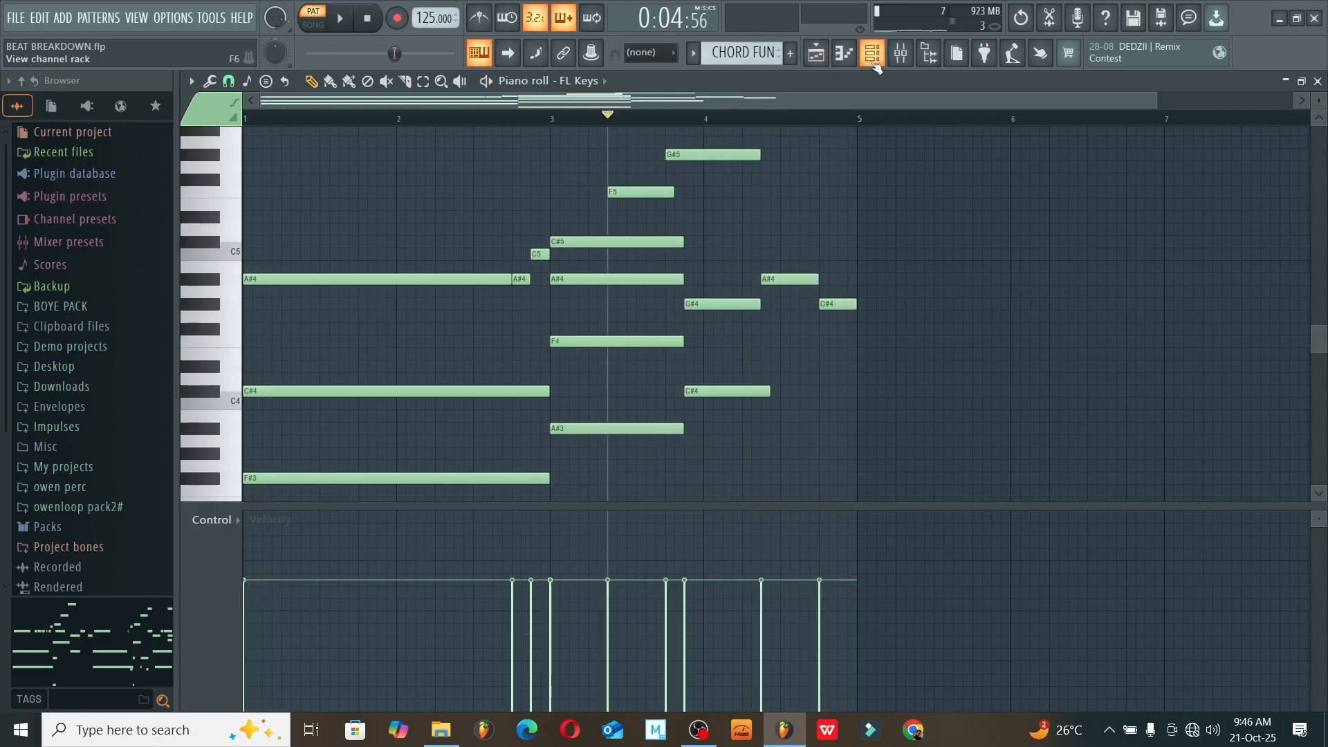
{"action": "left_click", "coordinate": [816, 52]}
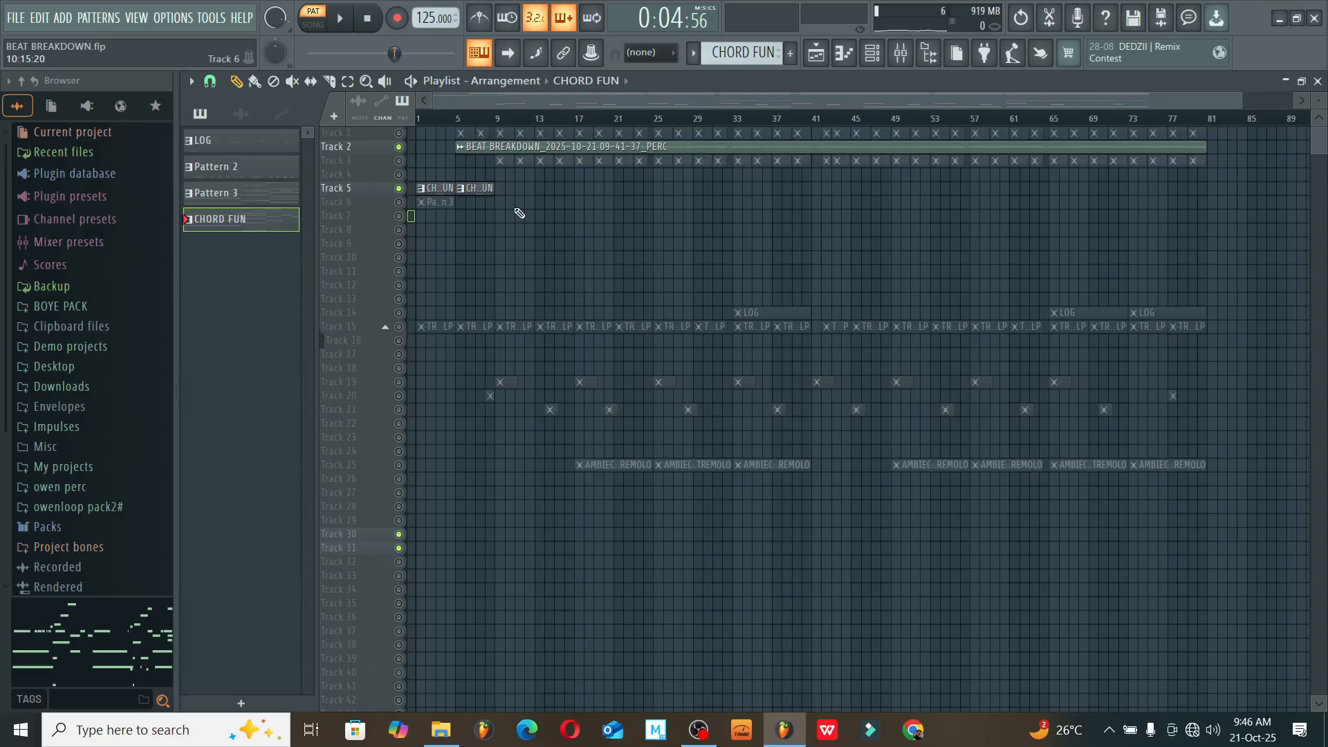
{"action": "double_click", "coordinate": [488, 192]}
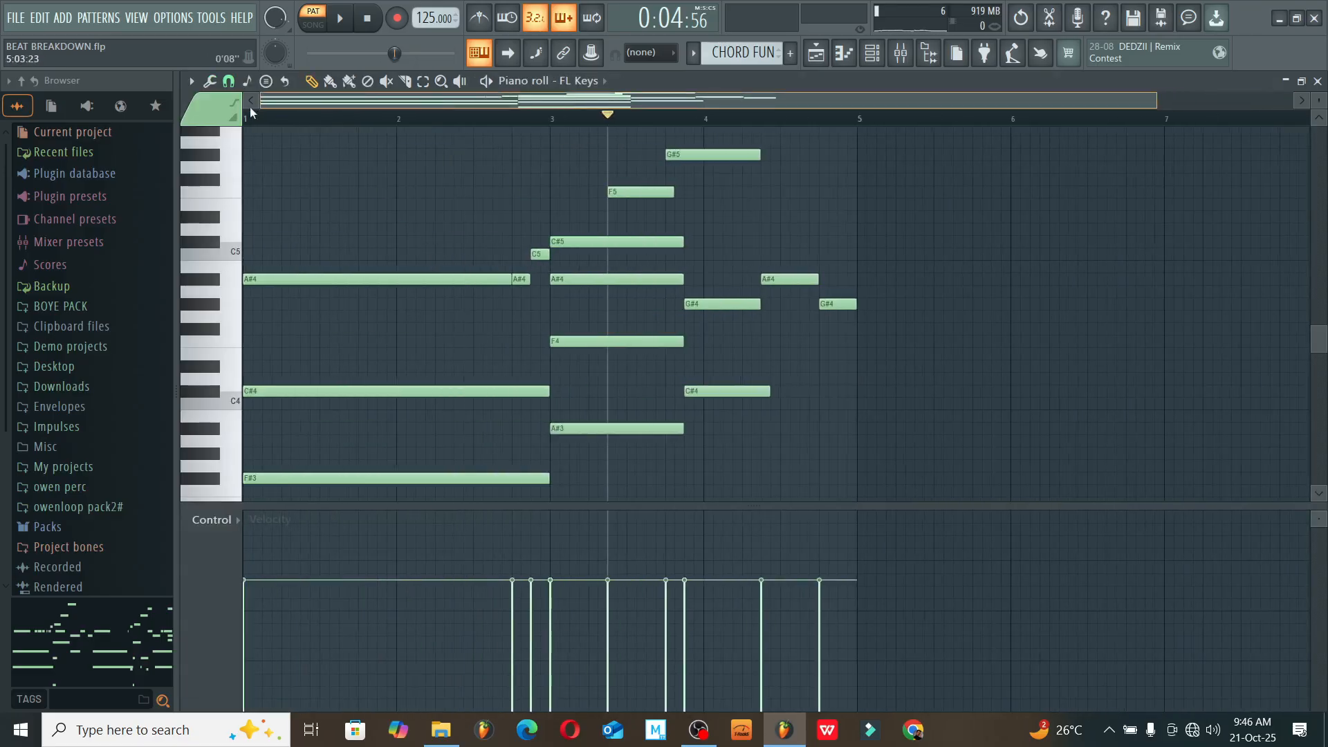
{"action": "left_click", "coordinate": [368, 21]}
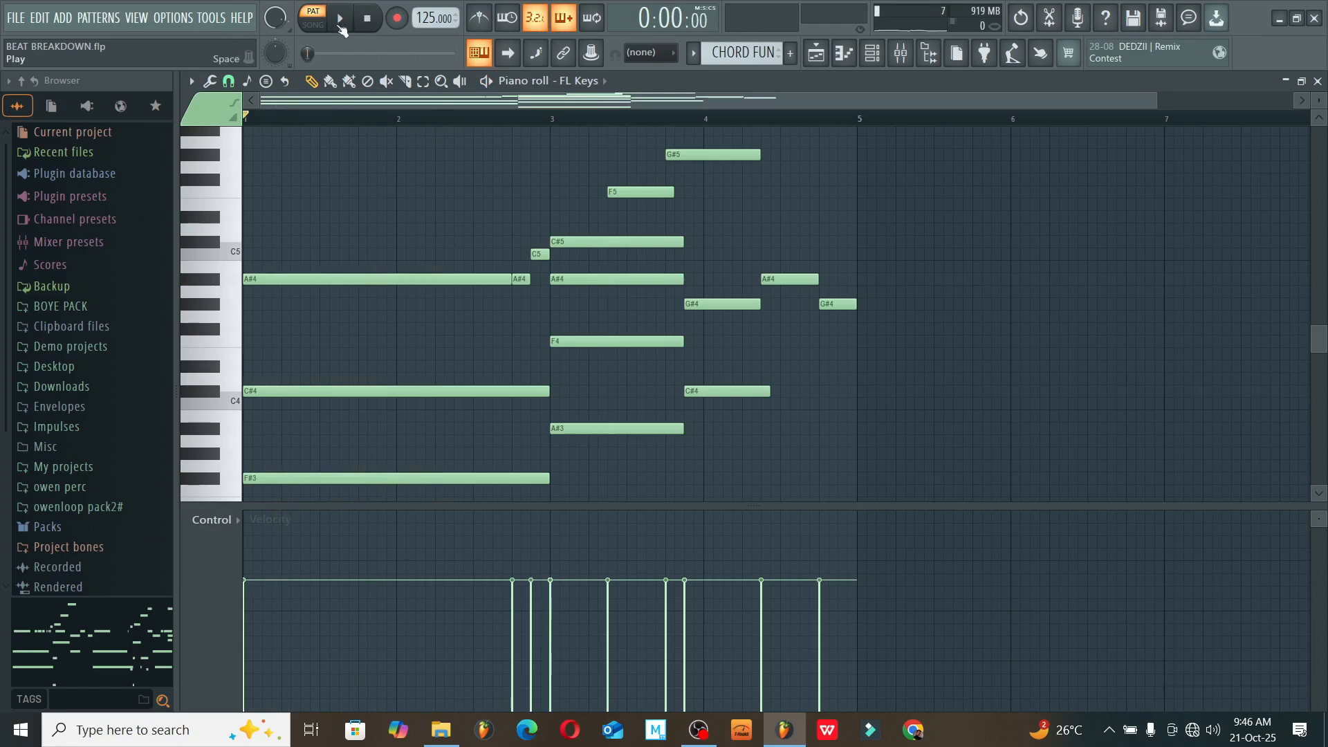
{"action": "left_click", "coordinate": [340, 21]}
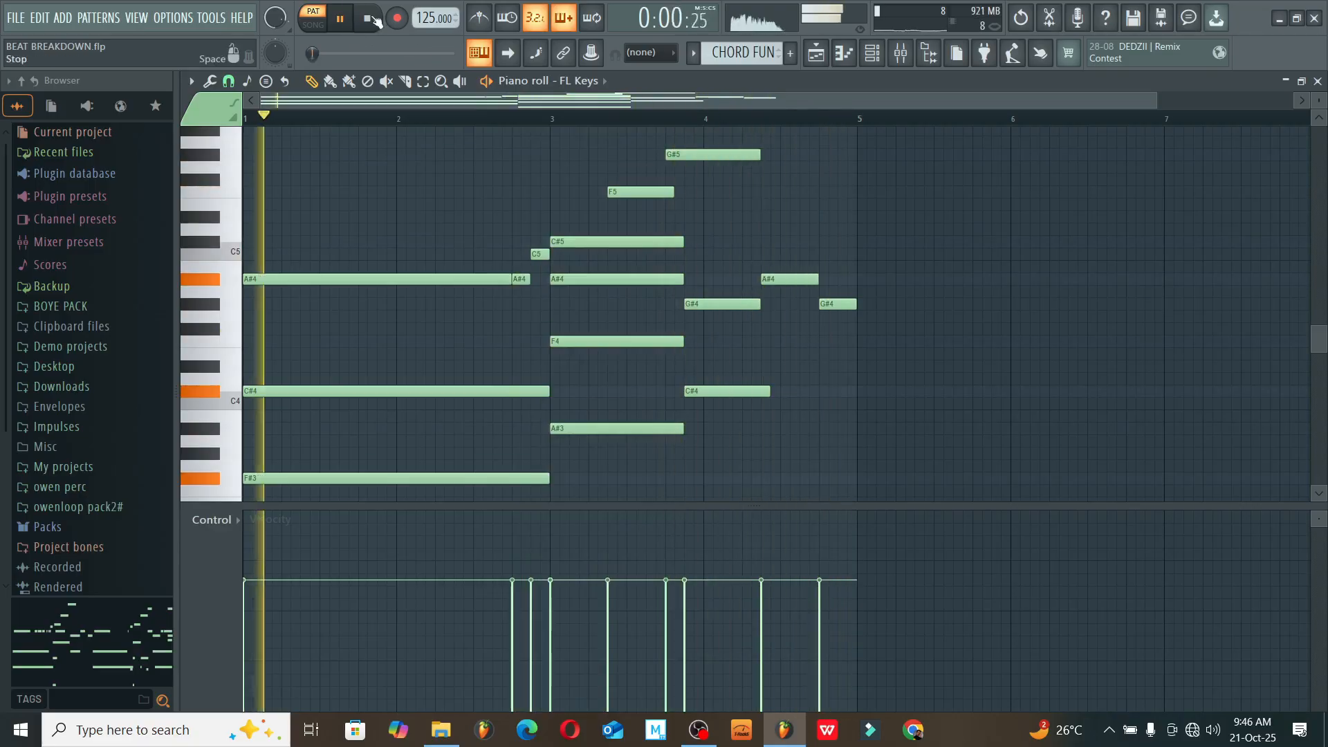
{"action": "left_click", "coordinate": [368, 19]}
- Inspect the KEYZ channel's Lounge Lizard instrument from the channel rack and close it
{"action": "left_click", "coordinate": [816, 53]}
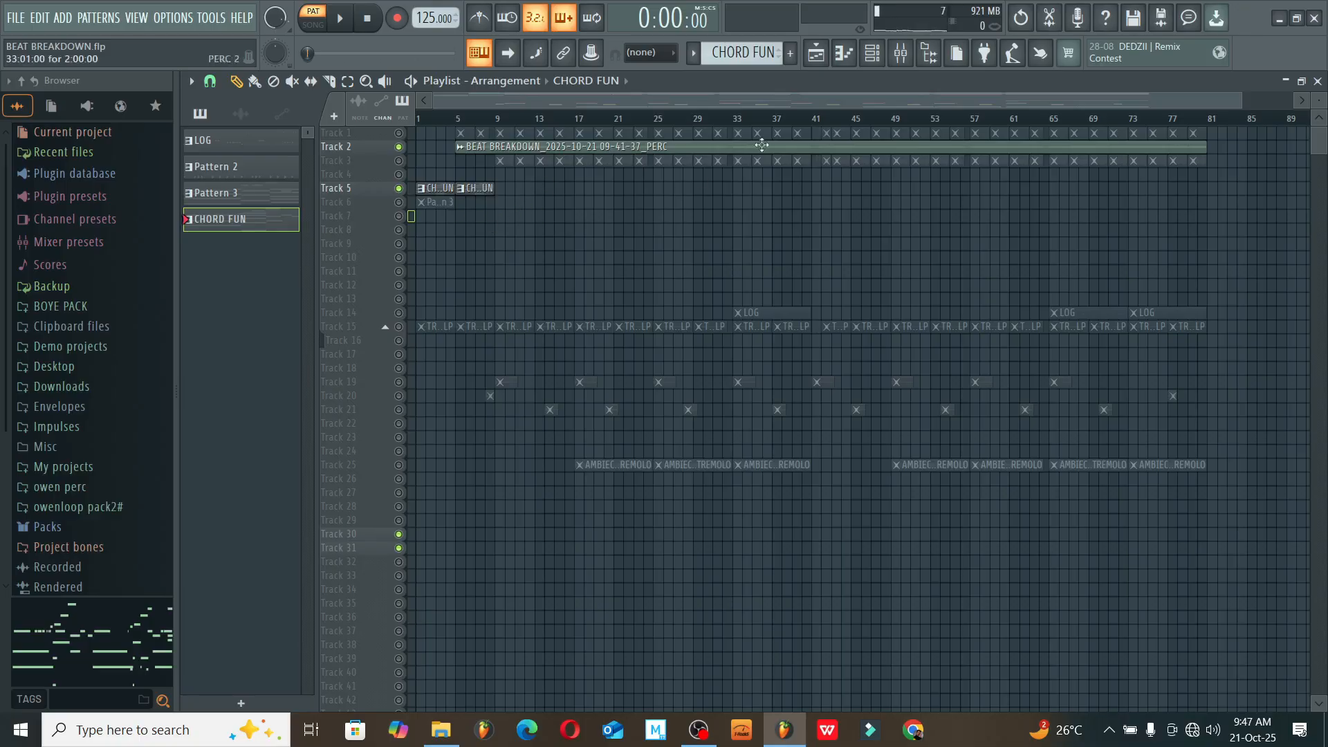
{"action": "left_click", "coordinate": [872, 53]}
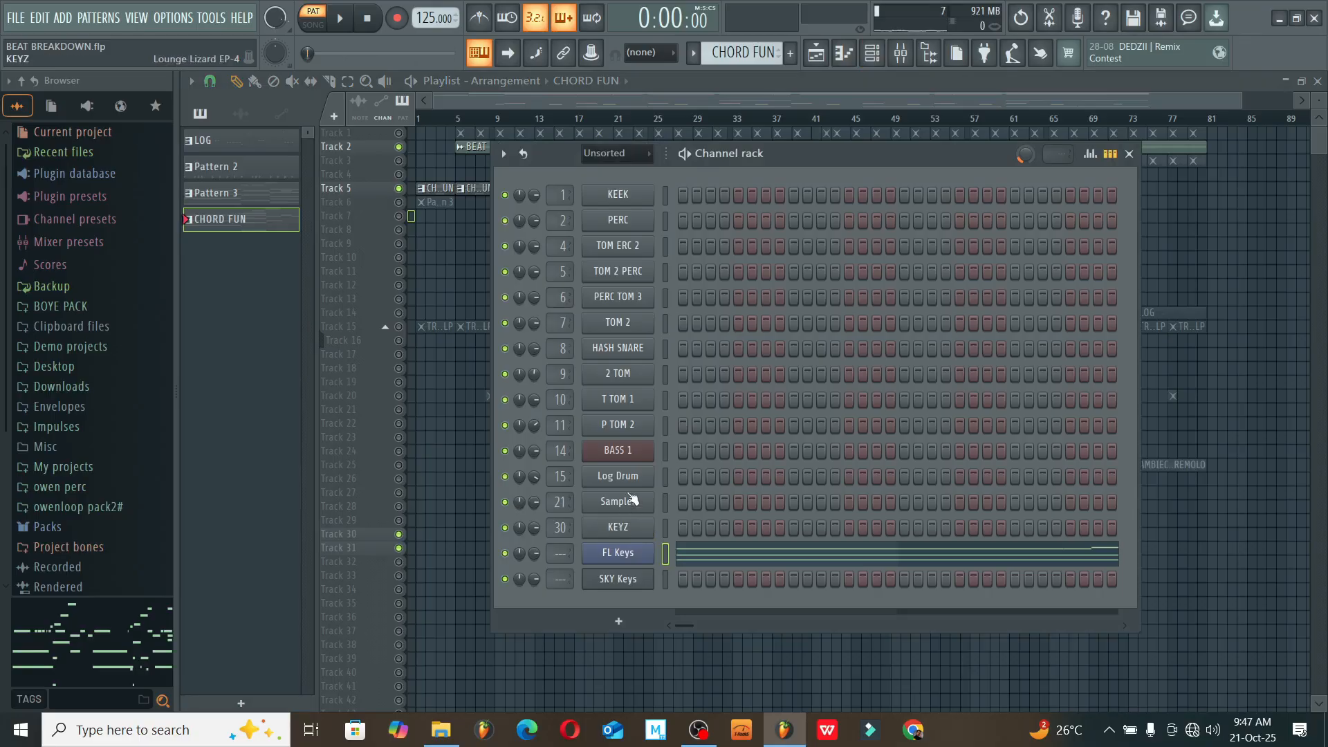
{"action": "left_click", "coordinate": [632, 528]}
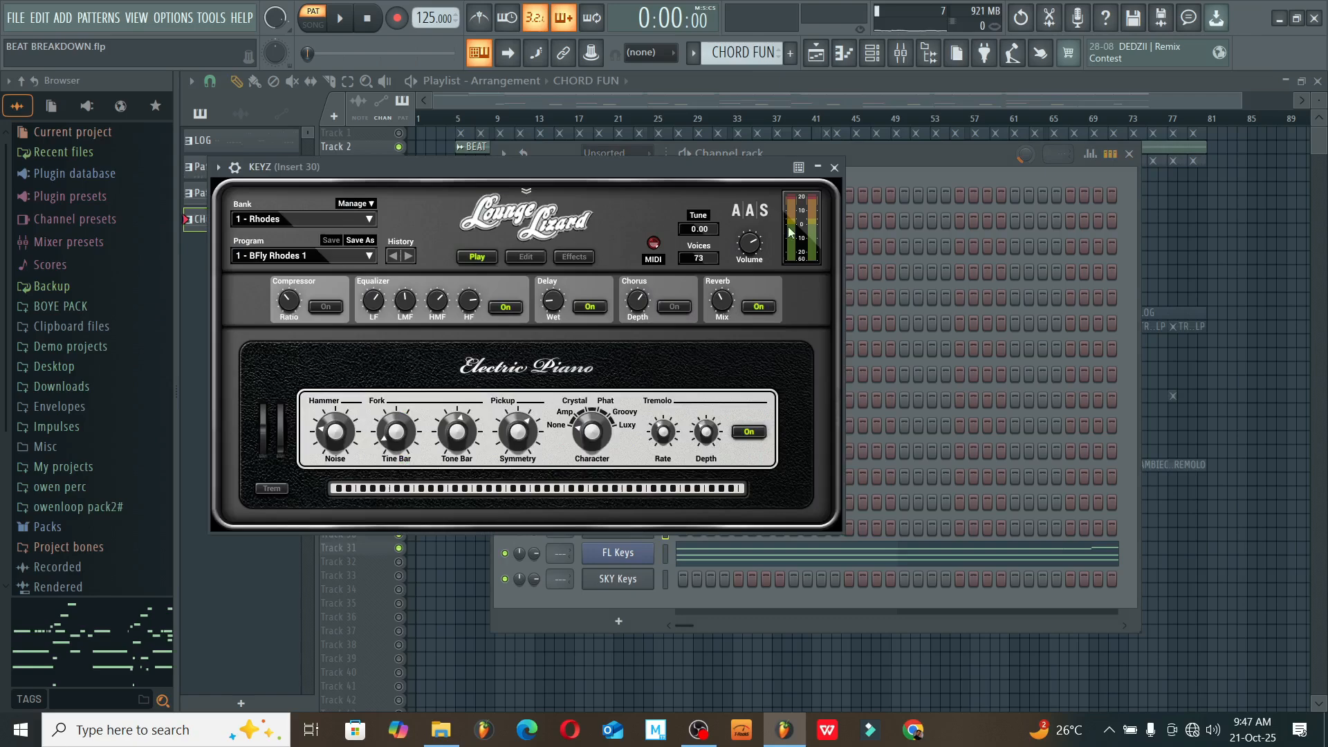
{"action": "left_click", "coordinate": [835, 168]}
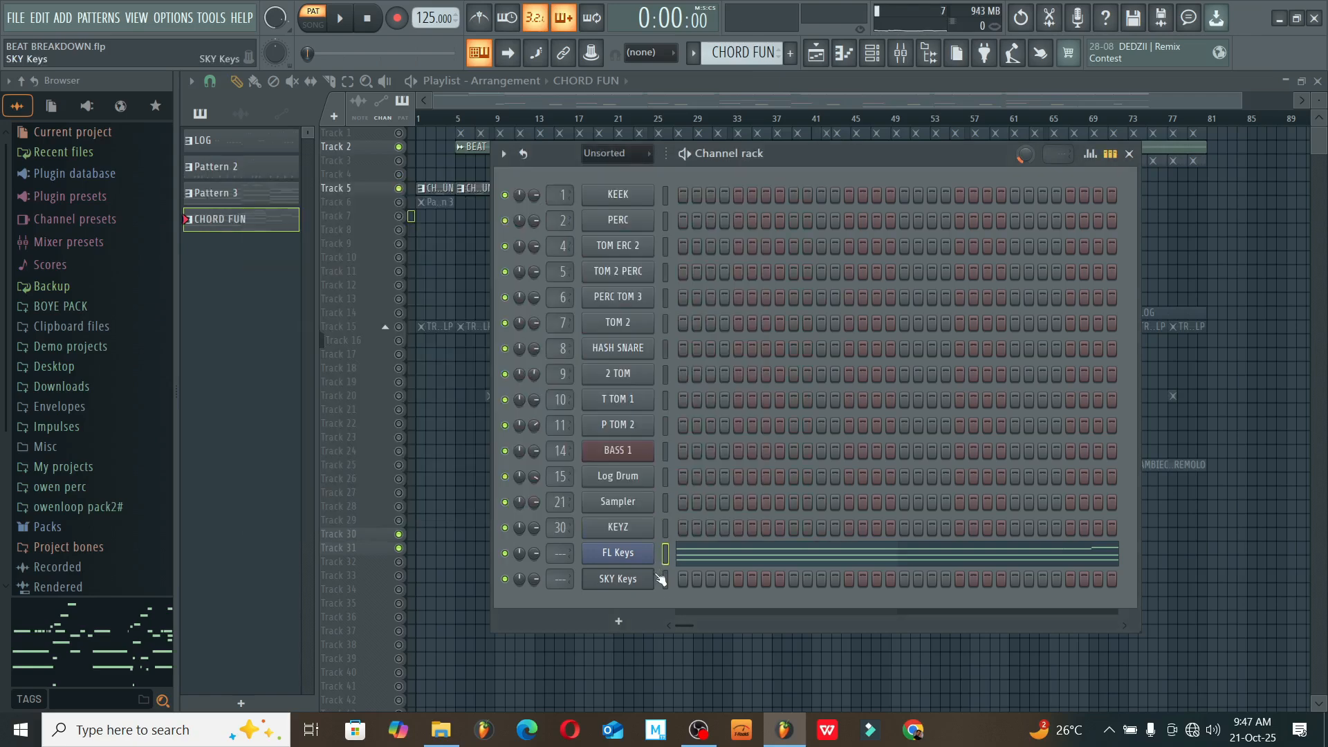
- Paste the chord notes into the SKY Keys channel and mute the FL Keys channel
{"action": "key", "text": "ctrl+v"}
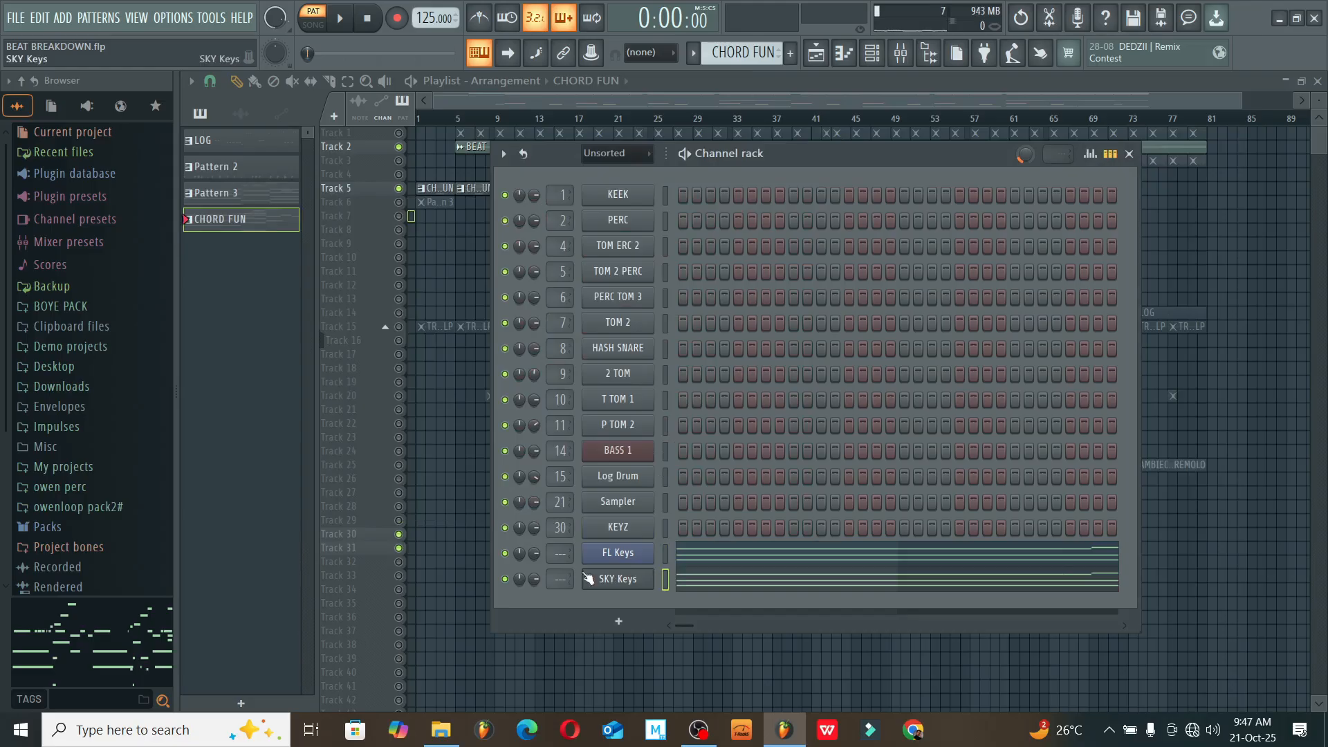
{"action": "left_click", "coordinate": [506, 555]}
{"action": "left_click", "coordinate": [349, 21]}
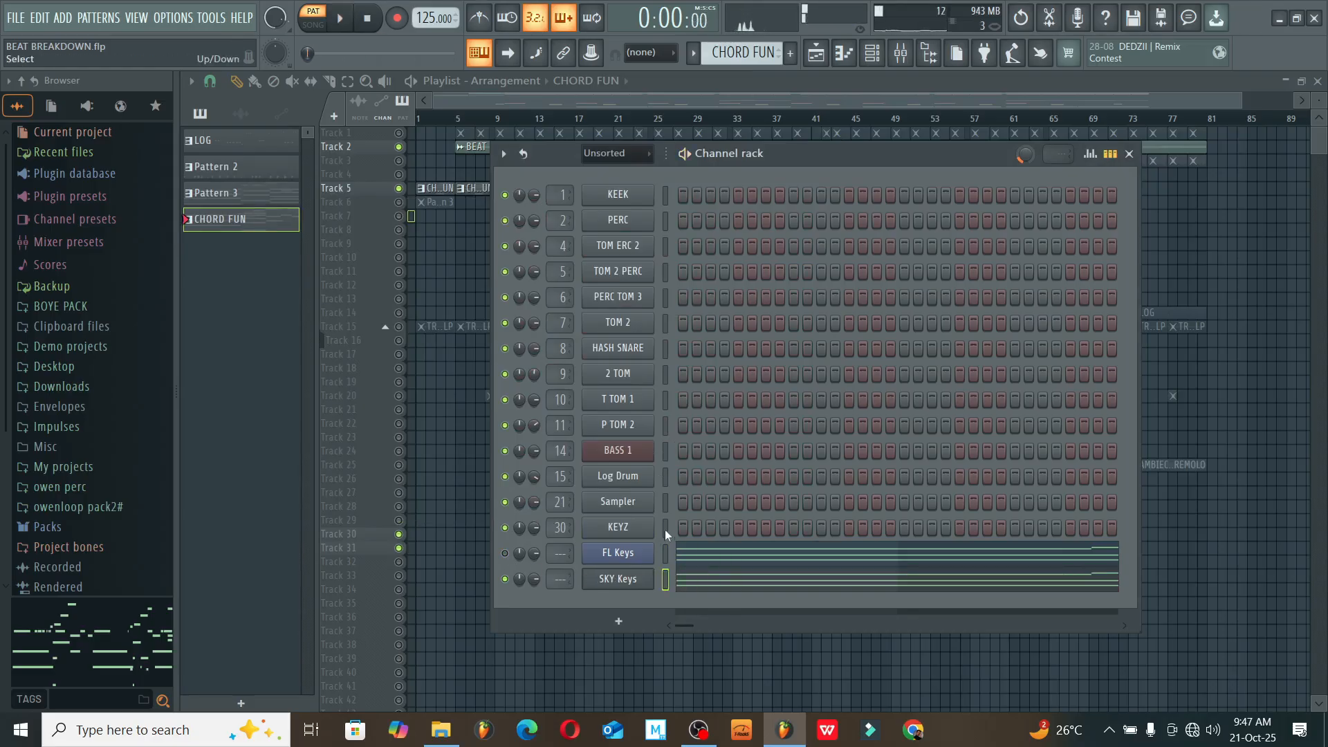
- Open the SKY Keys instrument, filter its presets to the Keys category and move its window up
{"action": "left_click", "coordinate": [627, 579]}
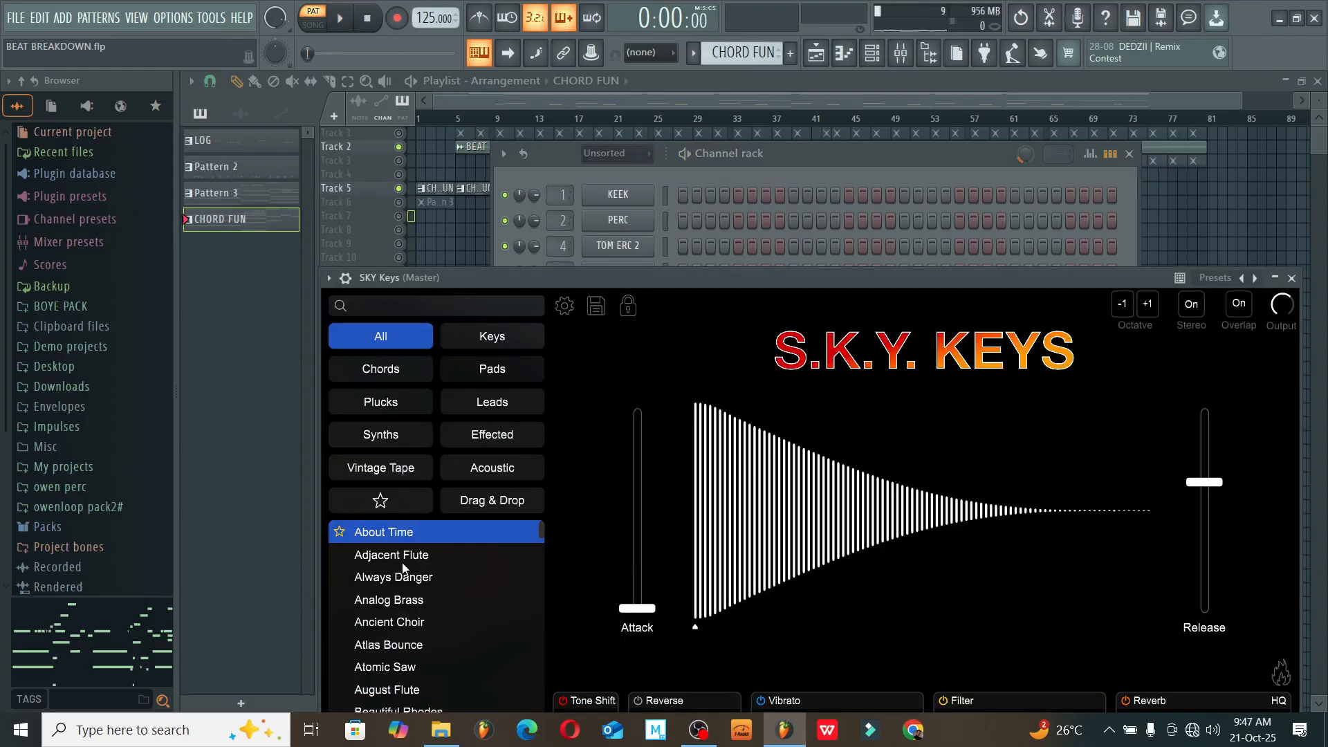
{"action": "left_click", "coordinate": [492, 339]}
{"action": "left_click_drag", "start_coordinate": [587, 276], "coordinate": [575, 175]}
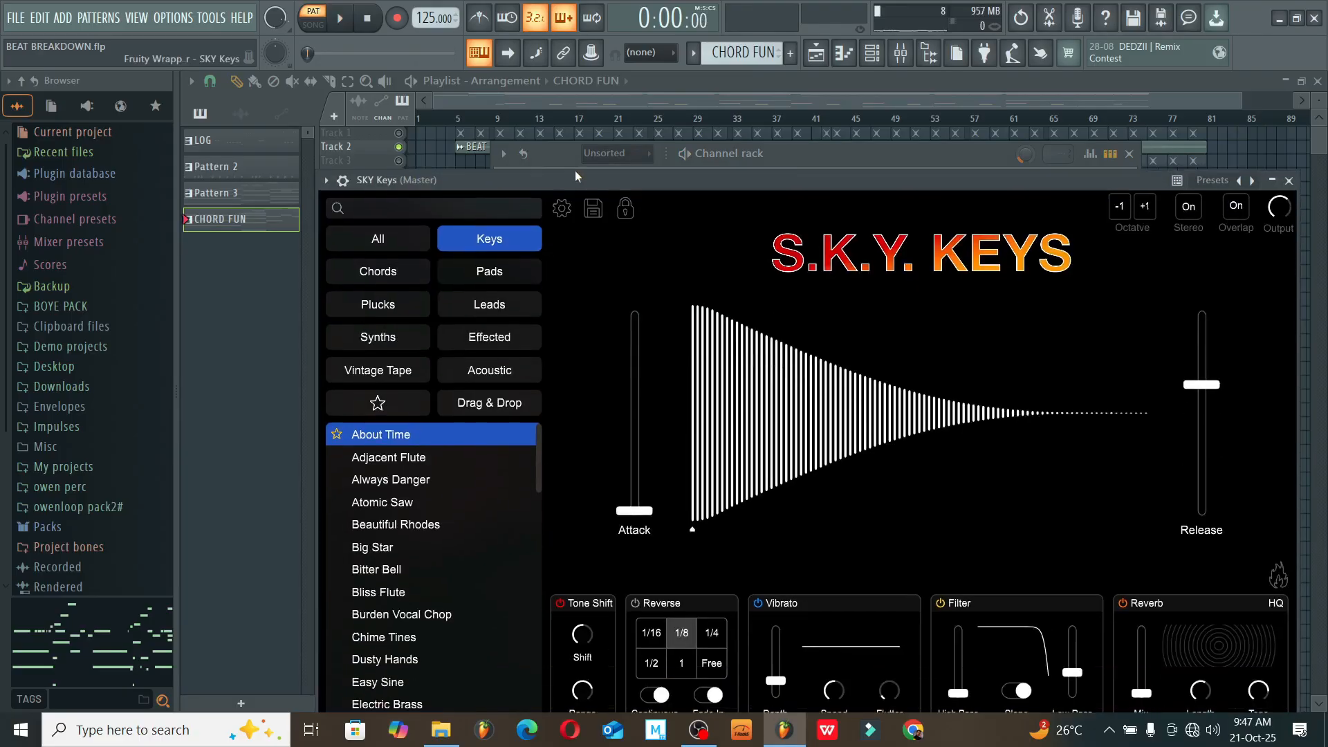
- Play the pattern and audition the Adjacent Flute, Always Danger and Atomic Saw presets on the chords
{"action": "left_click", "coordinate": [340, 21]}
{"action": "left_click", "coordinate": [491, 459]}
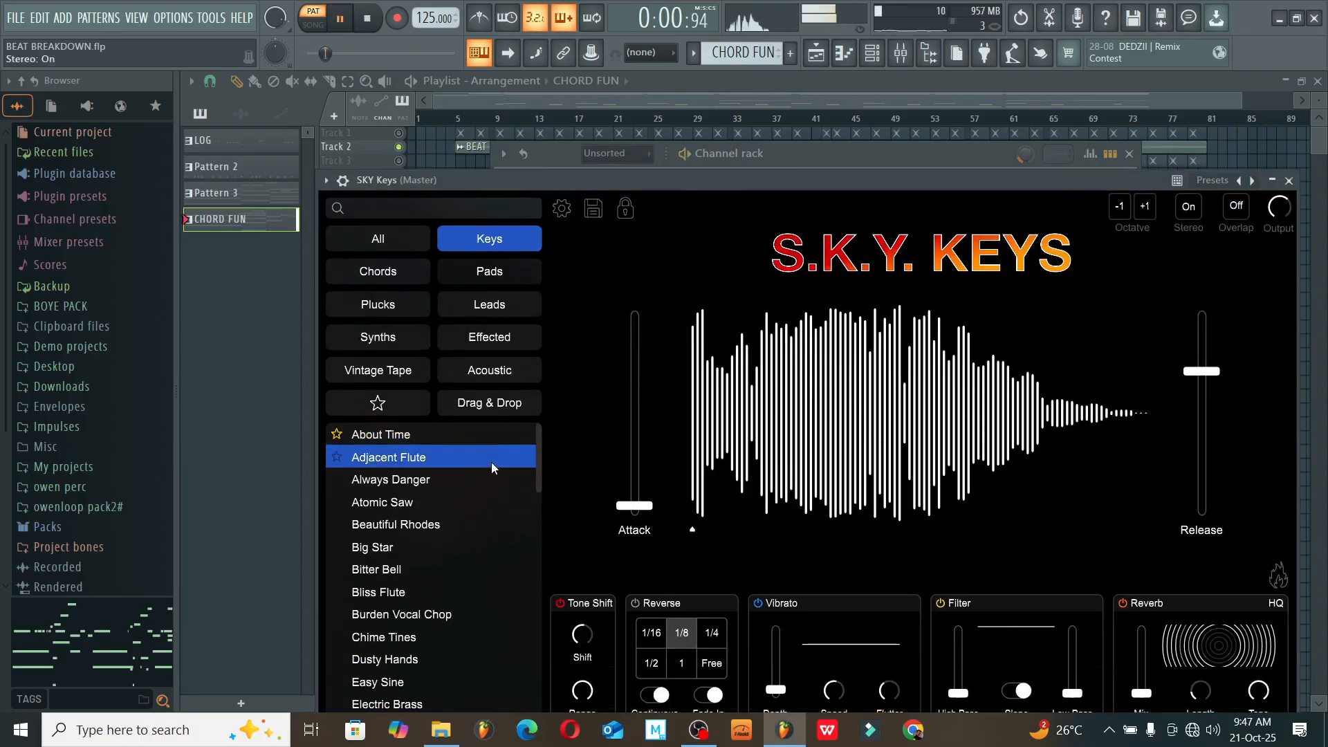
{"action": "left_click", "coordinate": [426, 480]}
{"action": "left_click_drag", "start_coordinate": [584, 180], "coordinate": [580, 115]}
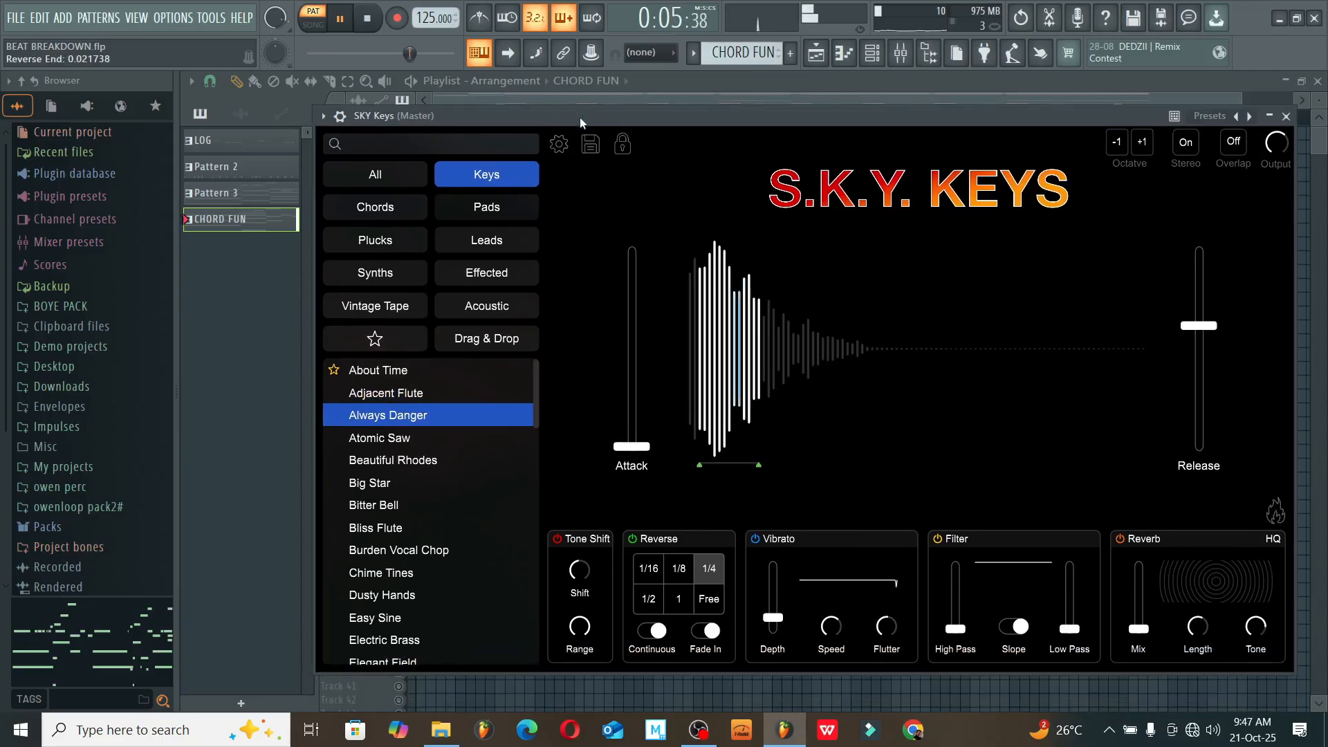
{"action": "left_click", "coordinate": [442, 436]}
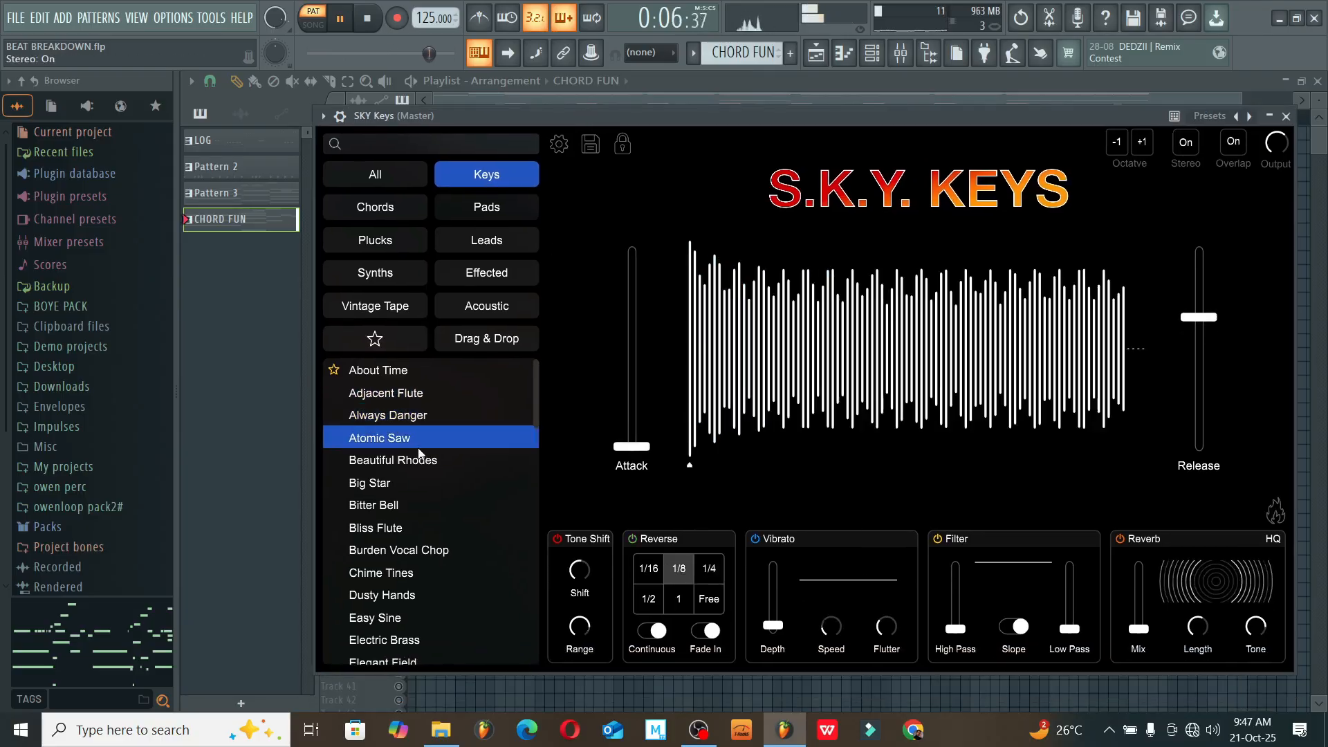
- Try Always Danger with the high-pass filter at about 63.84, and Beautiful Rhodes with it at about 43.01
{"action": "left_click", "coordinate": [441, 418]}
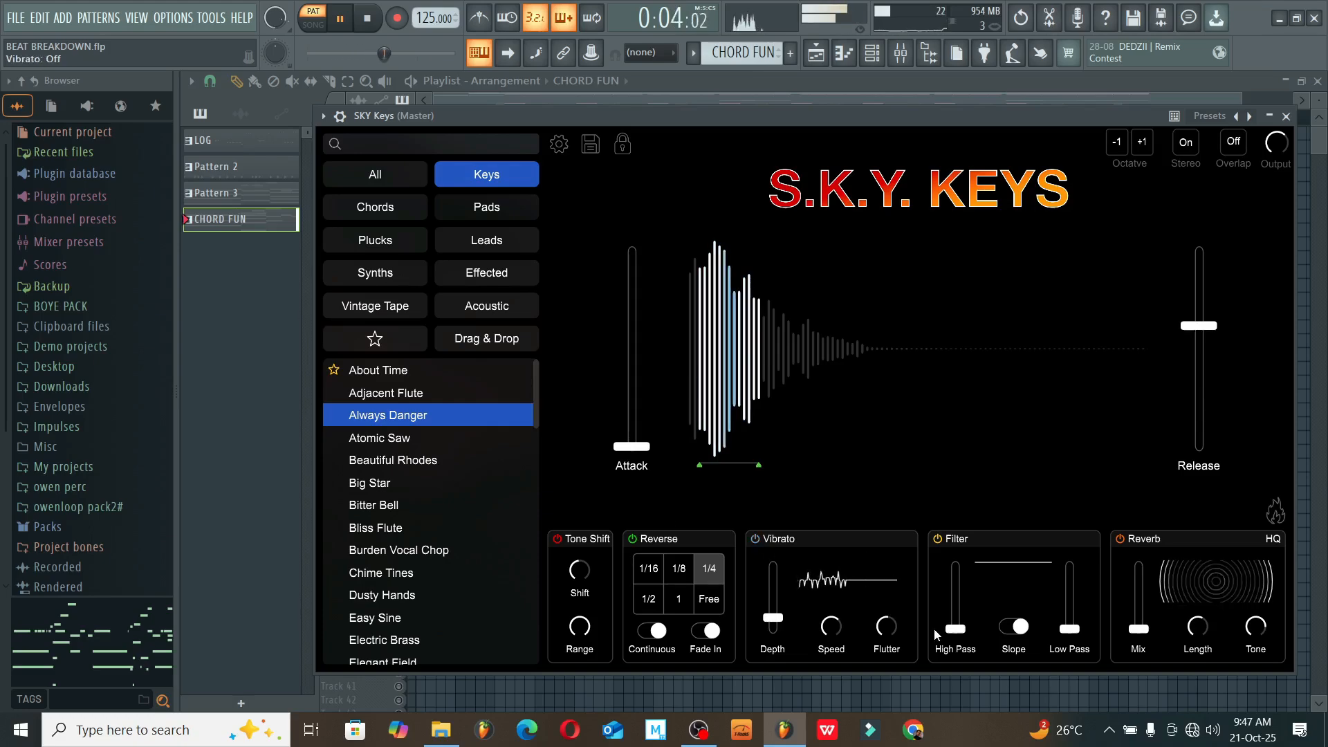
{"action": "left_click_drag", "start_coordinate": [968, 635], "coordinate": [961, 593]}
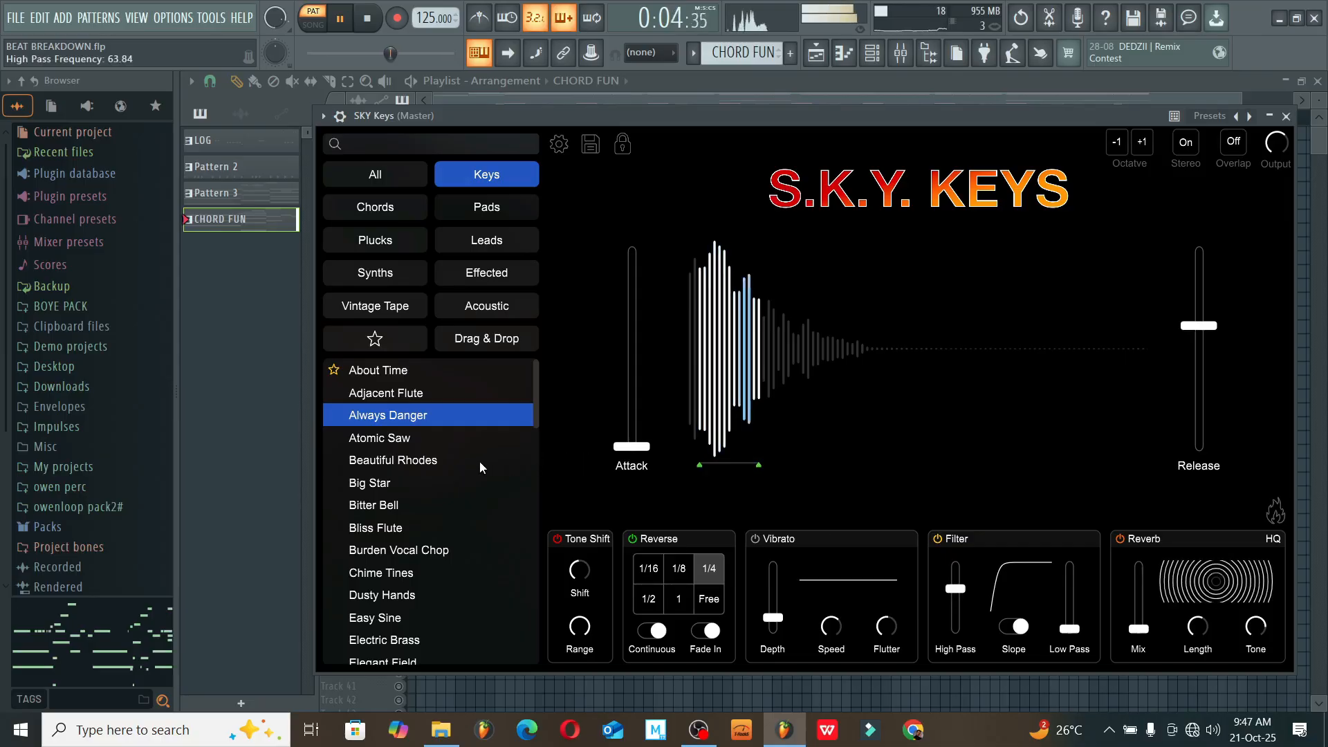
{"action": "left_click", "coordinate": [447, 461]}
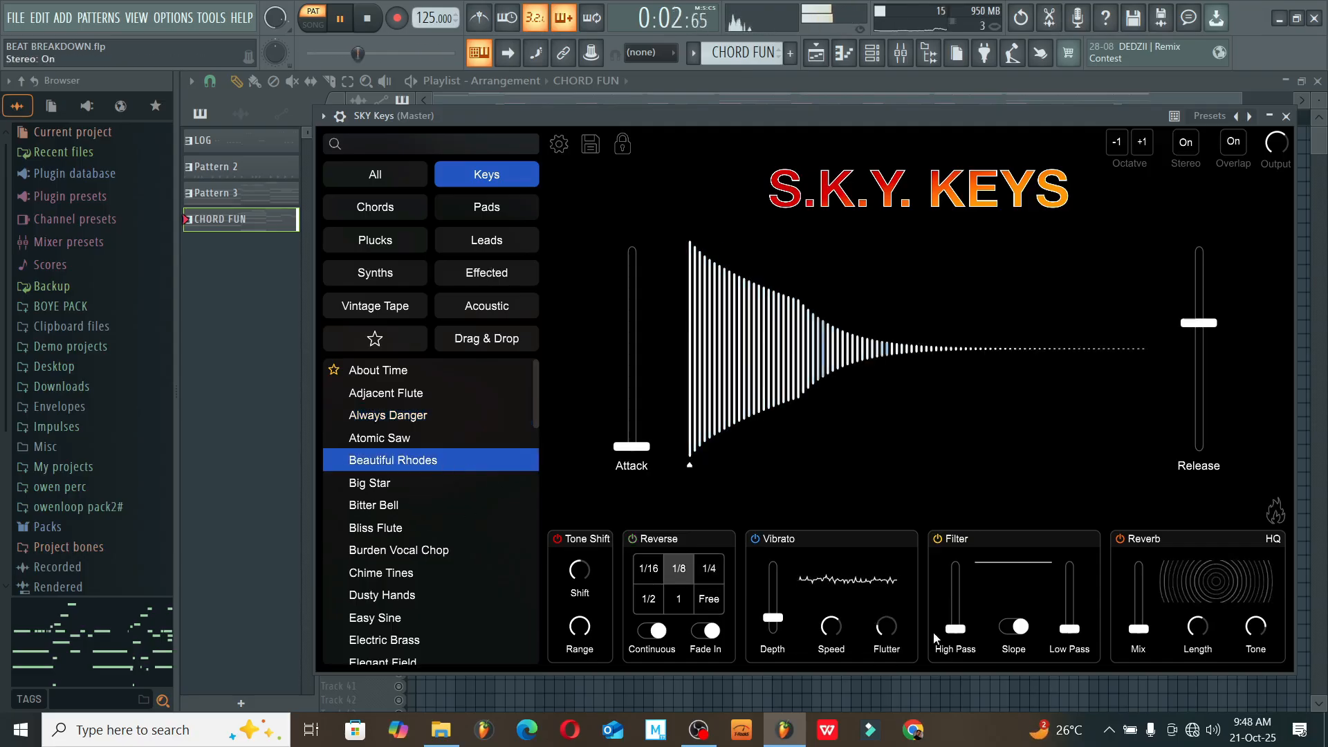
{"action": "left_click_drag", "start_coordinate": [955, 629], "coordinate": [944, 607]}
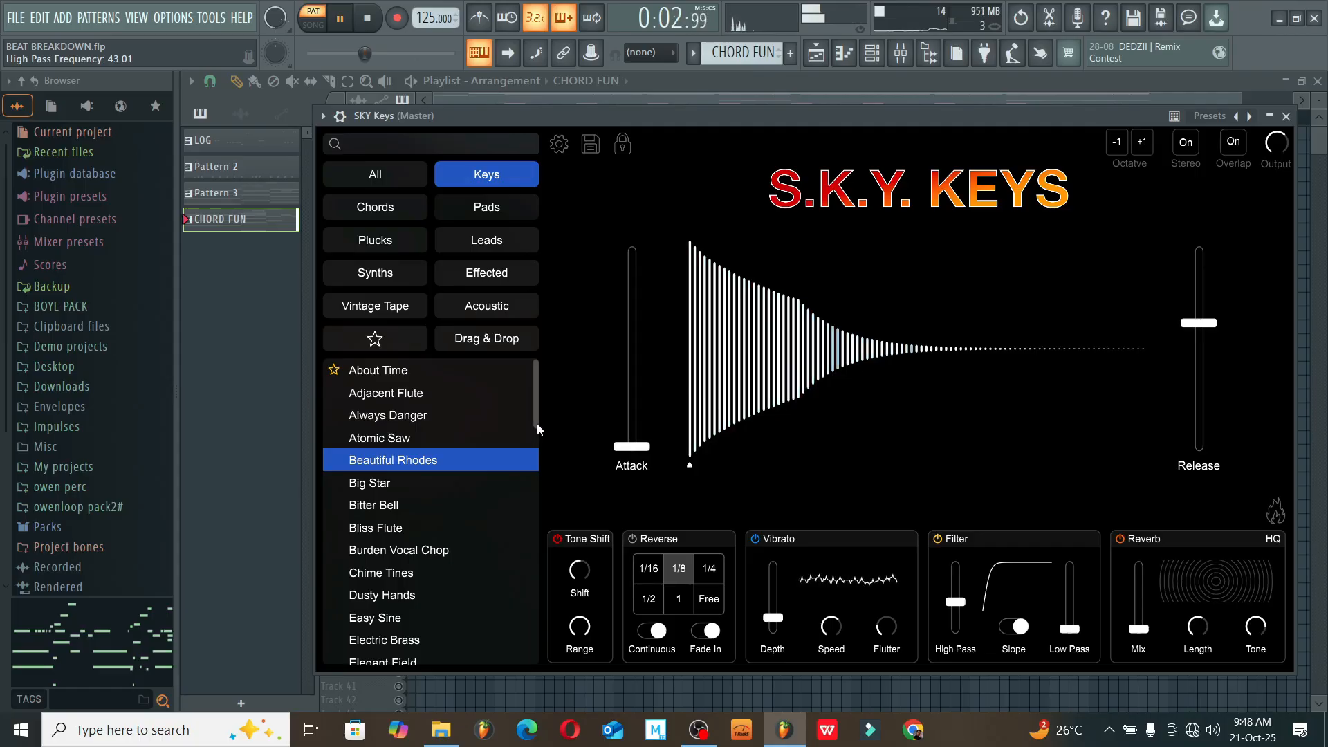
- Audition Big Star, Bitter Bell and Bliss Flute, setting Bliss Flute's high-pass filter to about 48.49, and stop playback
{"action": "left_click", "coordinate": [414, 490]}
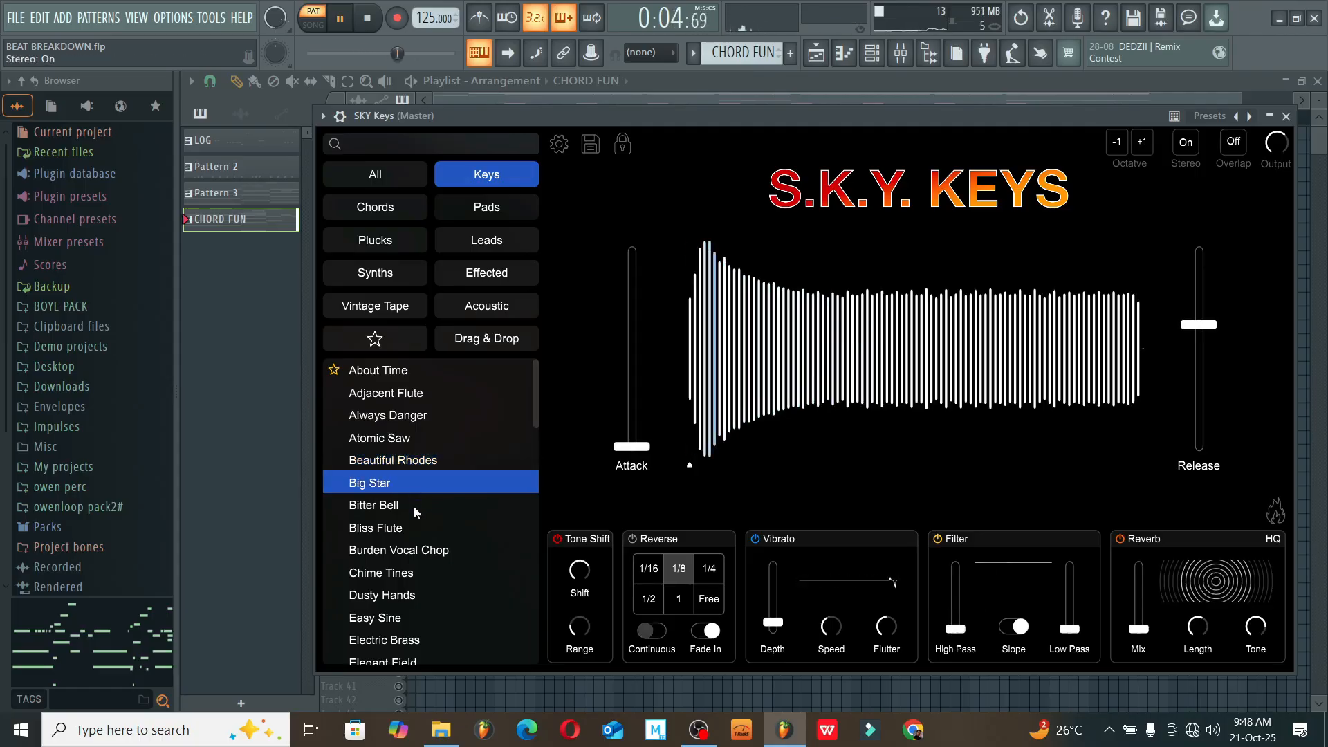
{"action": "left_click", "coordinate": [413, 514]}
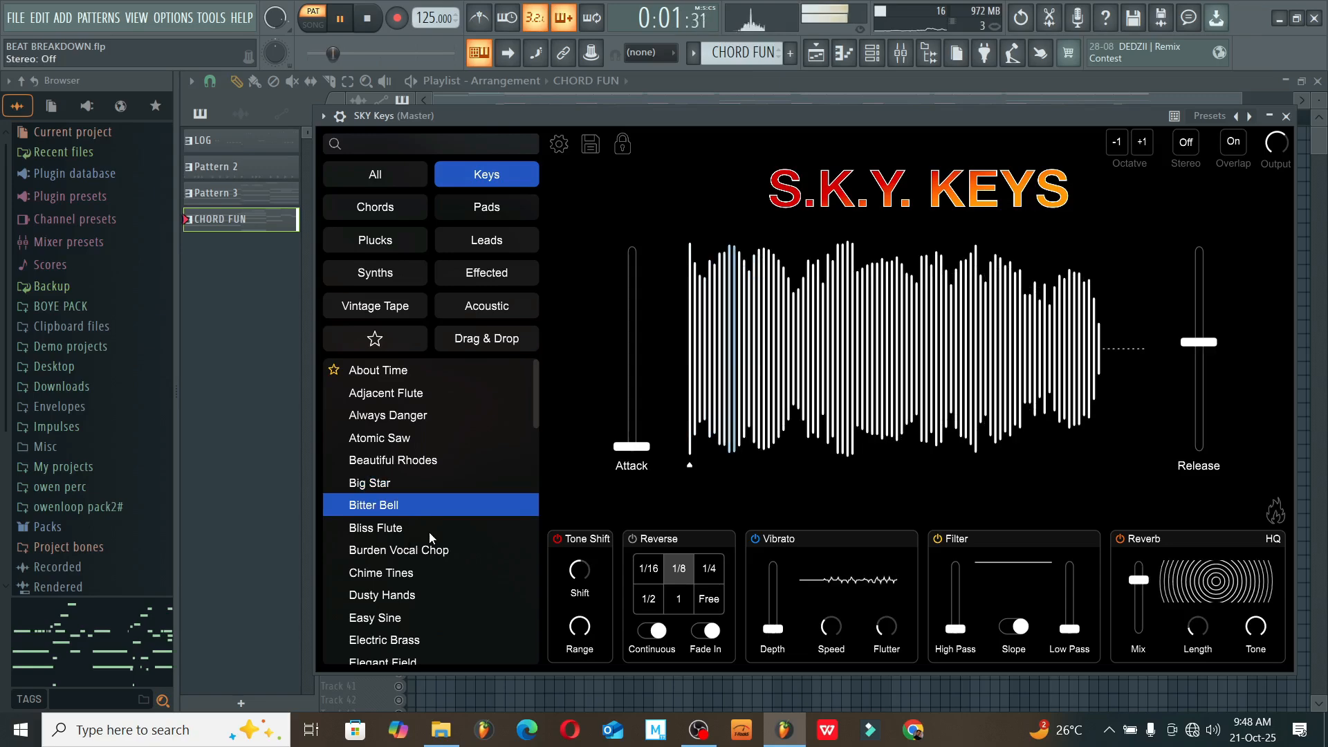
{"action": "left_click", "coordinate": [427, 533]}
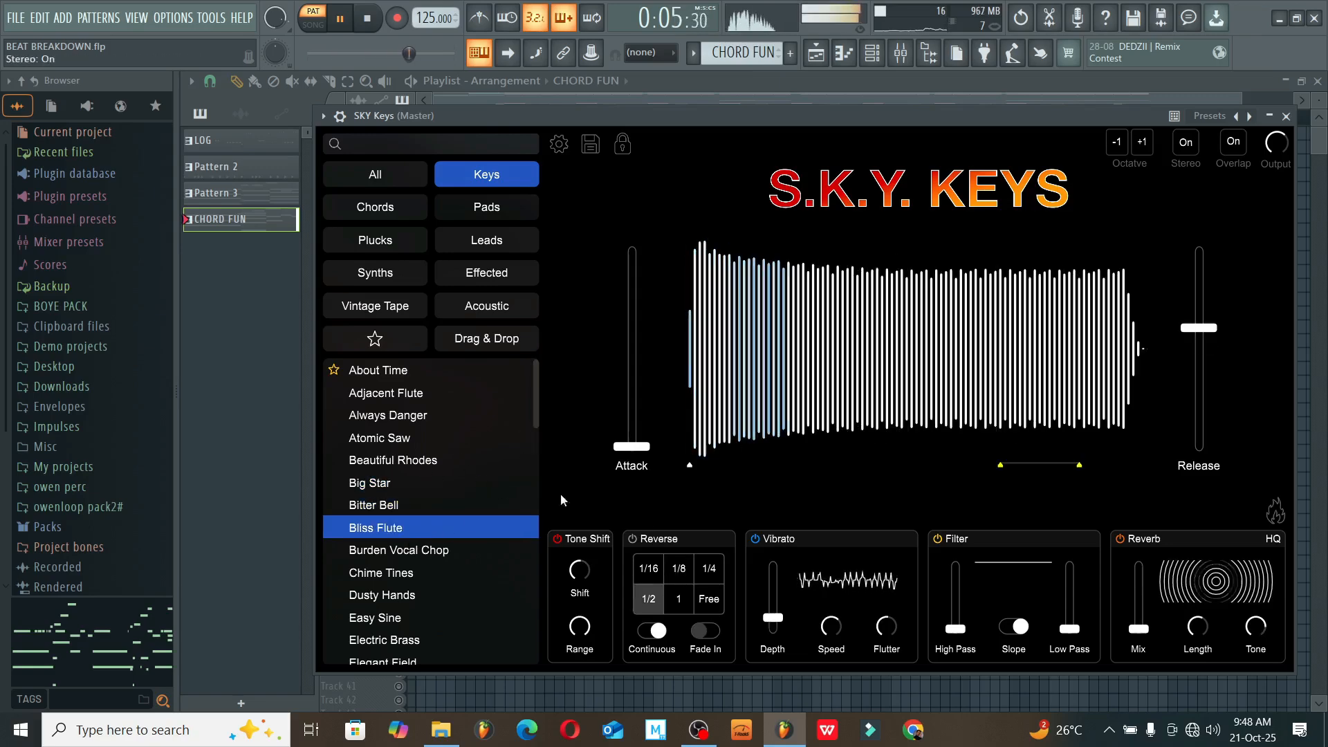
{"action": "left_click_drag", "start_coordinate": [955, 629], "coordinate": [948, 603]}
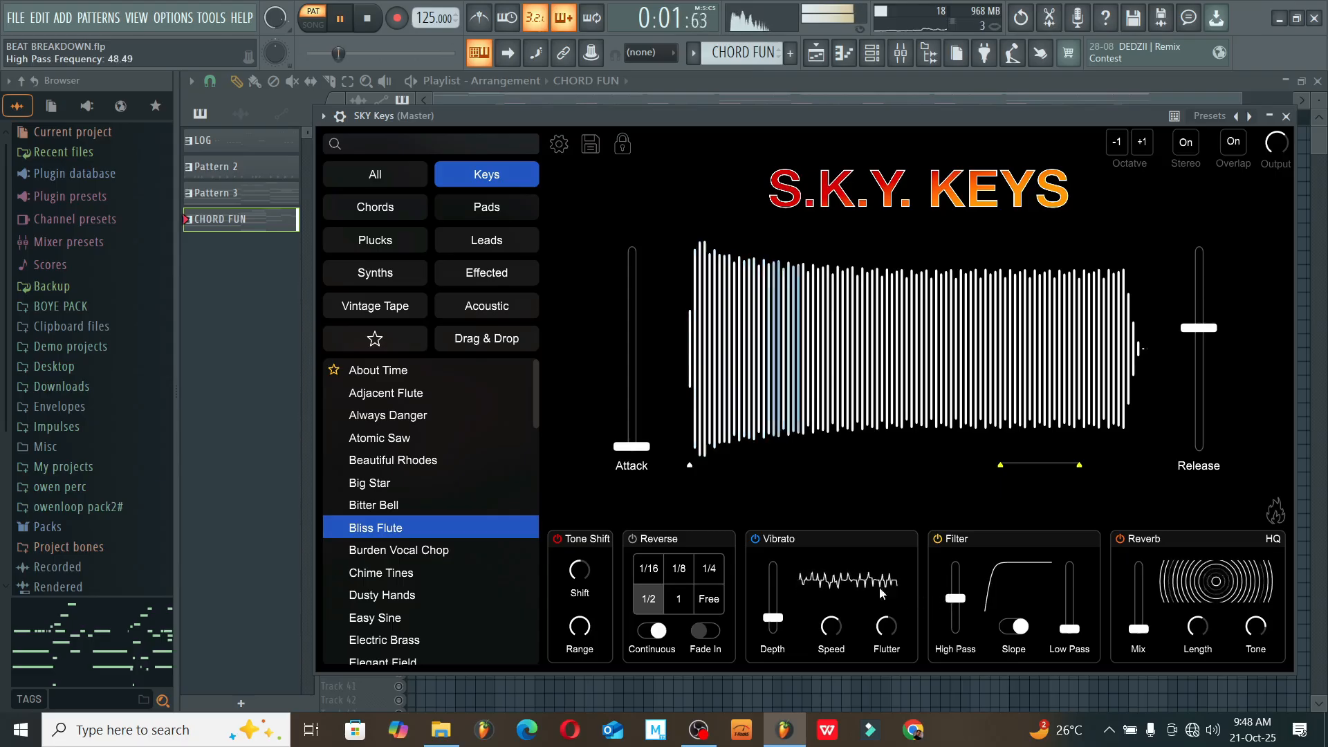
{"action": "left_click", "coordinate": [368, 28]}
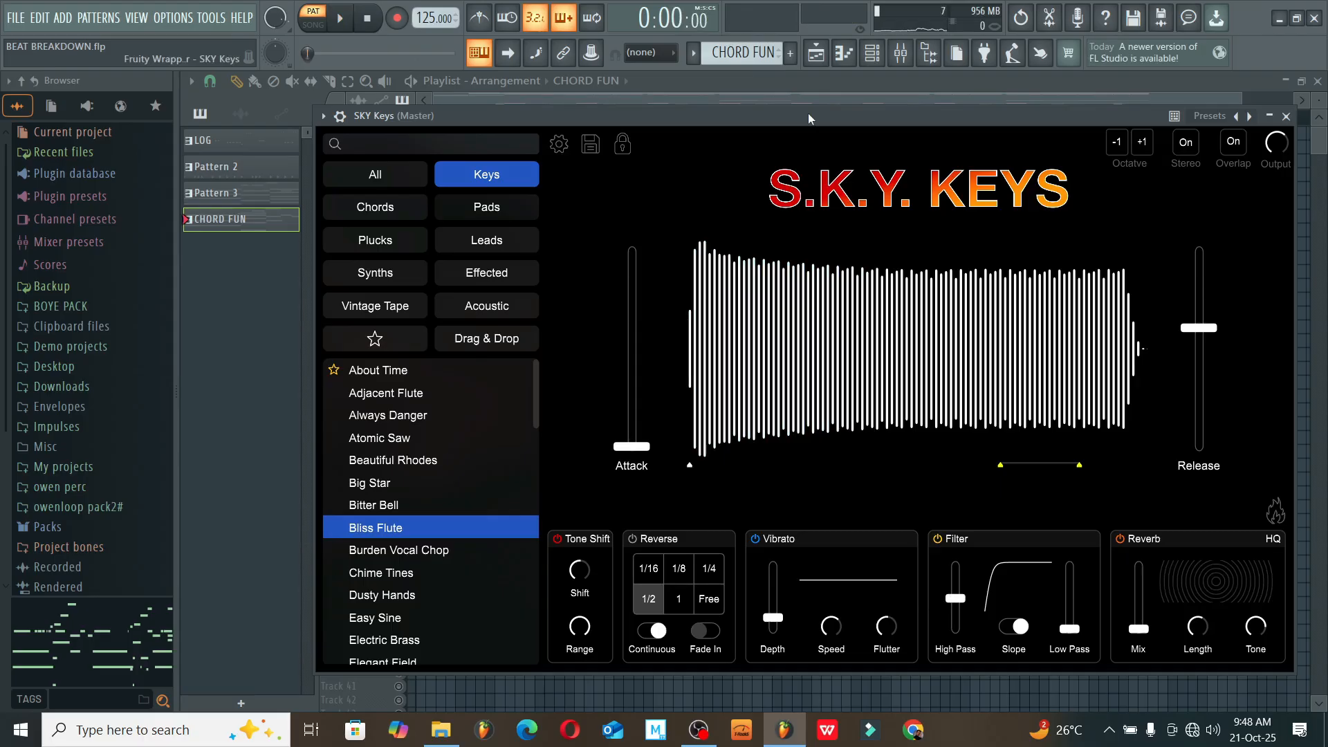
- Play the opening of the chords twice with the Bliss Flute preset
{"action": "key", "text": "space"}
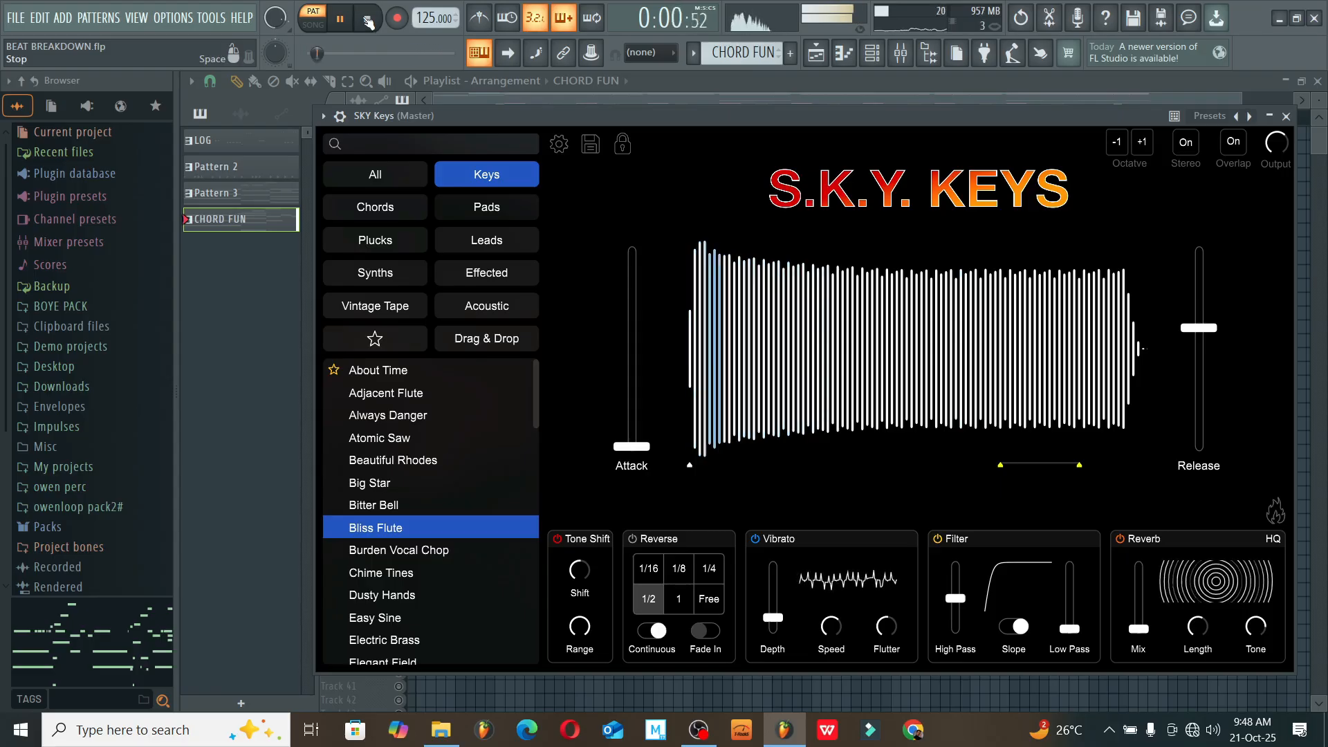
{"action": "left_click", "coordinate": [368, 20]}
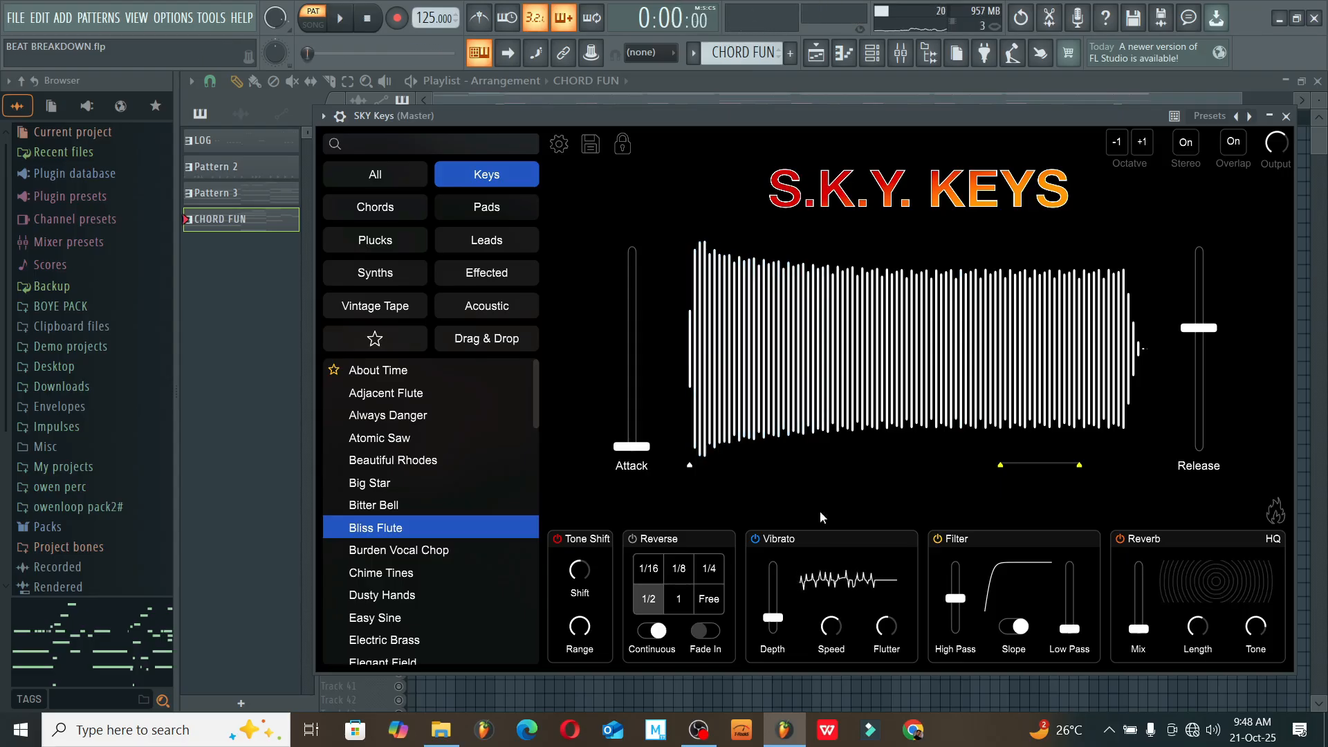
{"action": "left_click", "coordinate": [340, 20]}
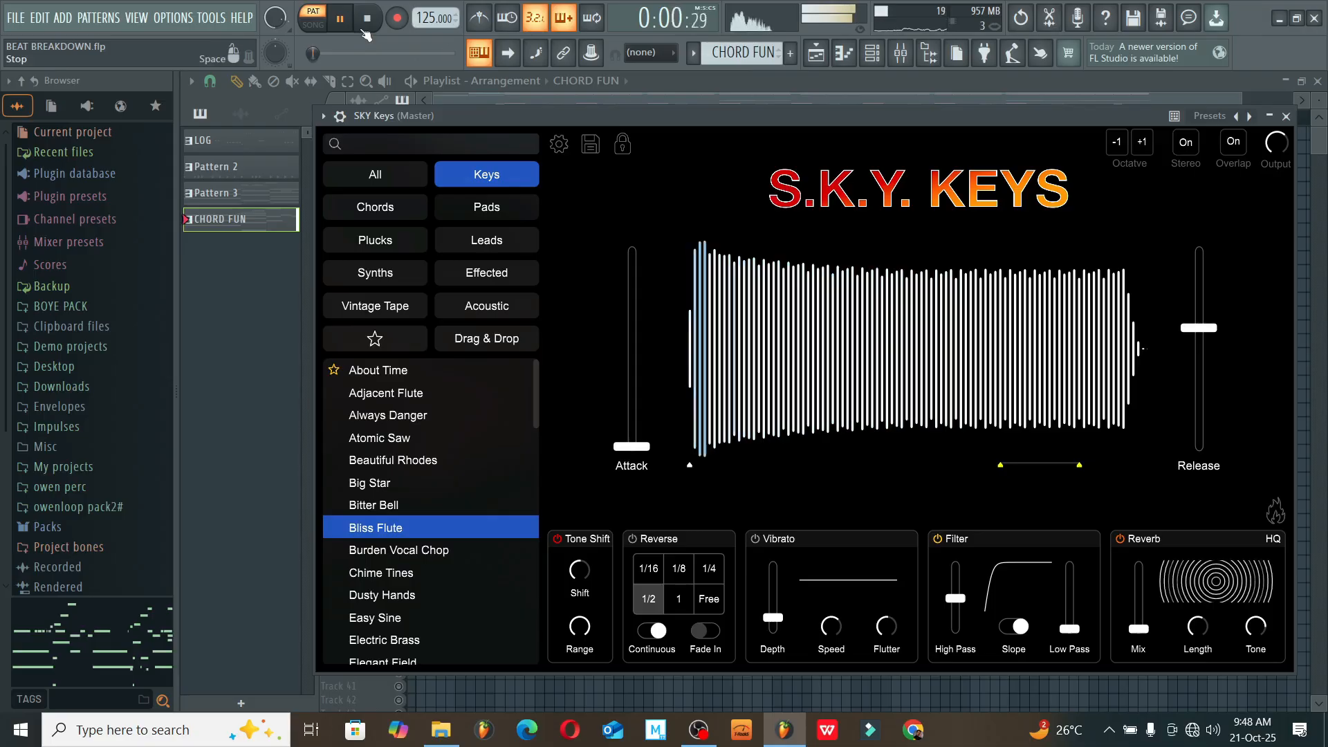
{"action": "left_click", "coordinate": [364, 30]}
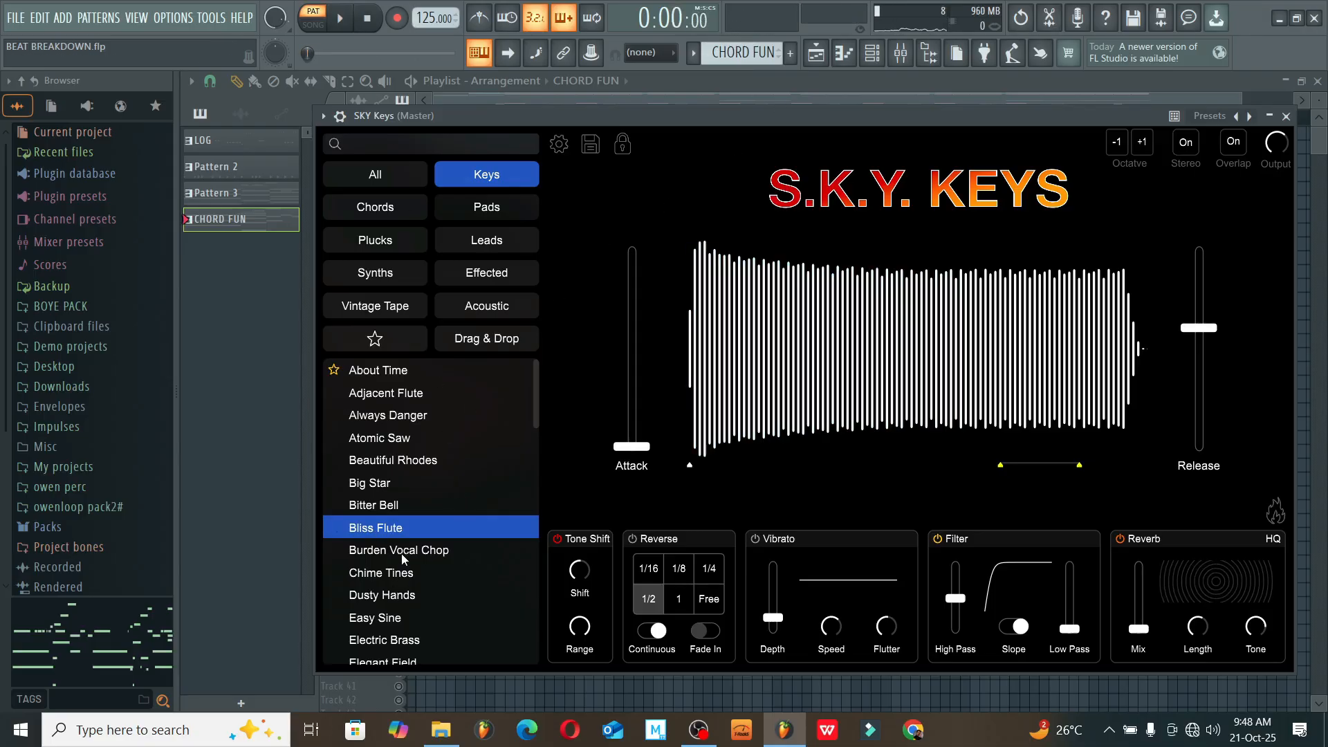
- Play the chords with the Beautiful Rhodes preset for comparison and switch back to Bliss Flute
{"action": "left_click", "coordinate": [409, 463]}
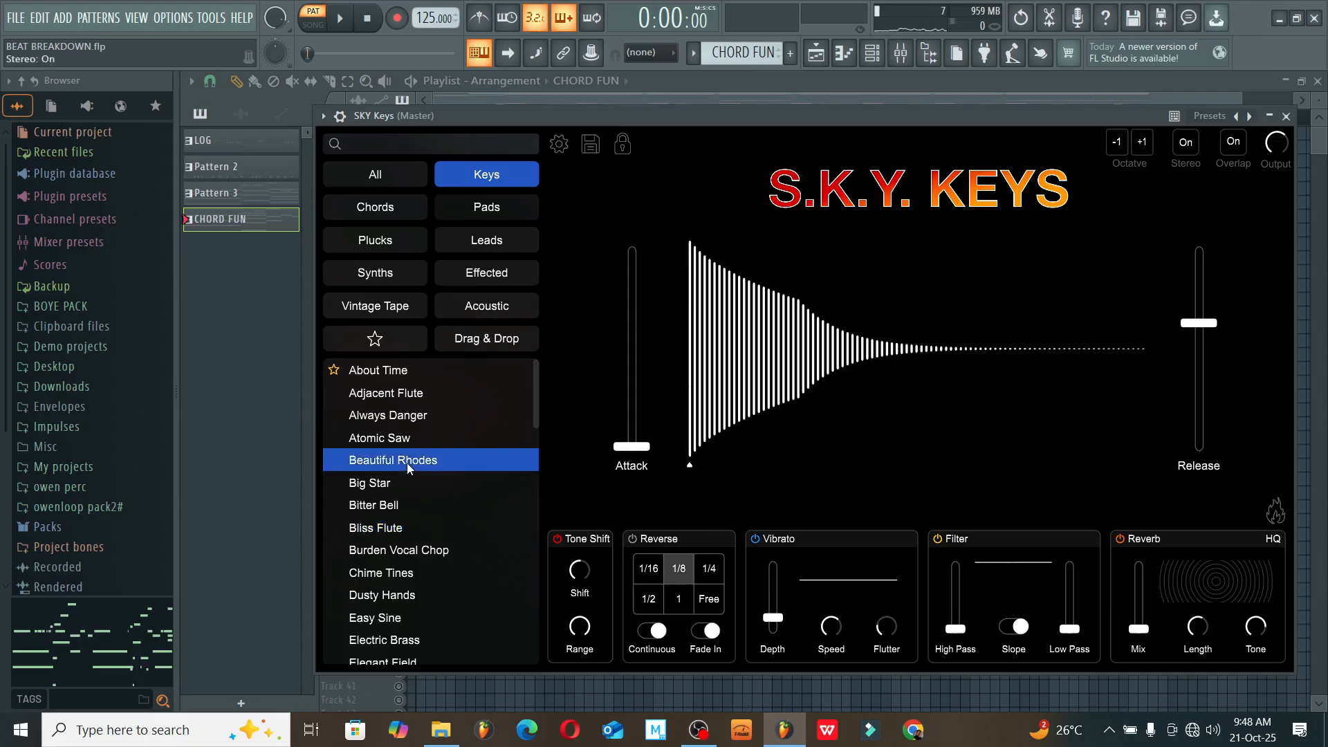
{"action": "left_click", "coordinate": [341, 24]}
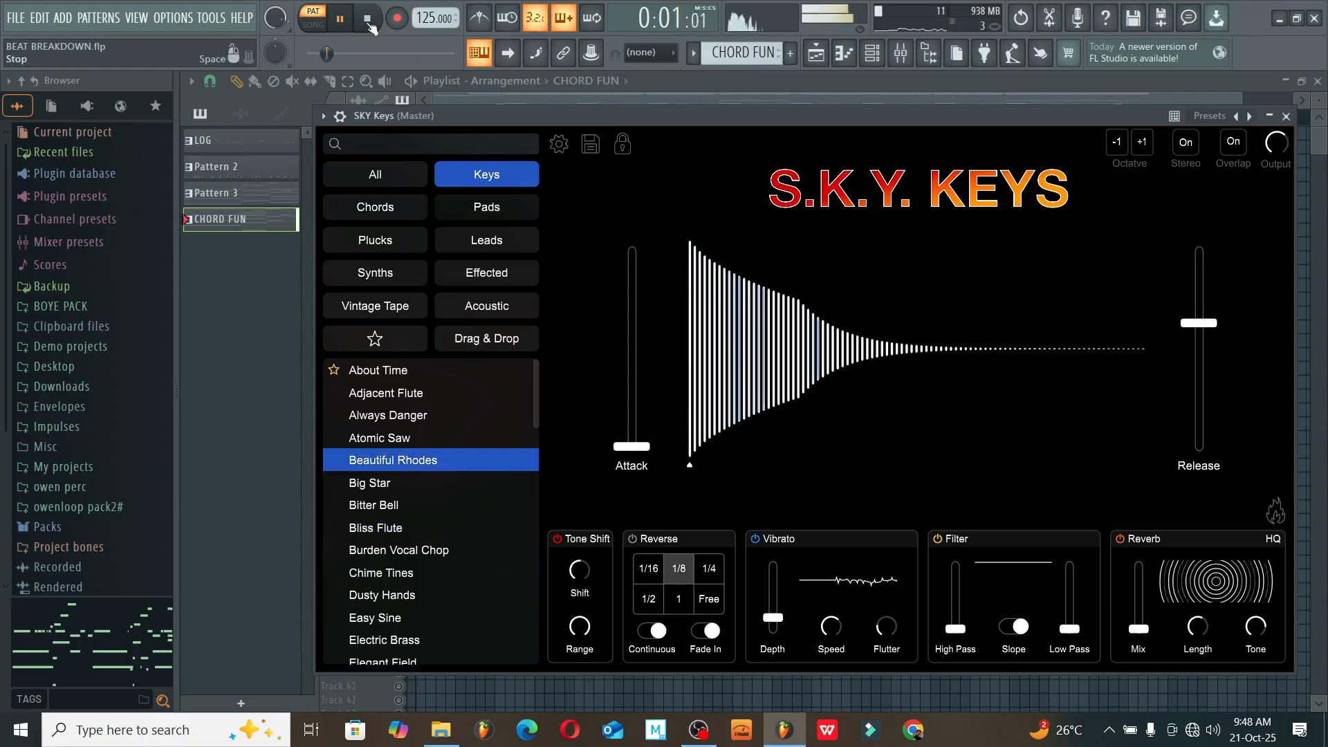
{"action": "left_click", "coordinate": [369, 24]}
{"action": "left_click", "coordinate": [400, 527]}
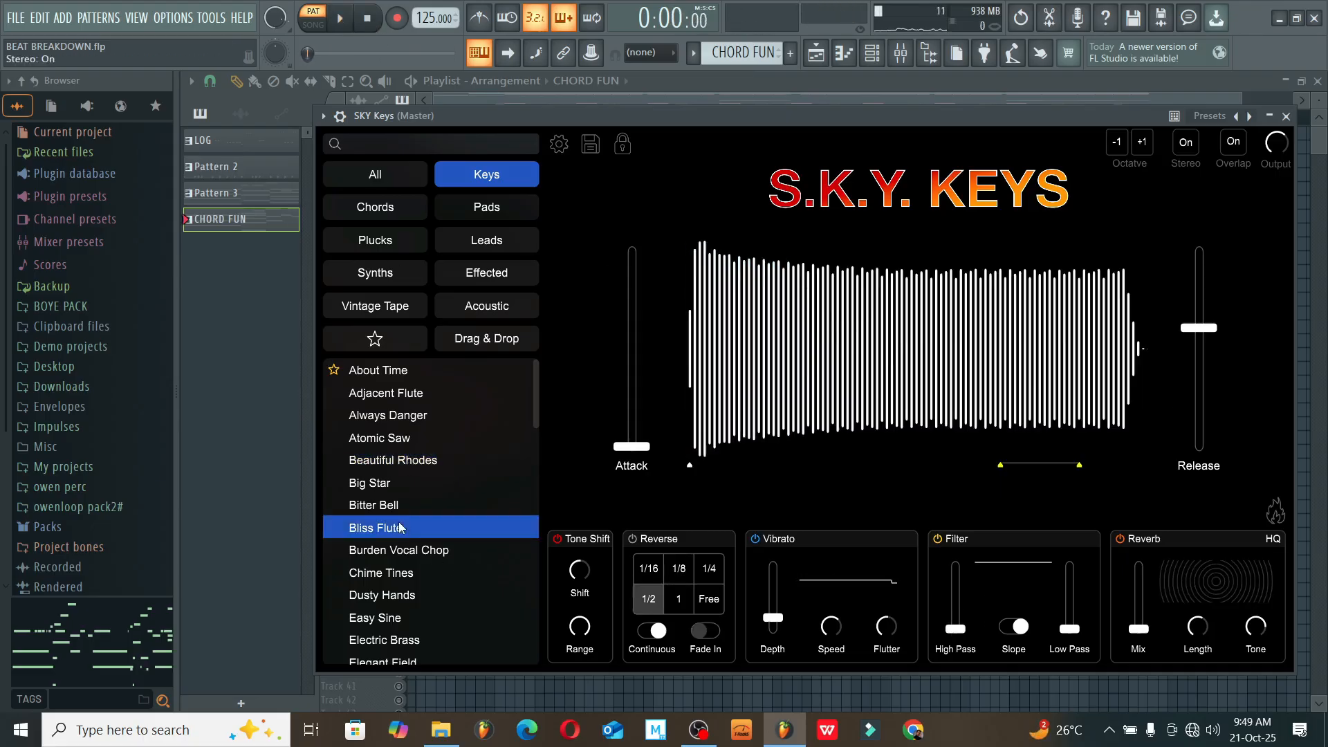
- Raise Bliss Flute's high-pass filter while the chords play, stop playback, and quick-render the CHORD FUN pattern as an audio clip
{"action": "left_click", "coordinate": [339, 18]}
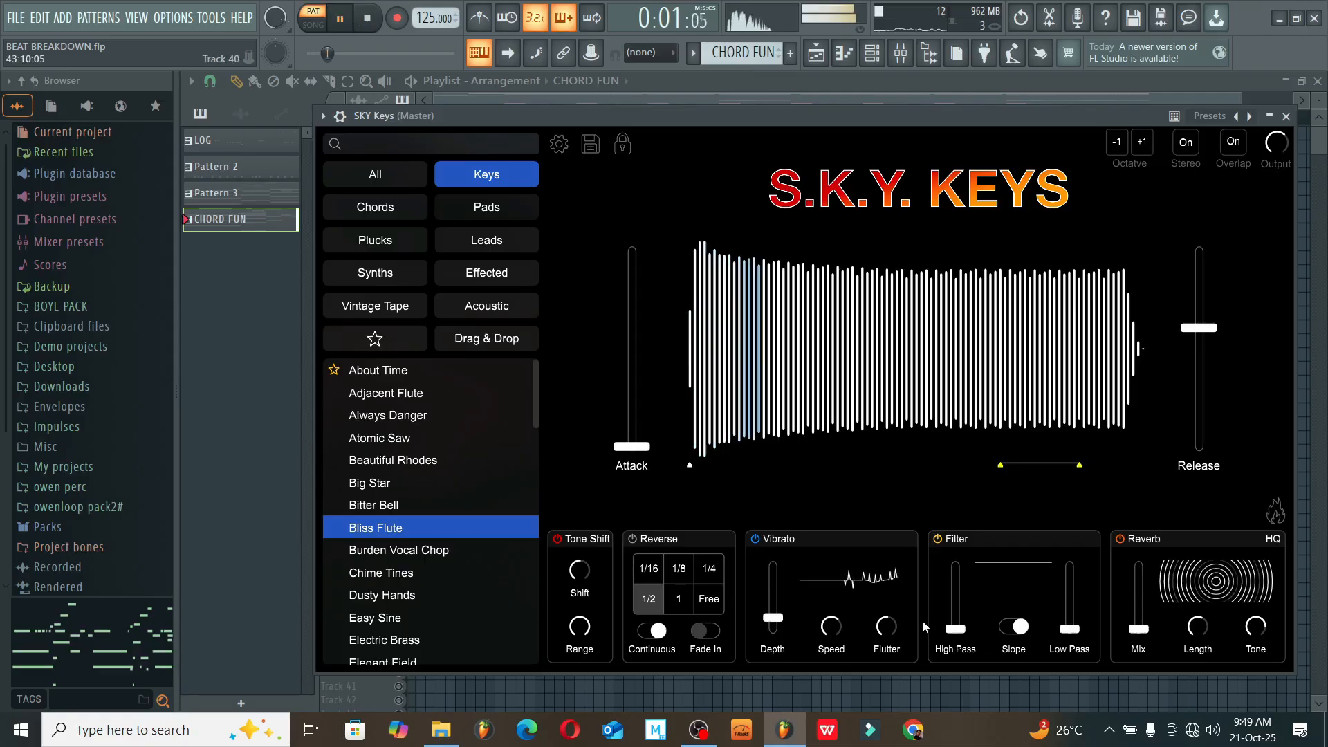
{"action": "left_click_drag", "start_coordinate": [945, 628], "coordinate": [946, 608]}
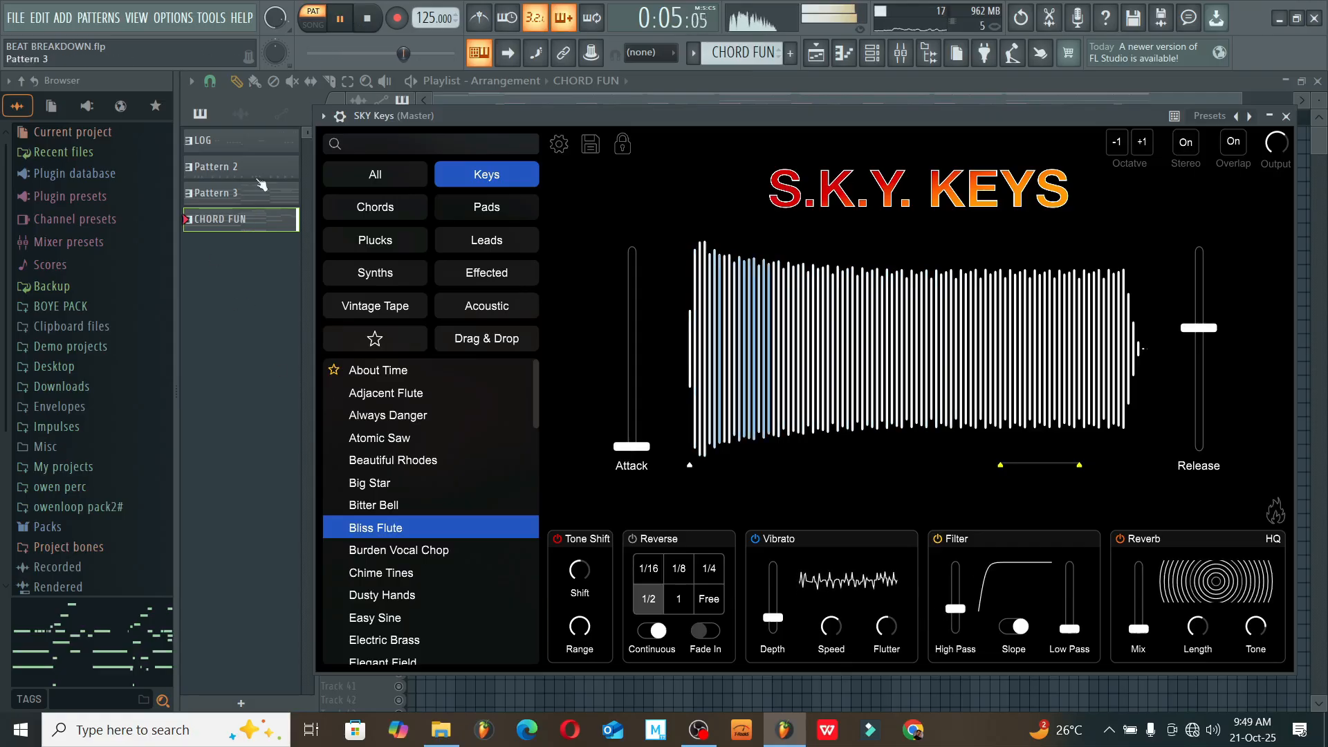
{"action": "left_click", "coordinate": [368, 19]}
{"action": "right_click", "coordinate": [271, 218]}
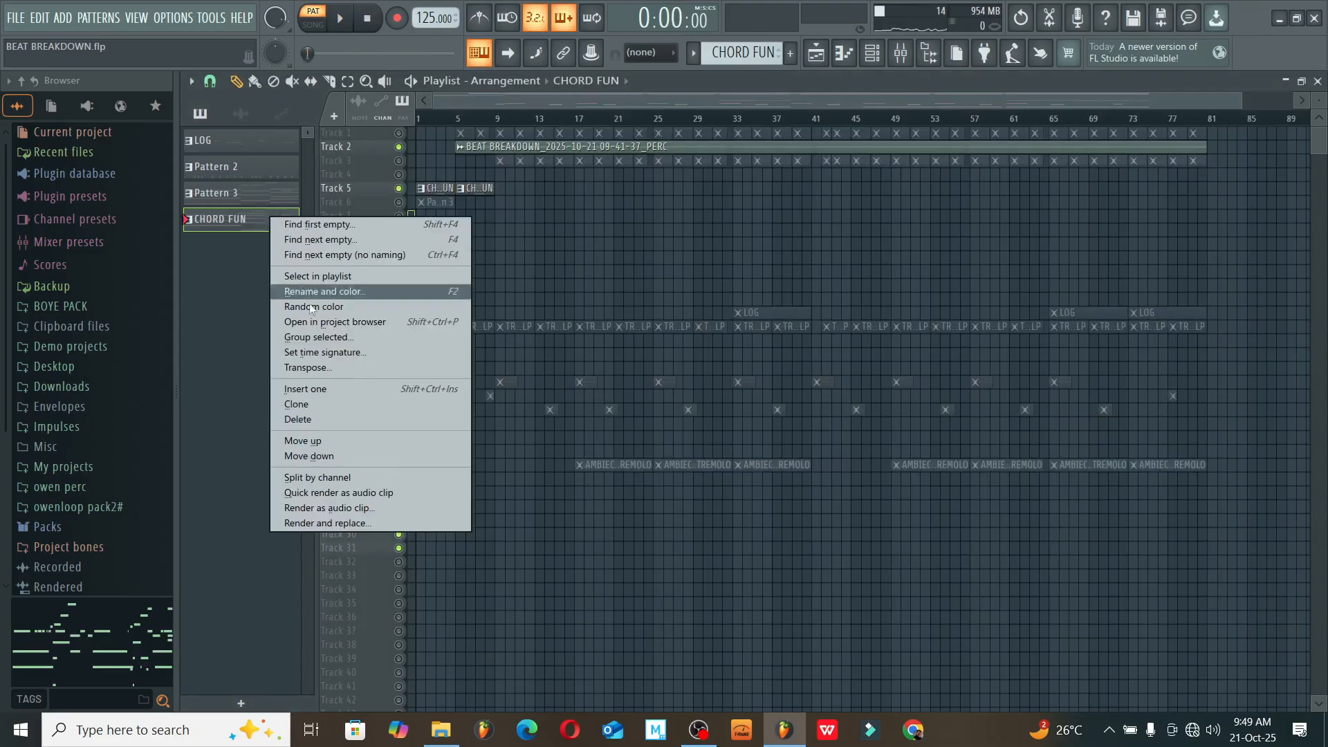
{"action": "left_click", "coordinate": [342, 492]}
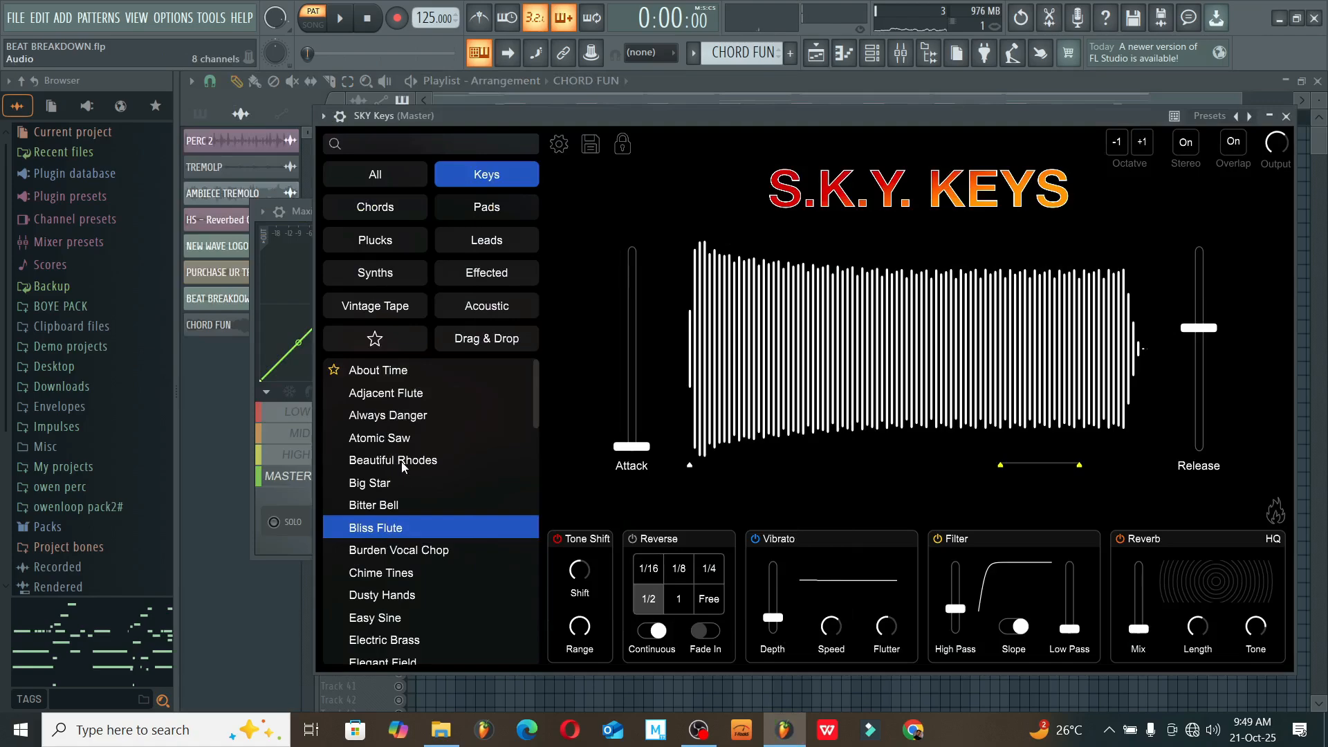
- Play the chords with the Beautiful Rhodes preset, and render and replace the CHORD FUN pattern as a 16Bit int stereo WAV
{"action": "left_click", "coordinate": [401, 461]}
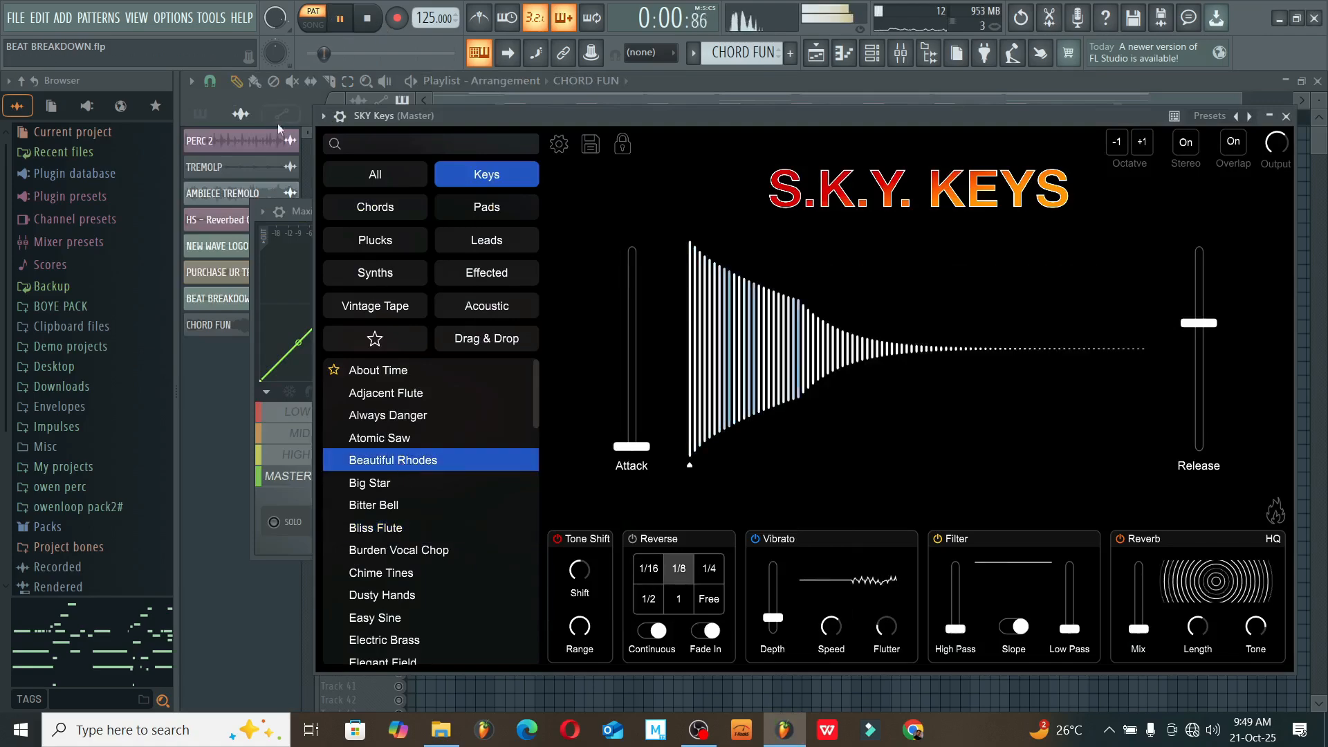
{"action": "left_click", "coordinate": [200, 116]}
{"action": "left_click", "coordinate": [243, 225]}
{"action": "right_click", "coordinate": [245, 228]}
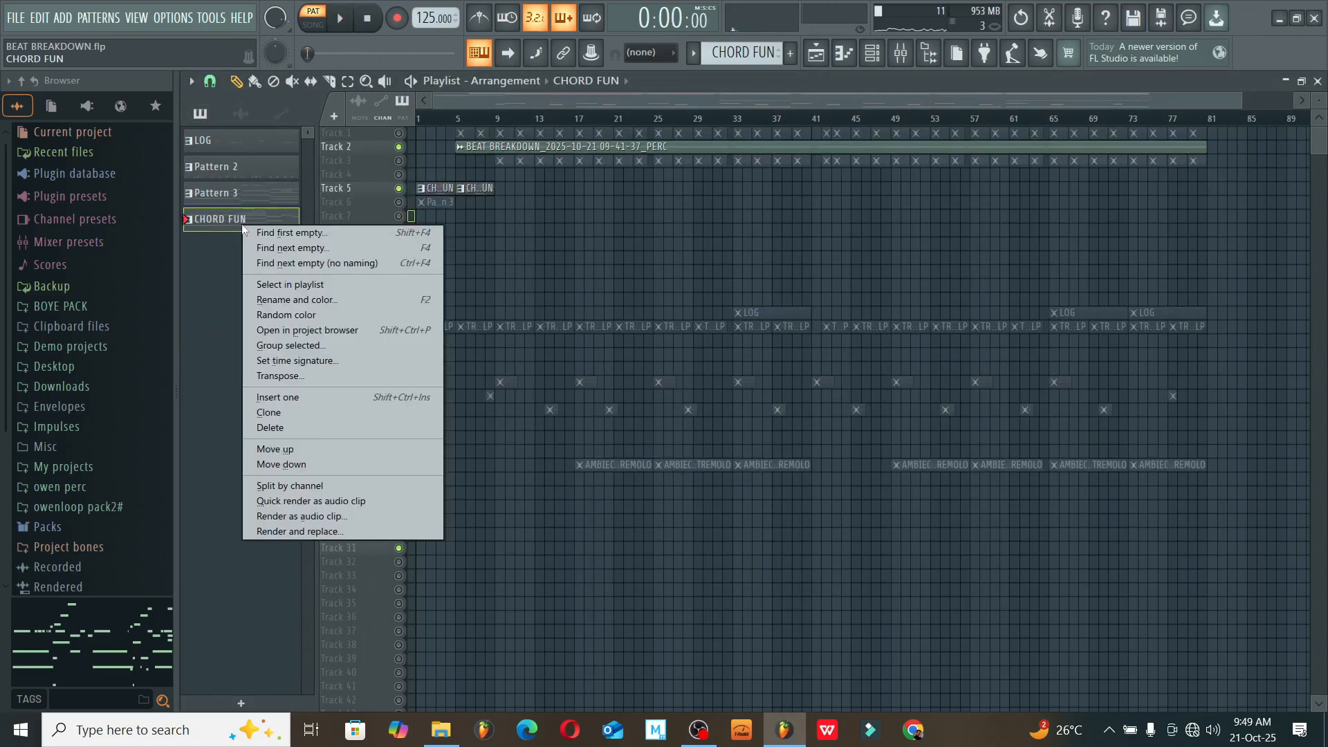
{"action": "left_click", "coordinate": [314, 531]}
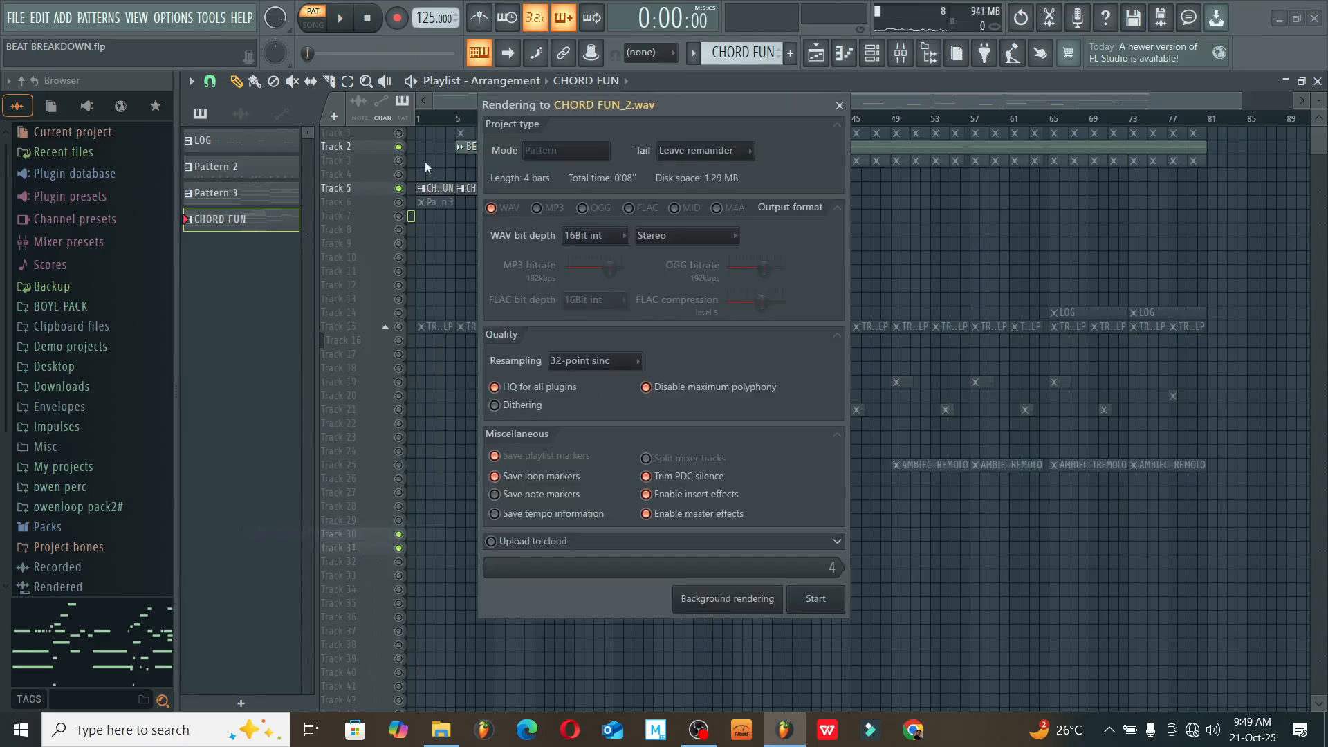
{"action": "left_click", "coordinate": [815, 599]}
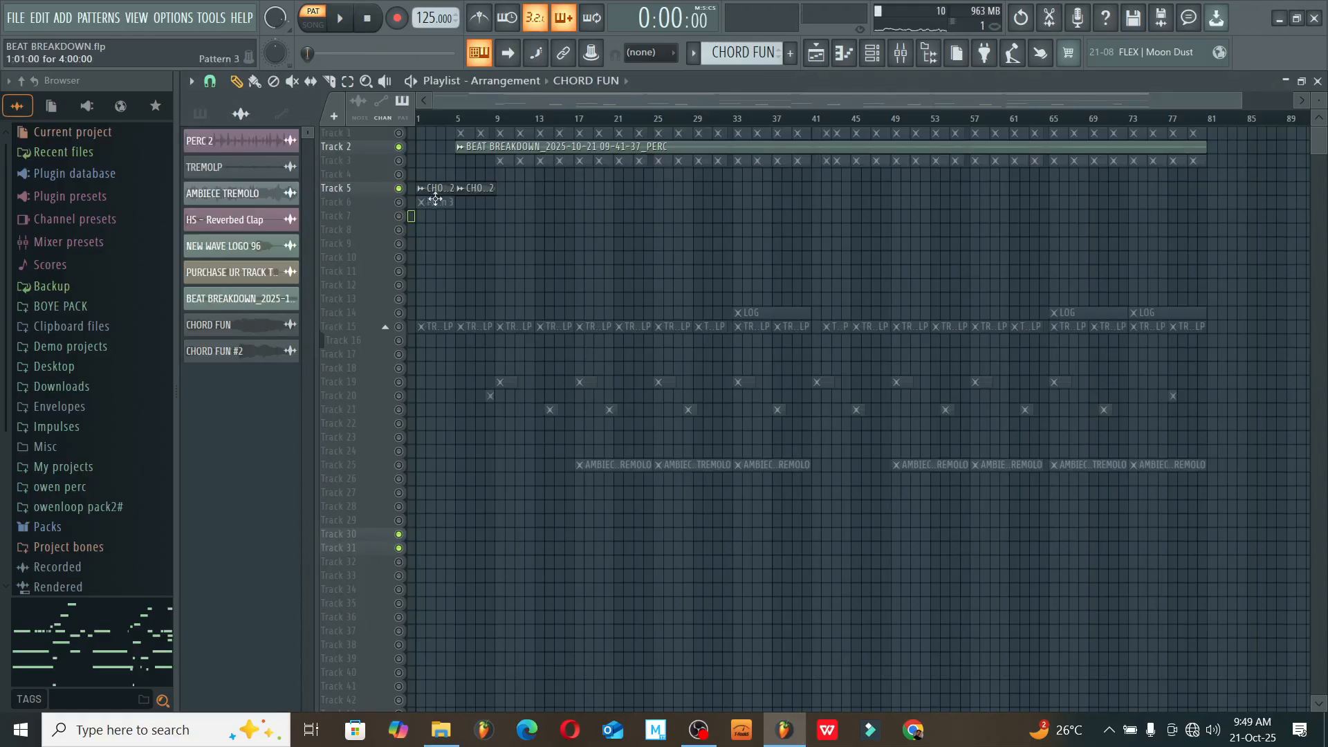
- Insert a new track directly below Track 5 and place the CHORD FUN audio clip on it at bar 1
{"action": "right_click", "coordinate": [386, 210]}
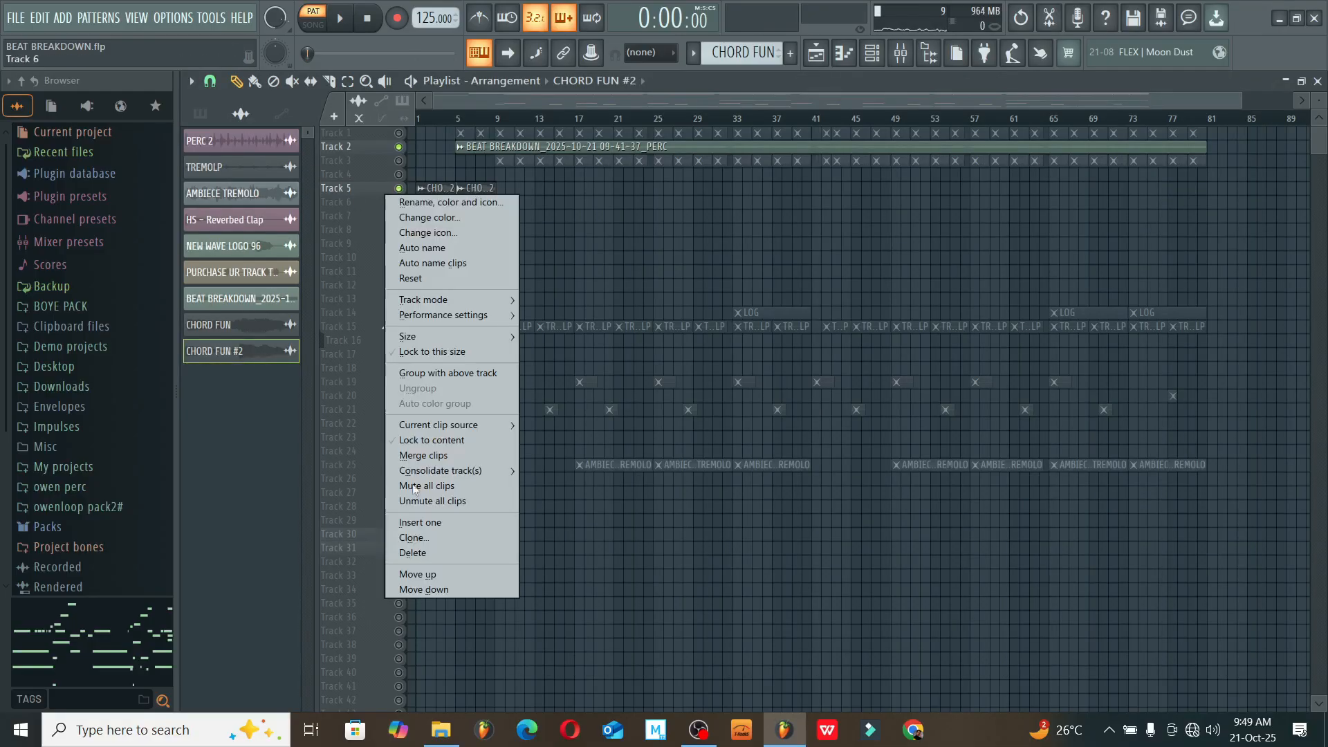
{"action": "left_click", "coordinate": [435, 523]}
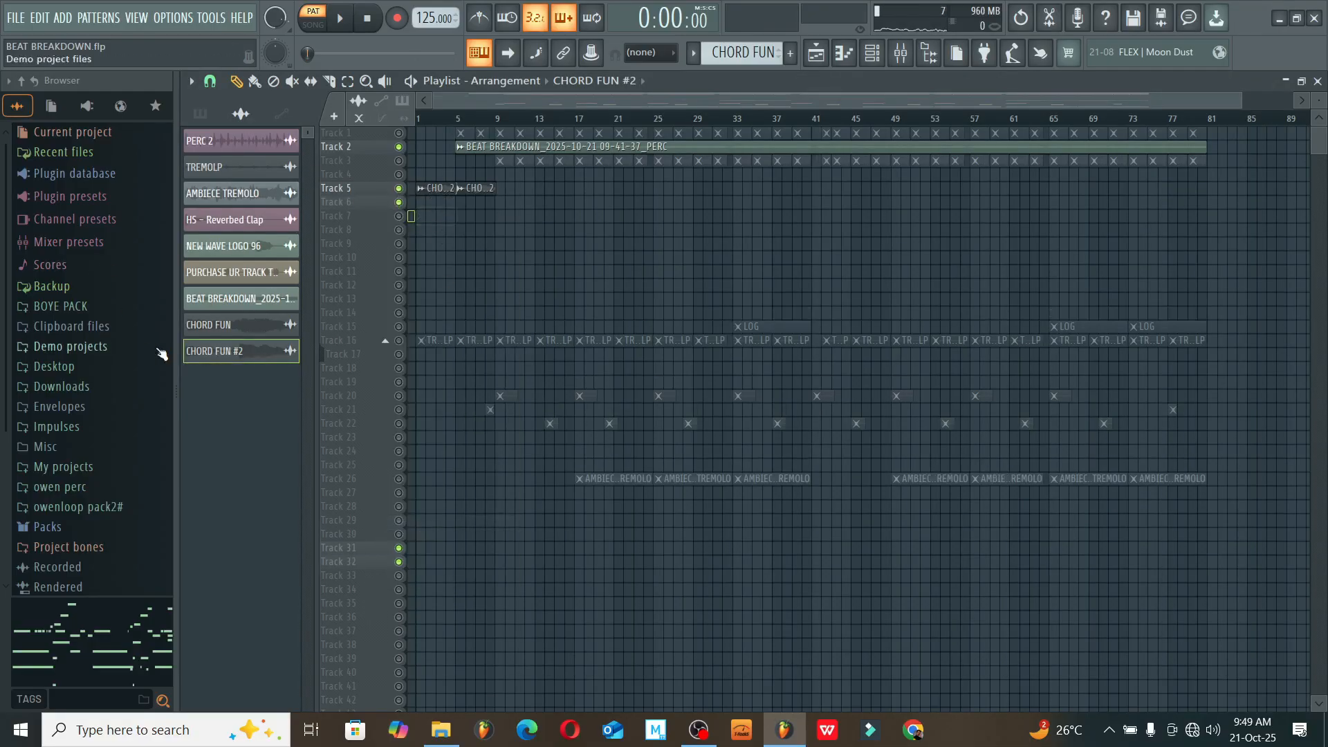
{"action": "left_click", "coordinate": [258, 324]}
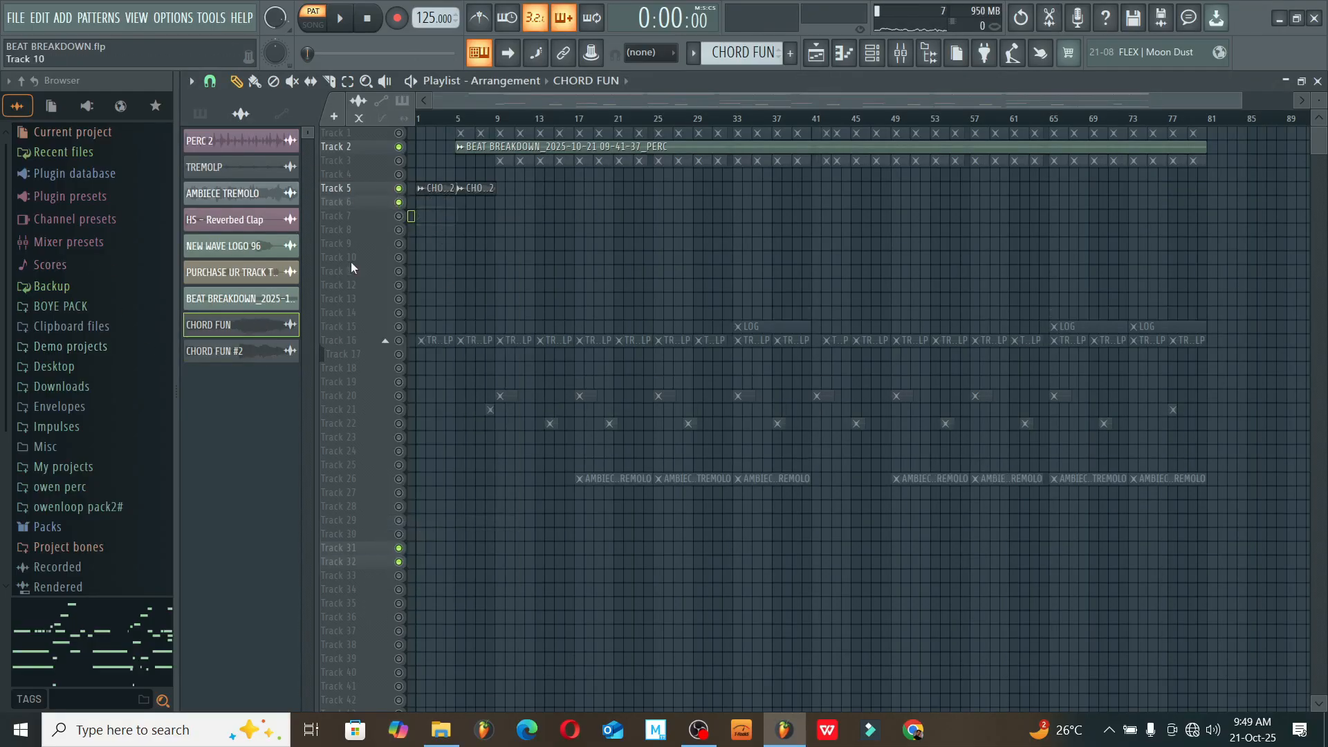
{"action": "left_click", "coordinate": [427, 203]}
- Slice the chord clips on Tracks 5 and 6 at bar 5 and delete the second CHORD FUN #2 clip
{"action": "left_click_drag", "start_coordinate": [1242, 101], "coordinate": [595, 97]}
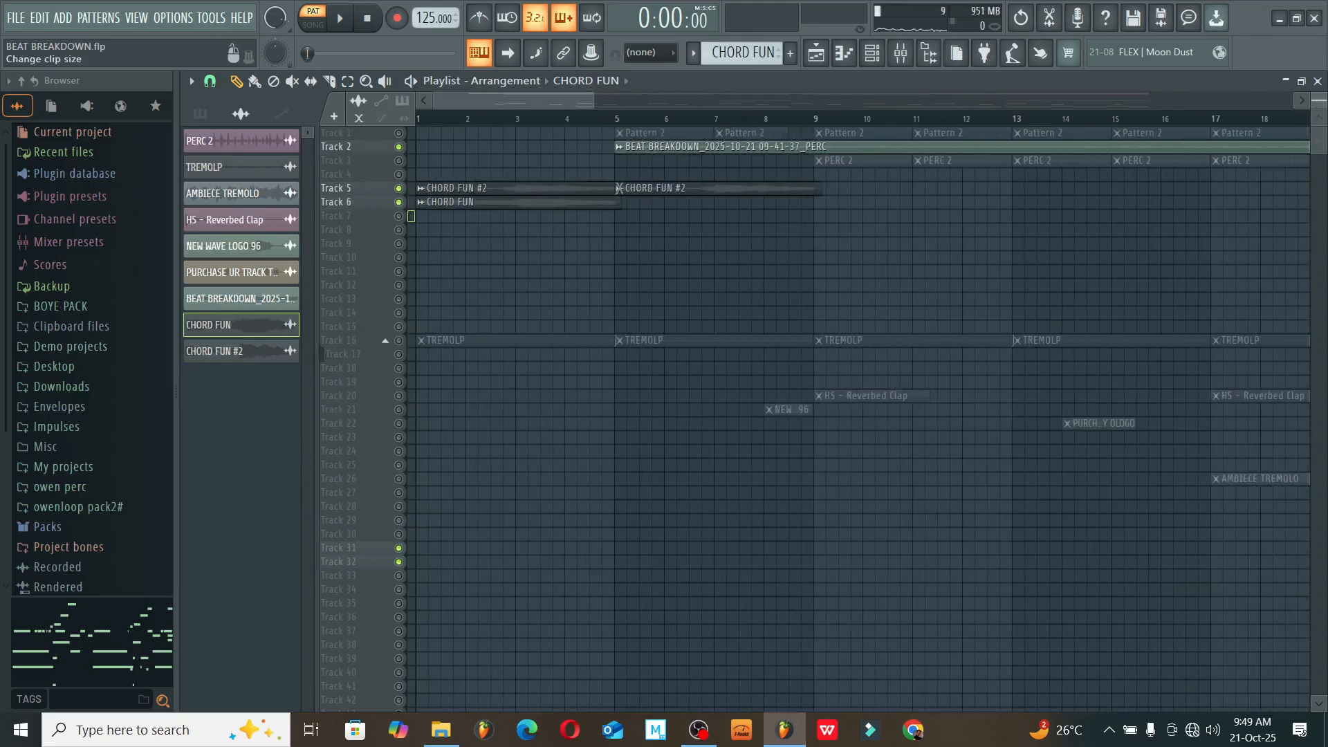
{"action": "left_click_drag", "start_coordinate": [1319, 101], "coordinate": [1319, 114]}
{"action": "left_click", "coordinate": [329, 82]}
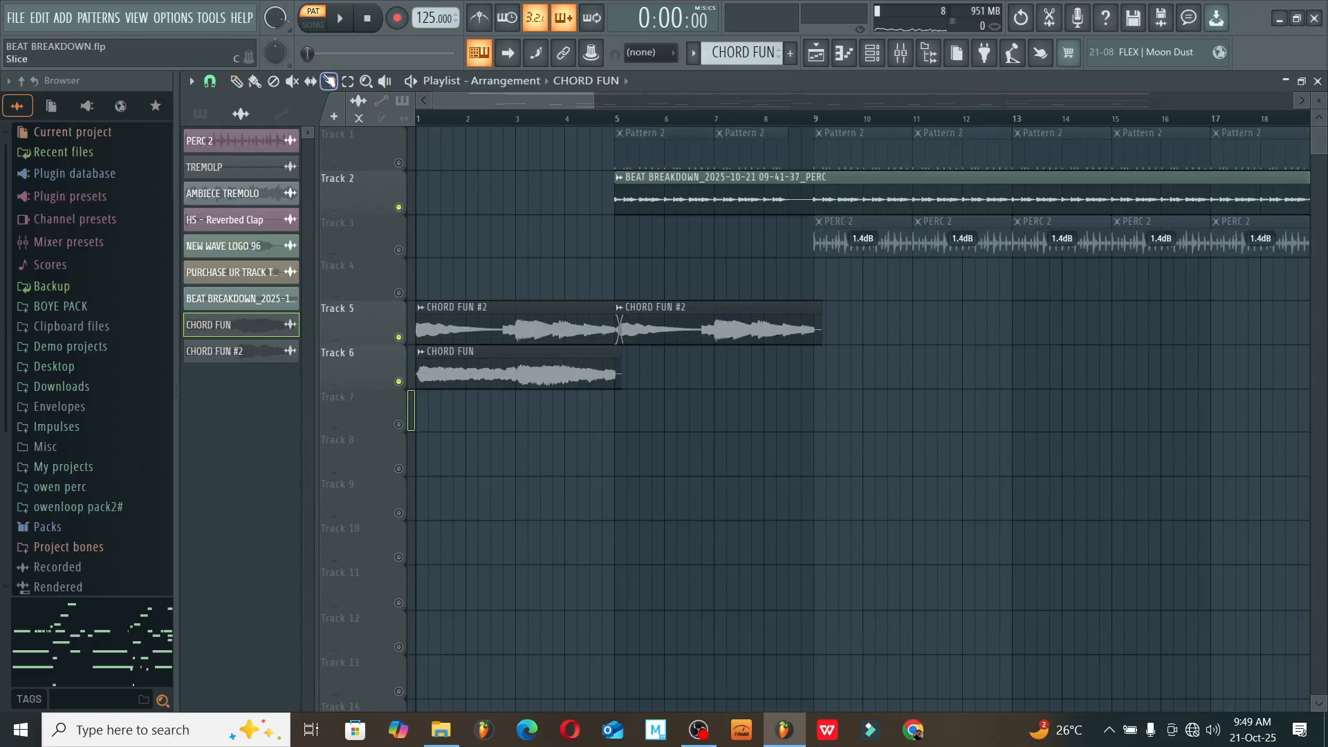
{"action": "left_click_drag", "start_coordinate": [628, 337], "coordinate": [628, 430]}
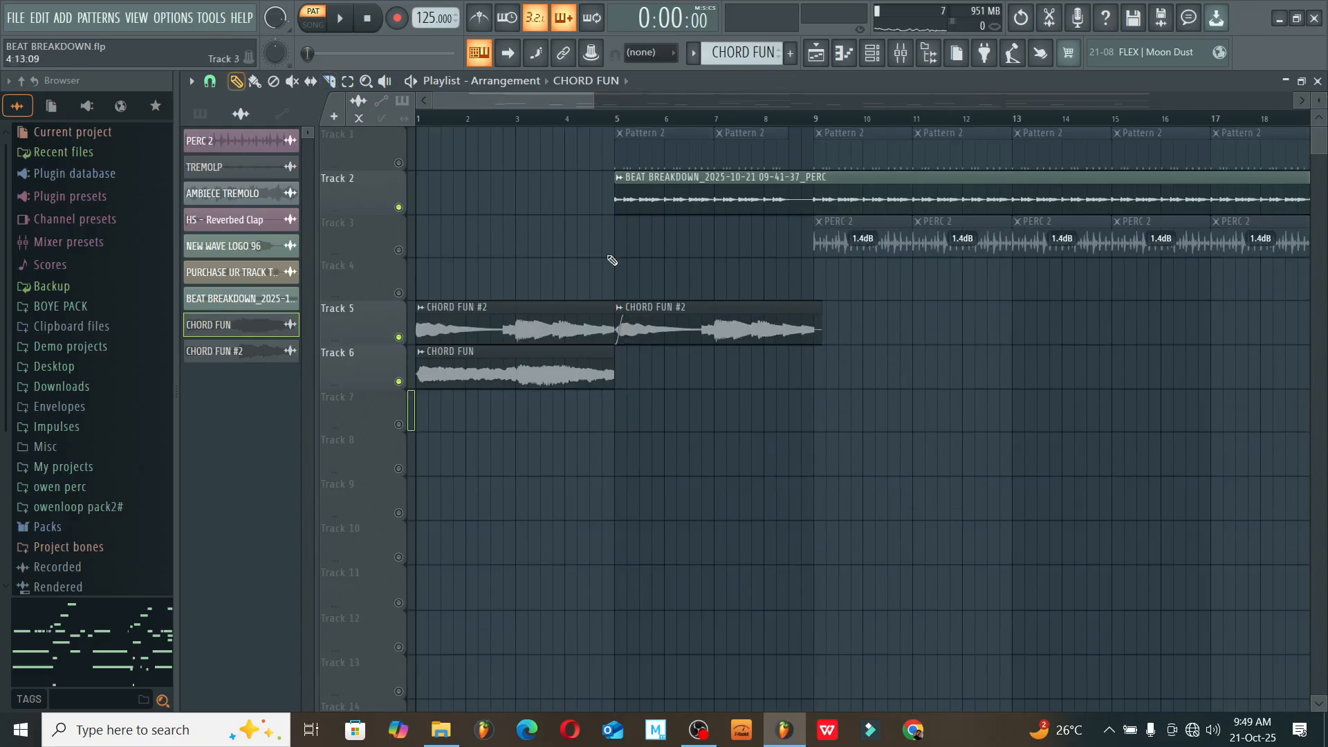
{"action": "right_click", "coordinate": [715, 321]}
- Select bars 1 to 4 as the playback range and play the two layered chord clips in song mode
{"action": "left_click", "coordinate": [347, 81]}
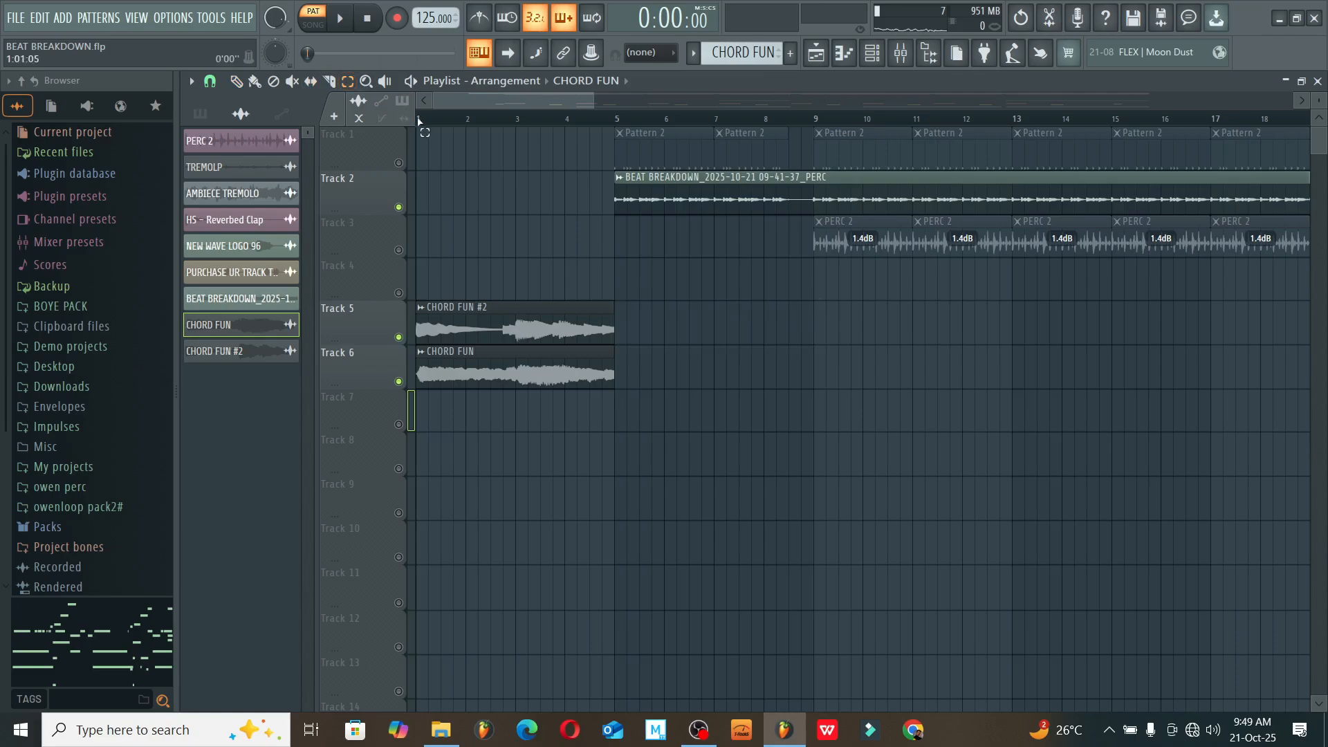
{"action": "left_click_drag", "start_coordinate": [419, 122], "coordinate": [611, 152]}
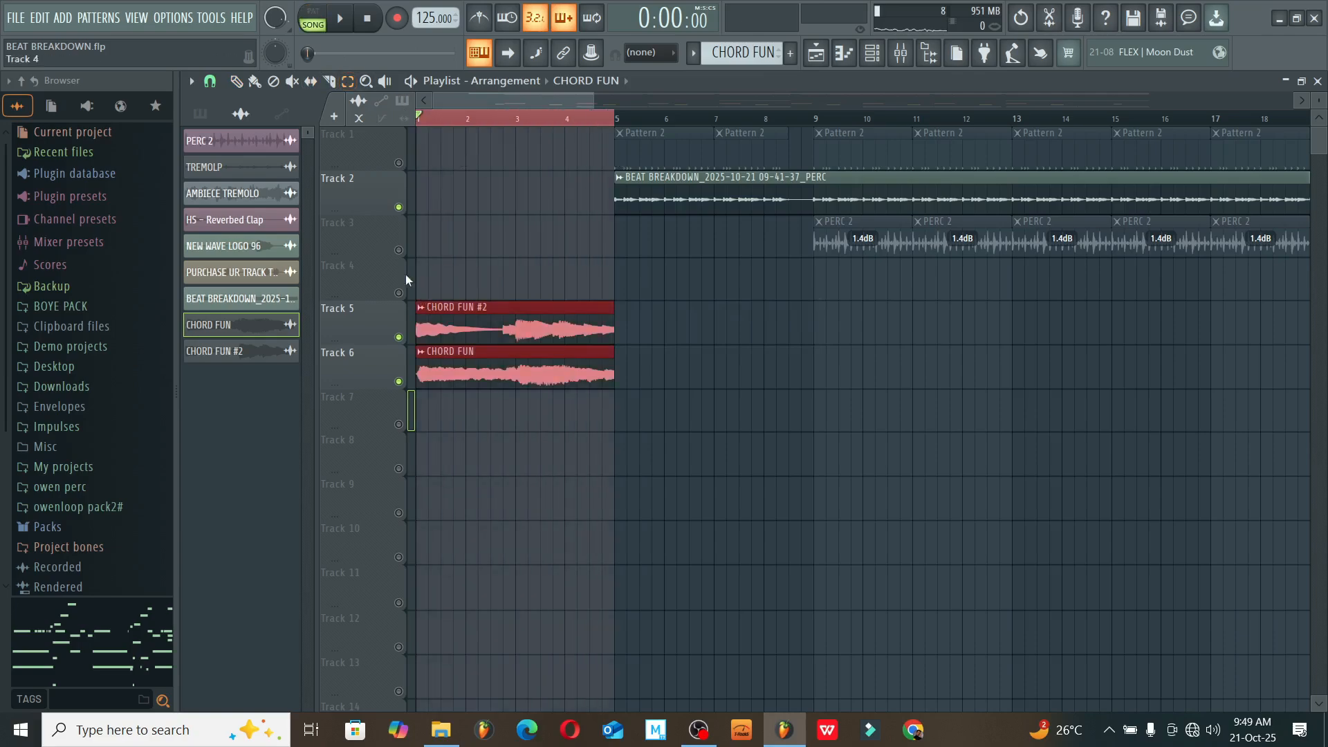
{"action": "left_click", "coordinate": [340, 21]}
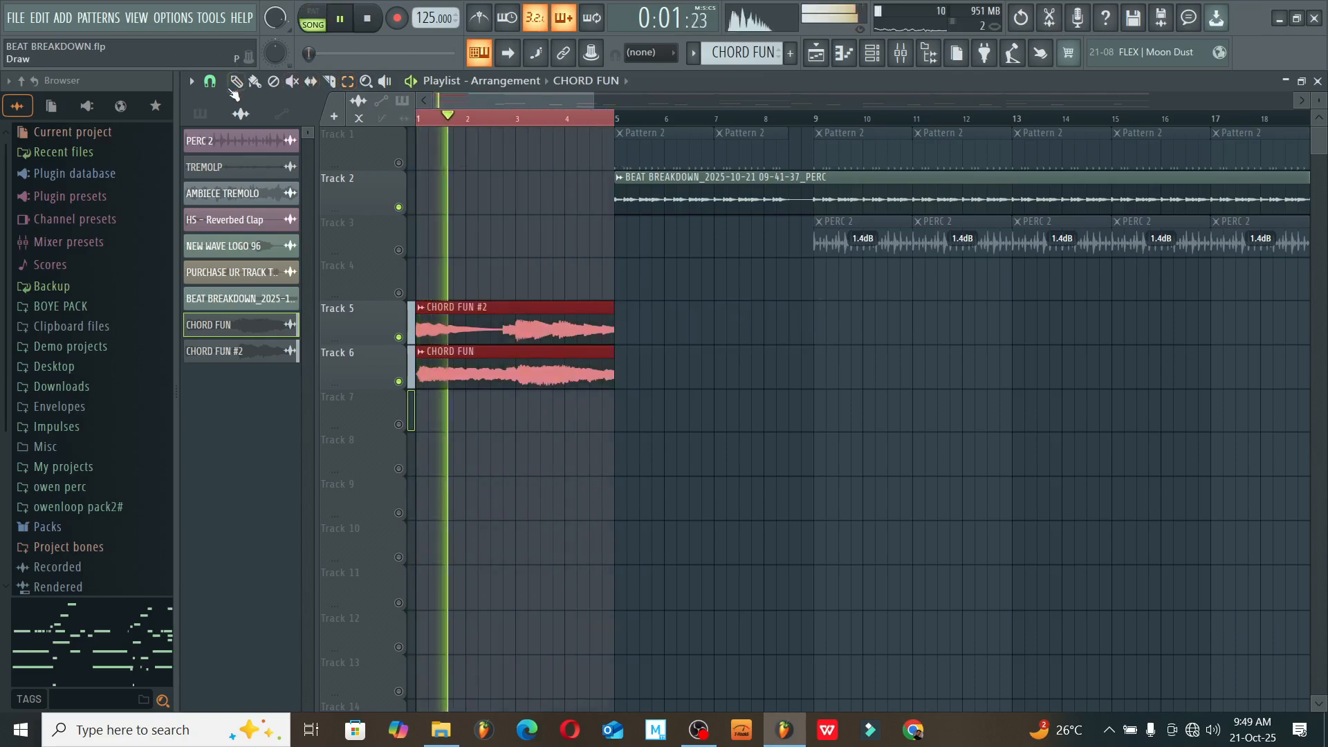
{"action": "left_click", "coordinate": [667, 369]}
{"action": "right_click", "coordinate": [697, 357]}
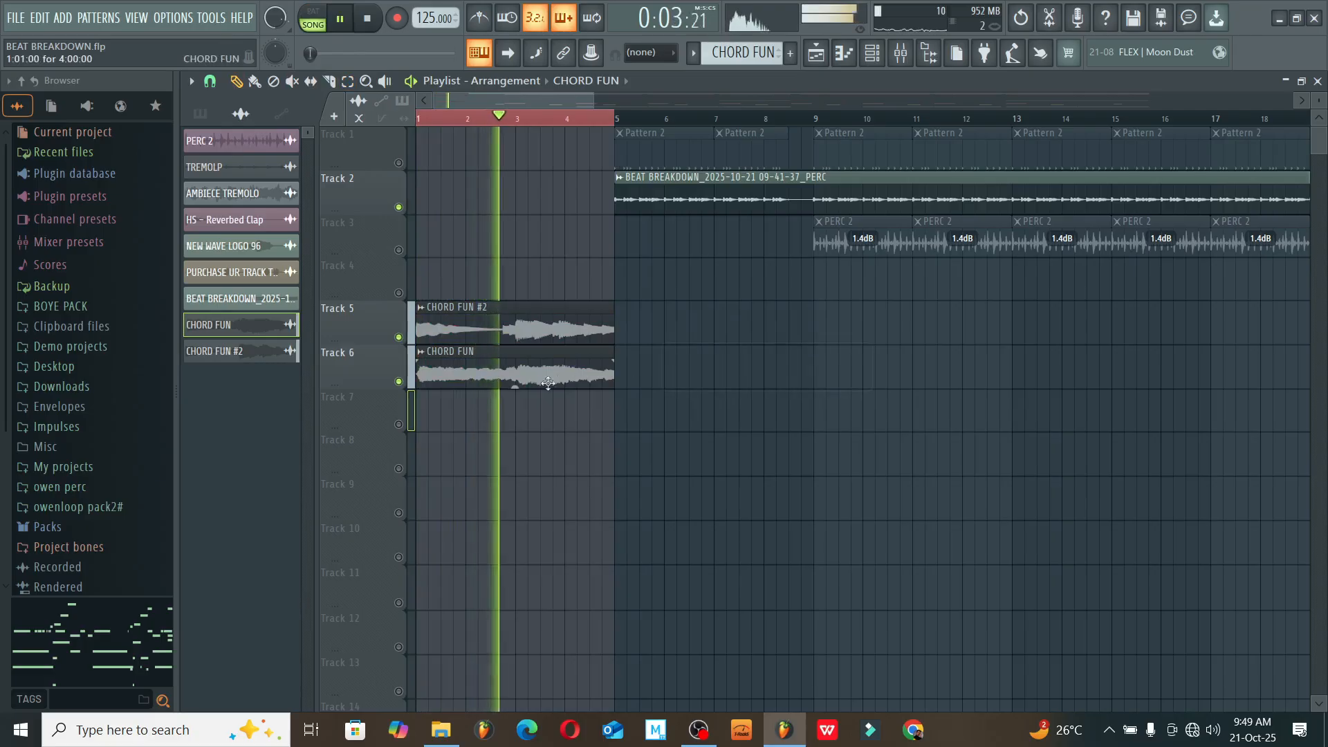
- Lower the clip gain of CHORD FUN #2 to -4.7 dB and CHORD FUN to -15.9 dB, and stop playback
{"action": "left_click_drag", "start_coordinate": [515, 385], "coordinate": [515, 413]}
{"action": "left_click_drag", "start_coordinate": [514, 341], "coordinate": [515, 399]}
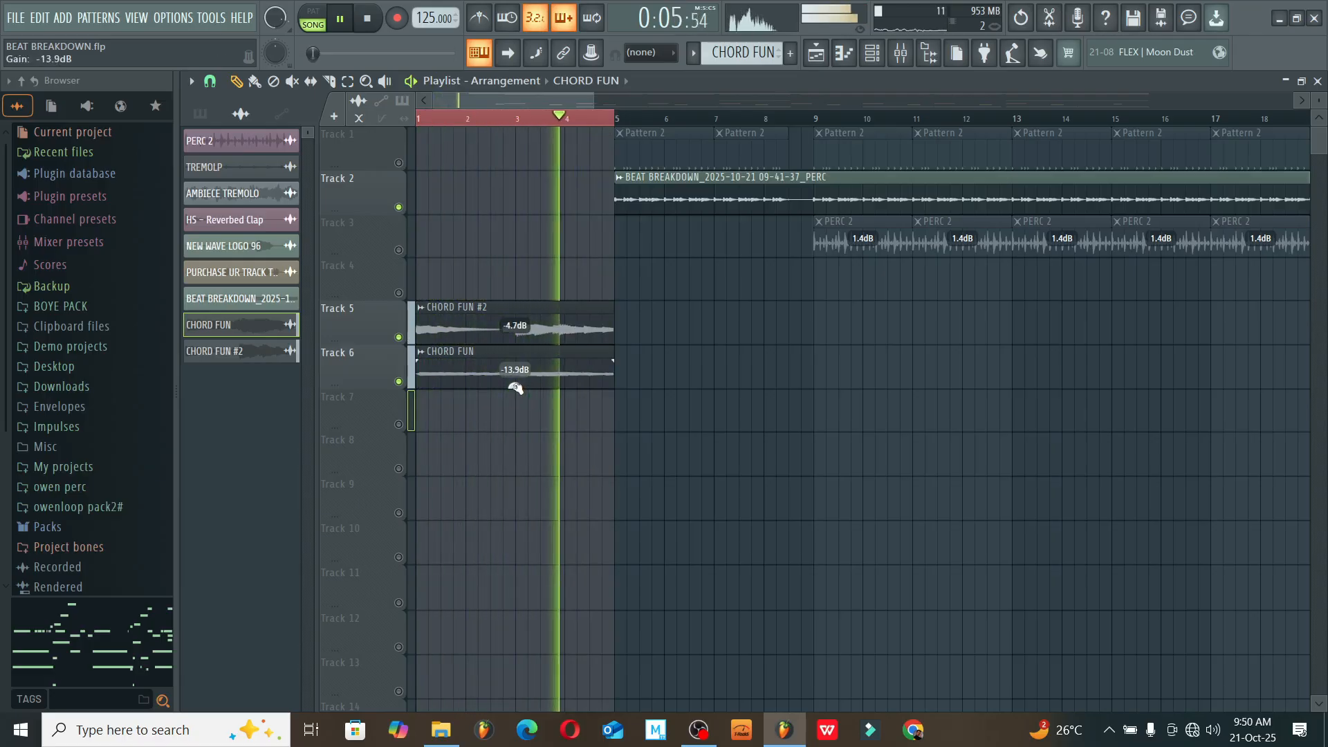
{"action": "left_click_drag", "start_coordinate": [514, 386], "coordinate": [514, 391]}
{"action": "key", "text": "space"}
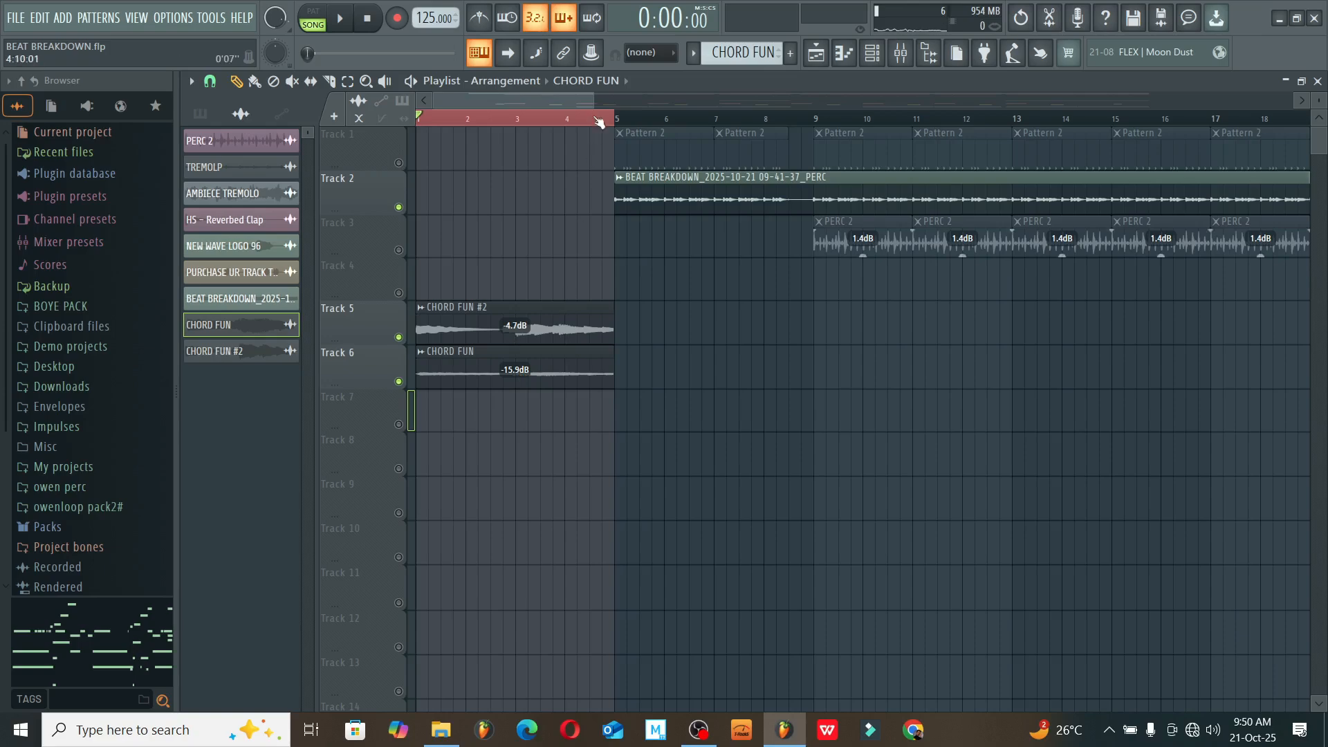
{"action": "left_click_drag", "start_coordinate": [594, 104], "coordinate": [676, 99]}
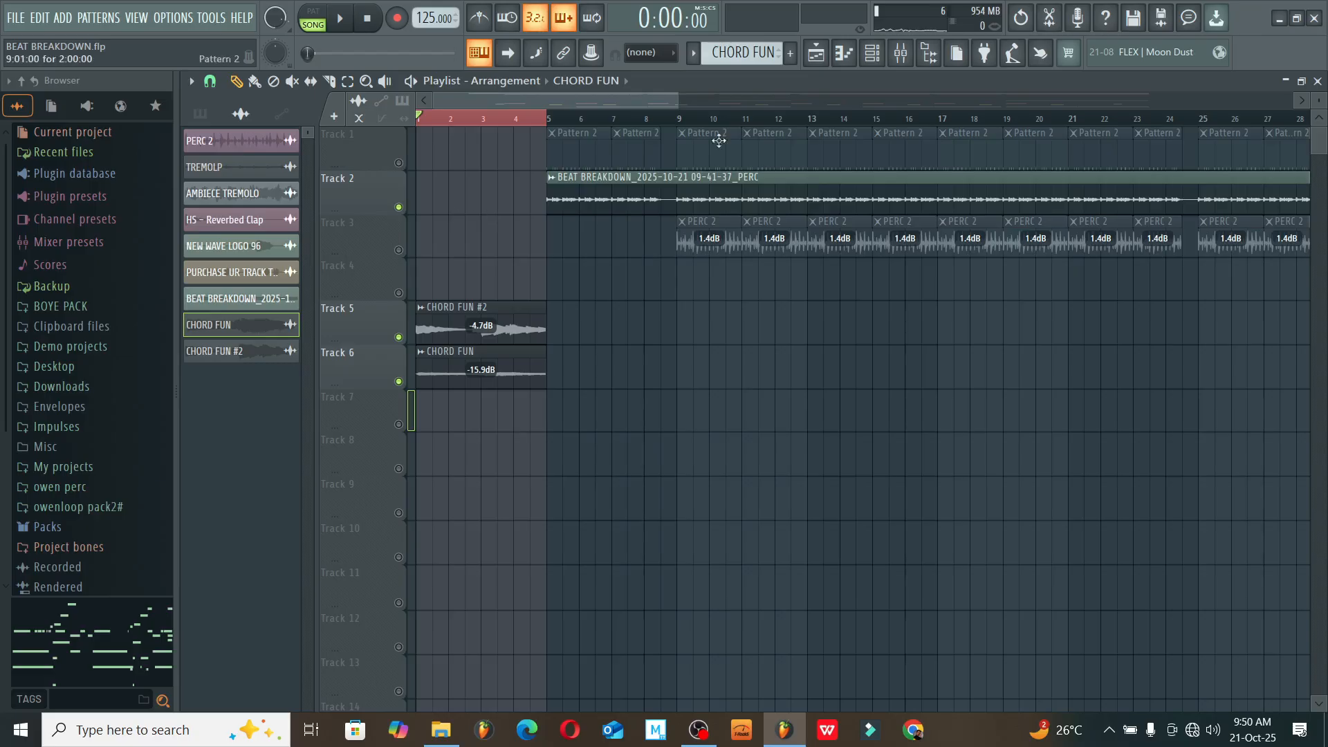
{"action": "left_click_drag", "start_coordinate": [678, 101], "coordinate": [870, 102]}
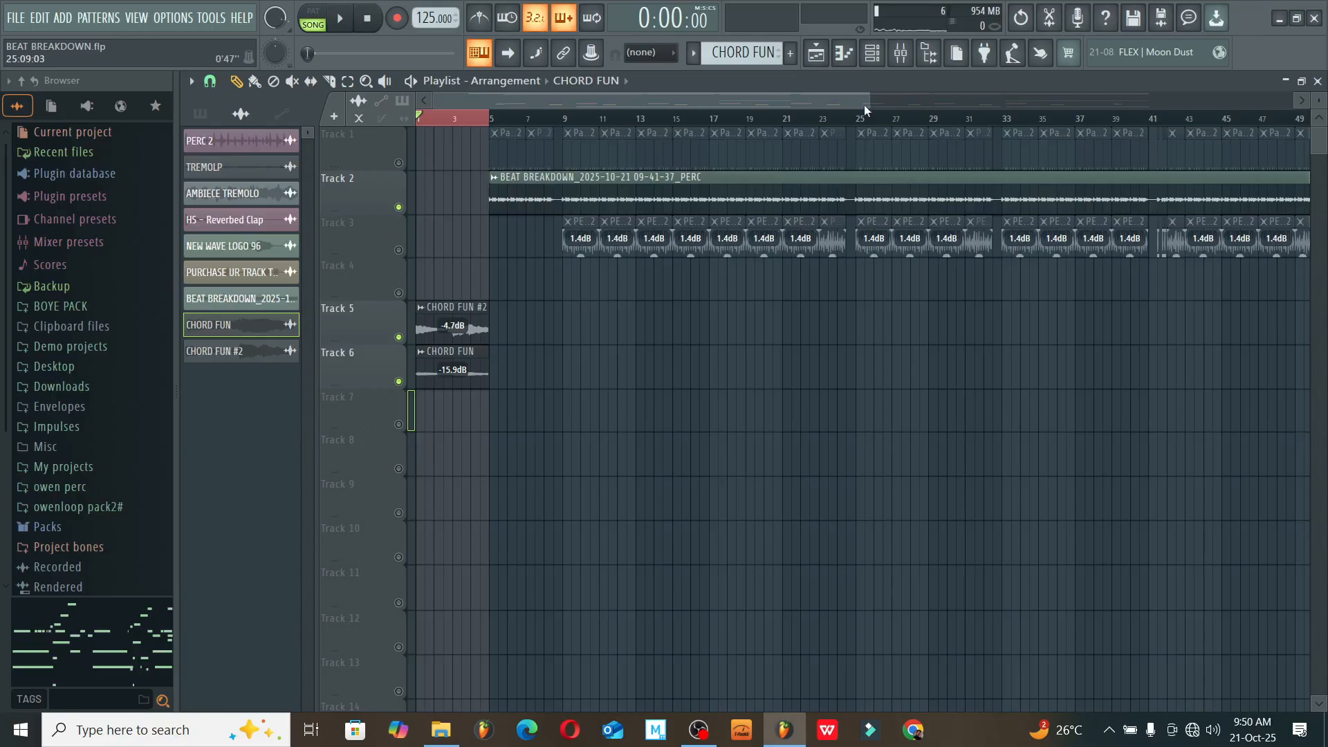
{"action": "left_click_drag", "start_coordinate": [865, 105], "coordinate": [828, 106]}
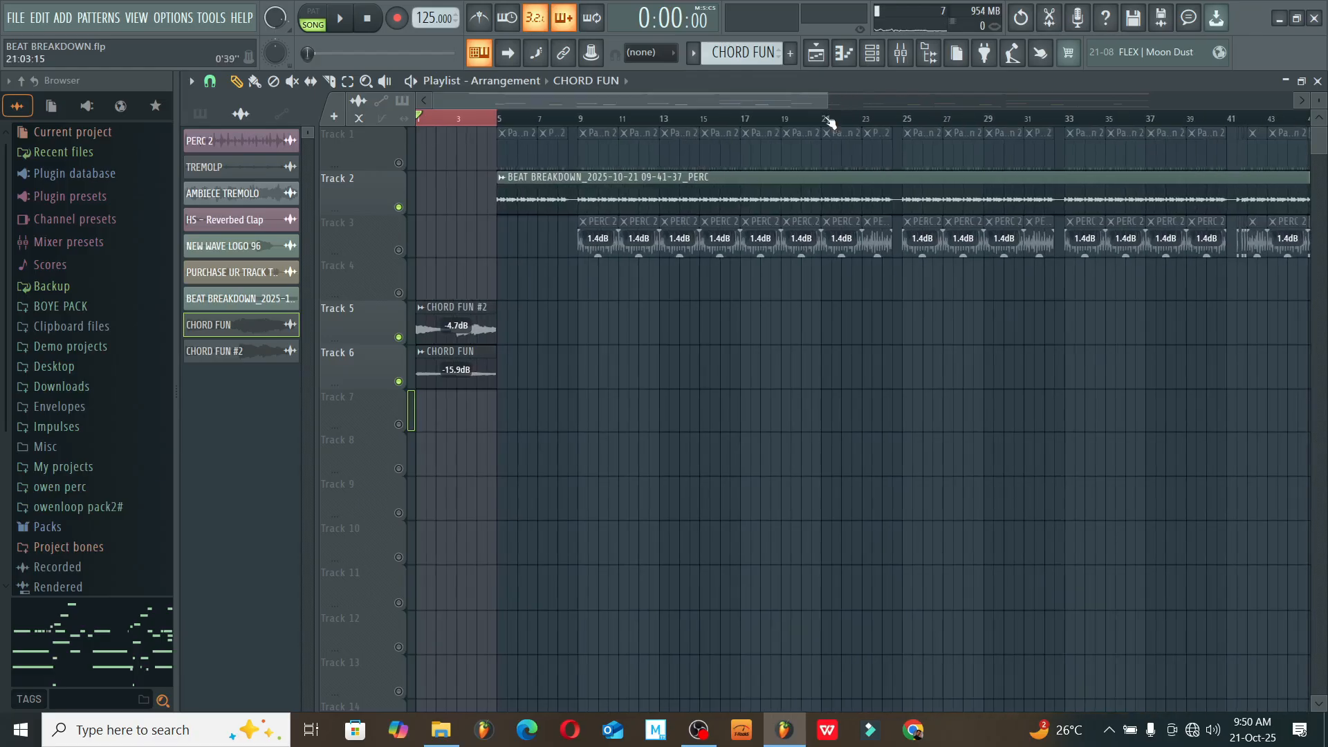
{"action": "left_click_drag", "start_coordinate": [1319, 102], "coordinate": [1319, 91]}
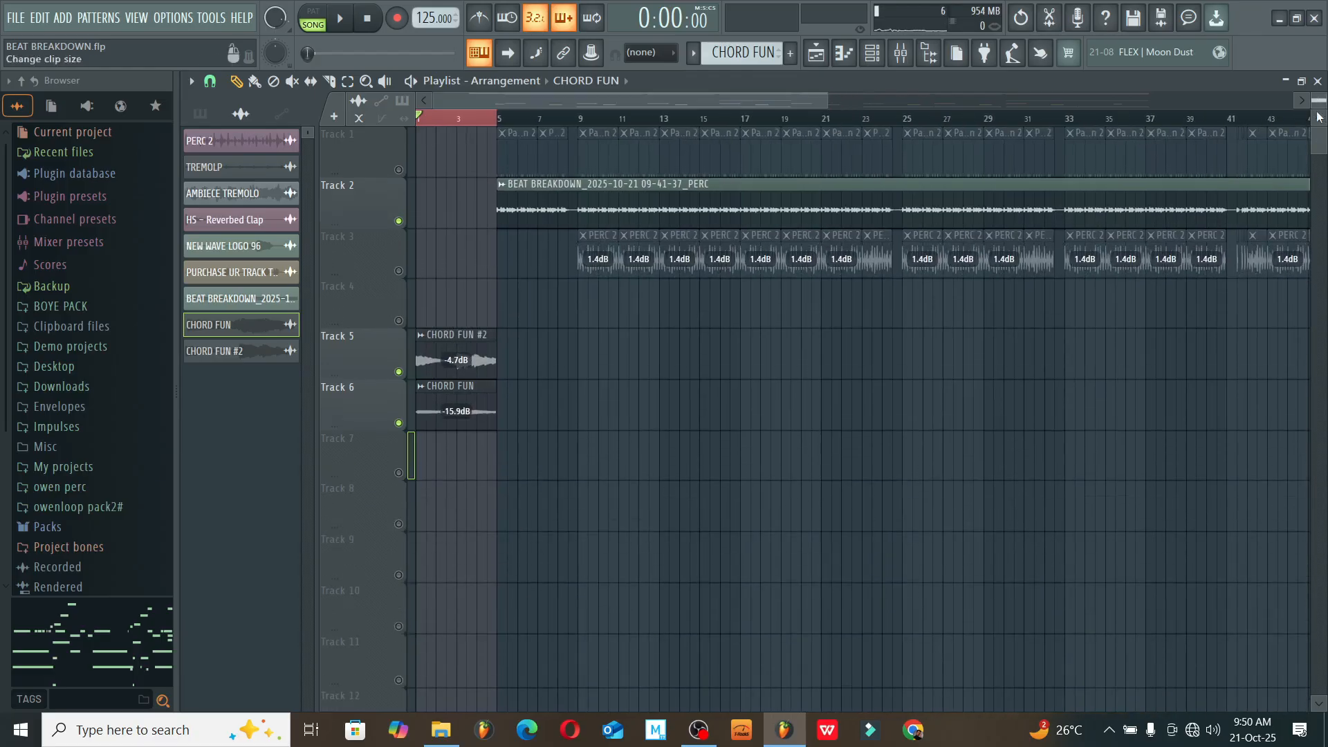
{"action": "key", "text": "e"}
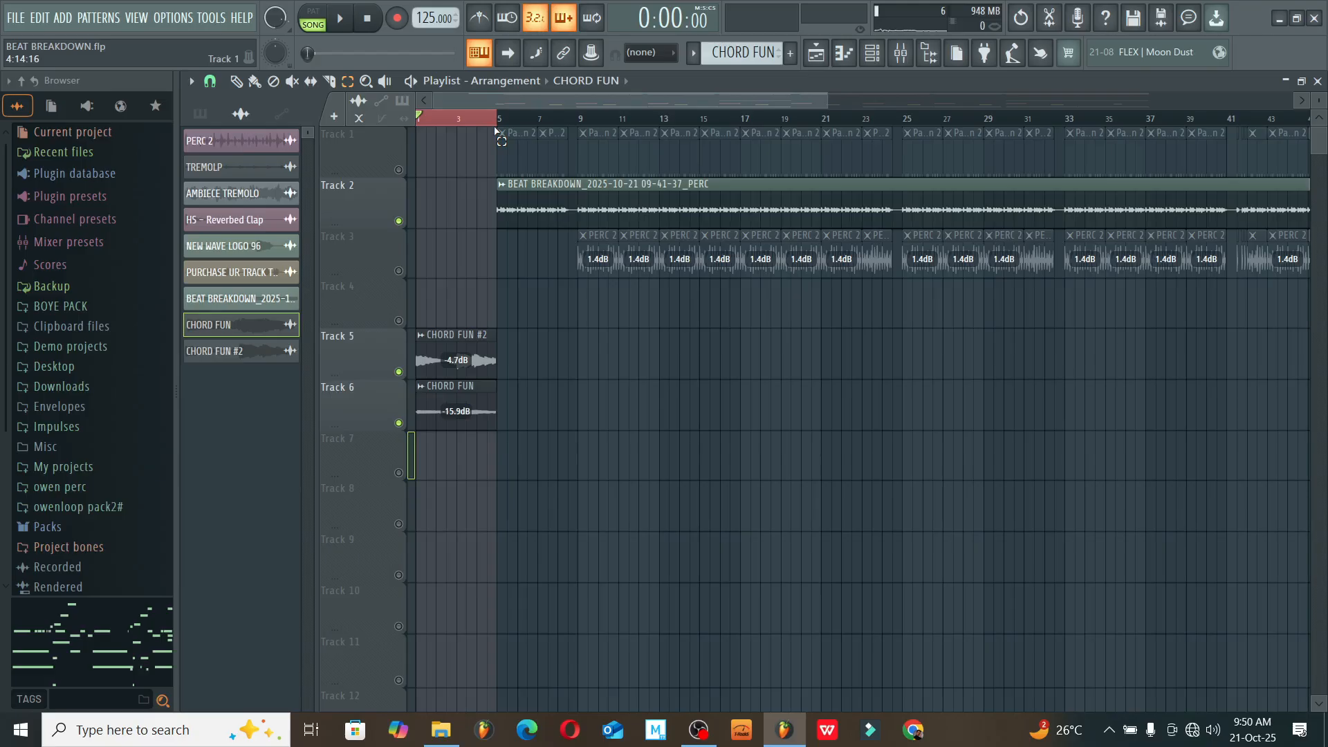
- Select Pattern 2, switch to pattern mode, and play its opening briefly
{"action": "left_click", "coordinate": [202, 114]}
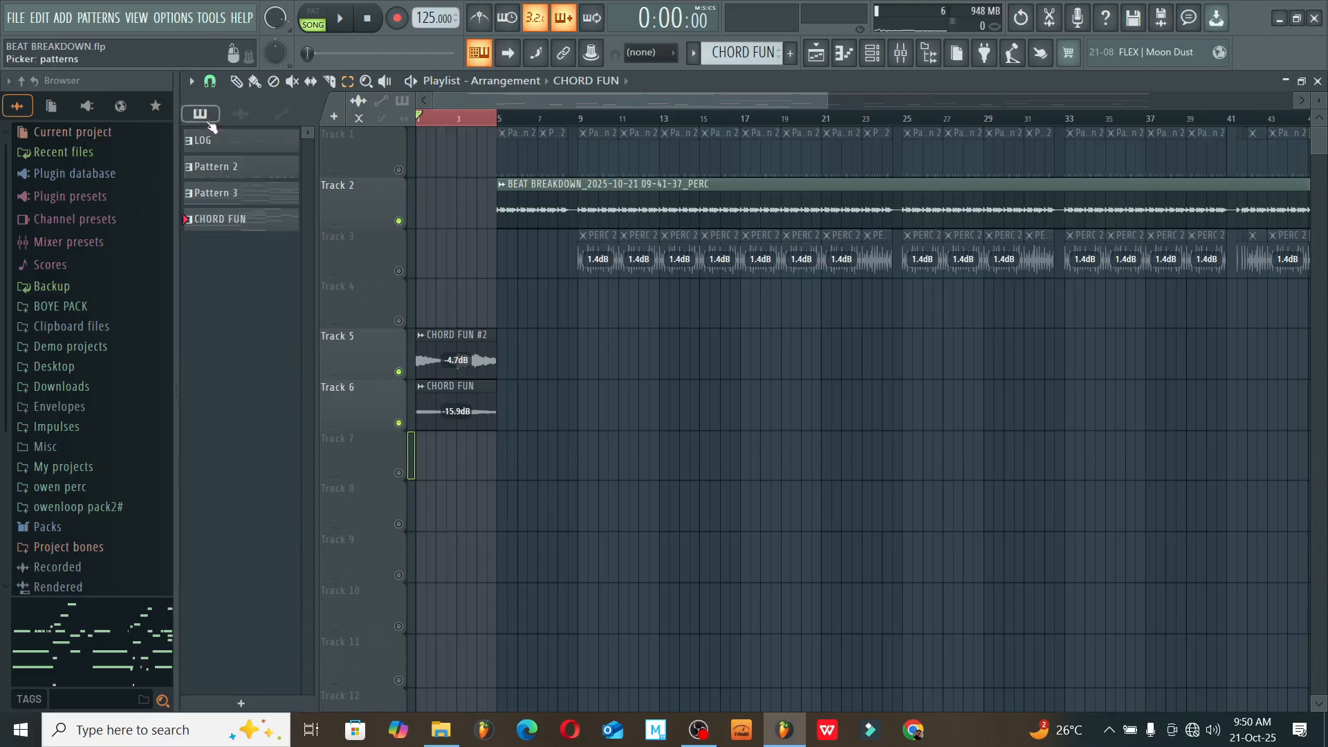
{"action": "left_click", "coordinate": [274, 173]}
{"action": "left_click", "coordinate": [313, 17]}
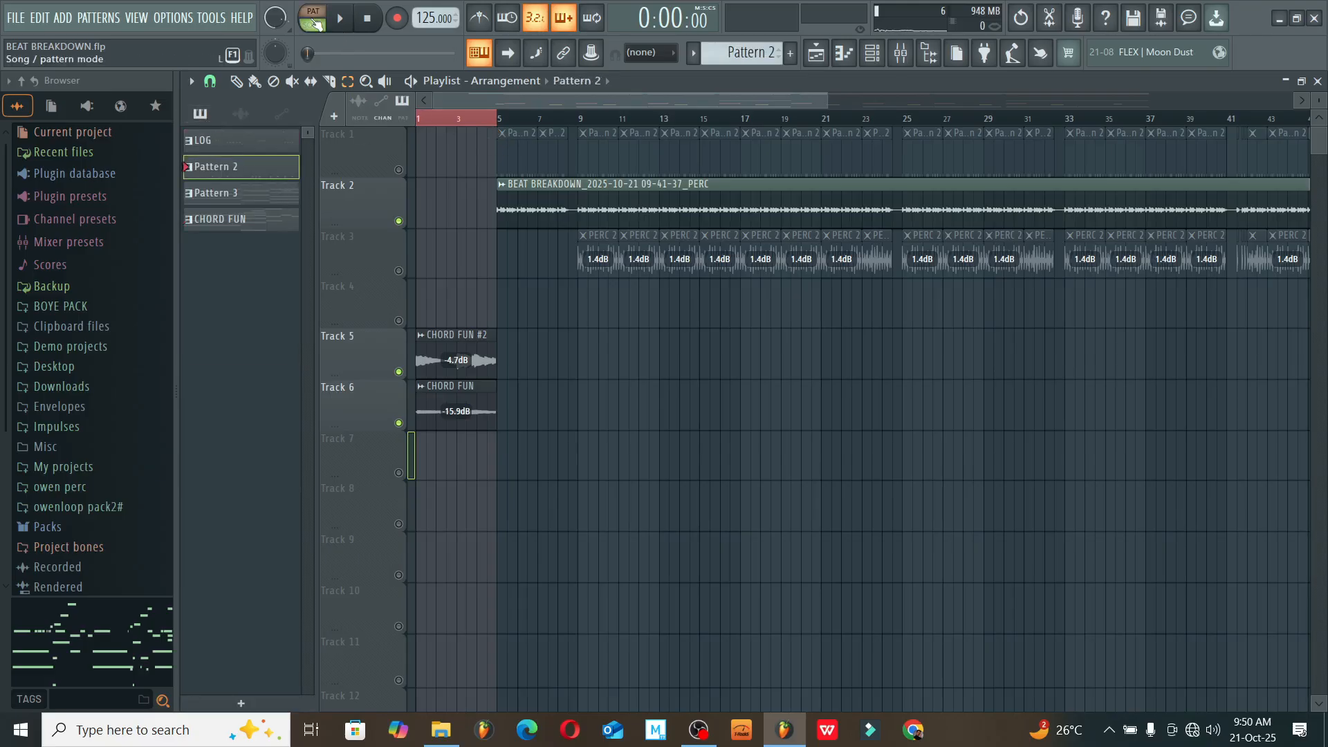
{"action": "left_click", "coordinate": [340, 19]}
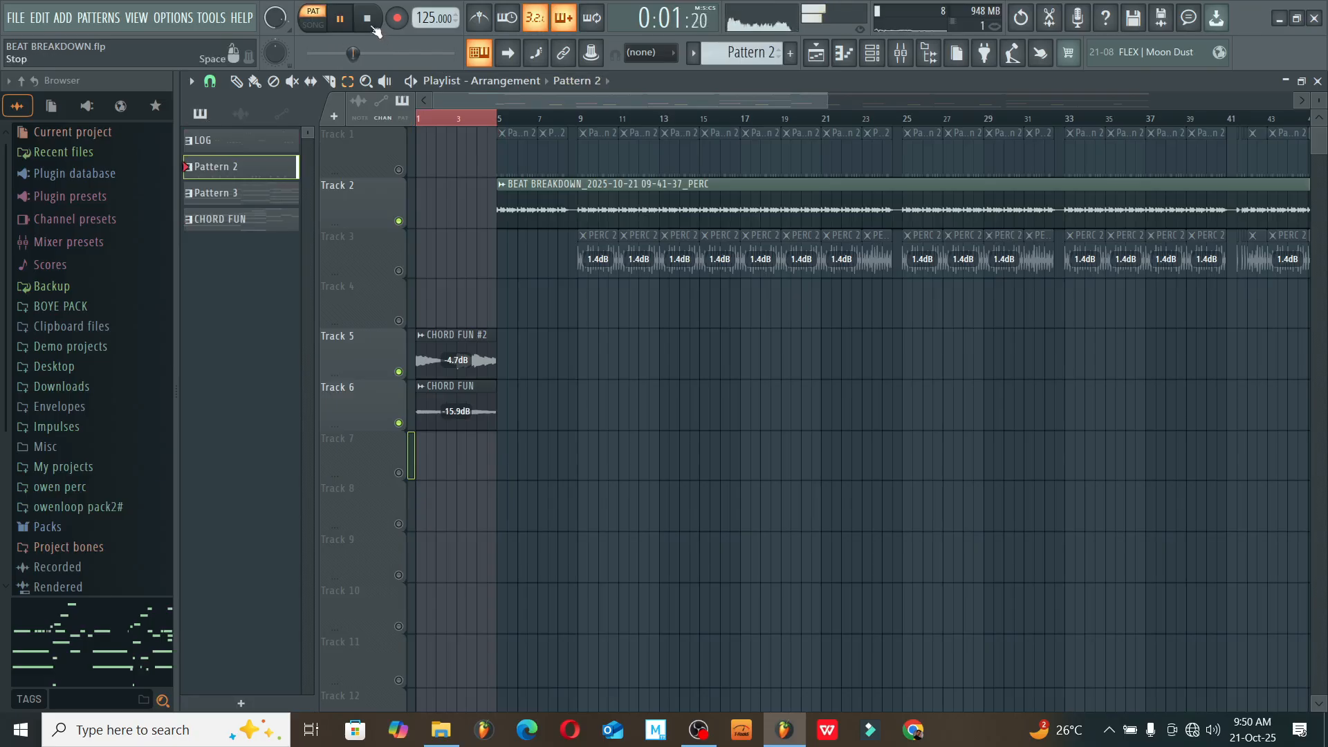
{"action": "key", "text": "space"}
- Show Pattern 2's drum steps in the Channel rack and listen to the pattern, moving the rack clear of the playlist edge
{"action": "left_click", "coordinate": [874, 54]}
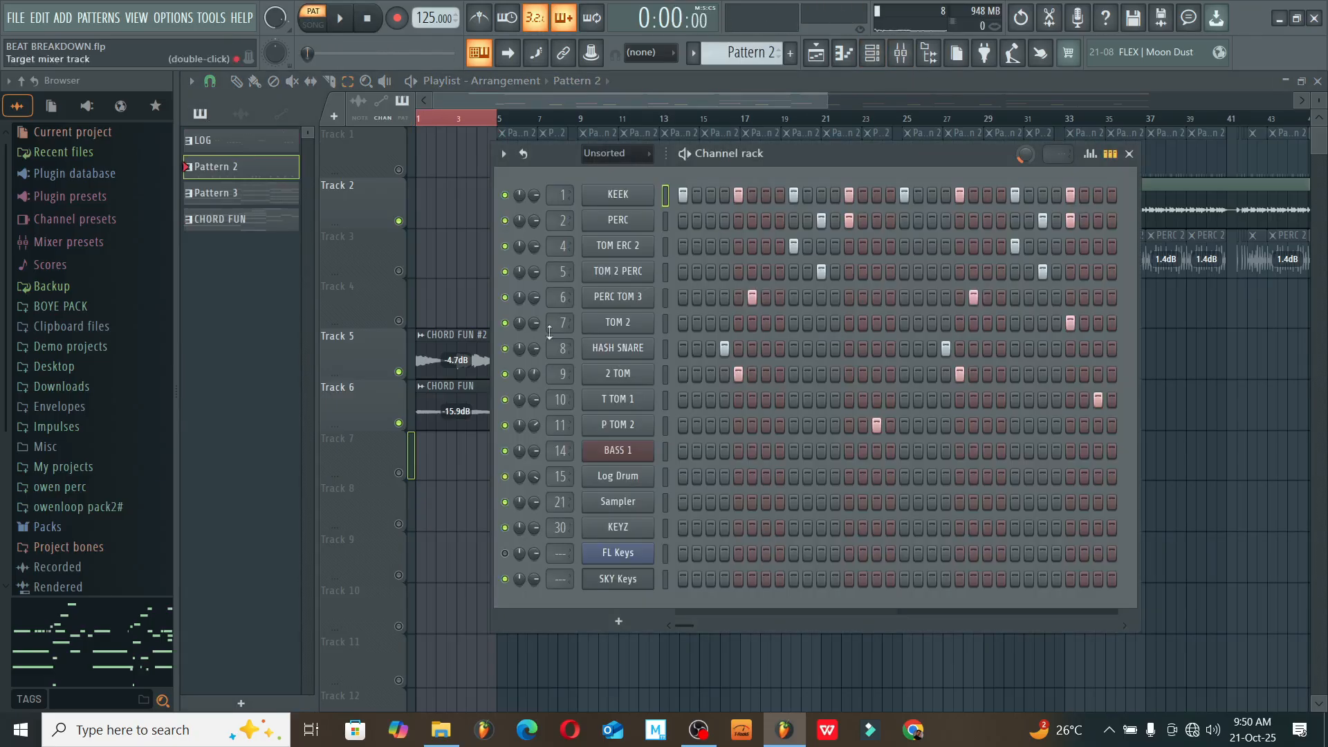
{"action": "left_click", "coordinate": [341, 24]}
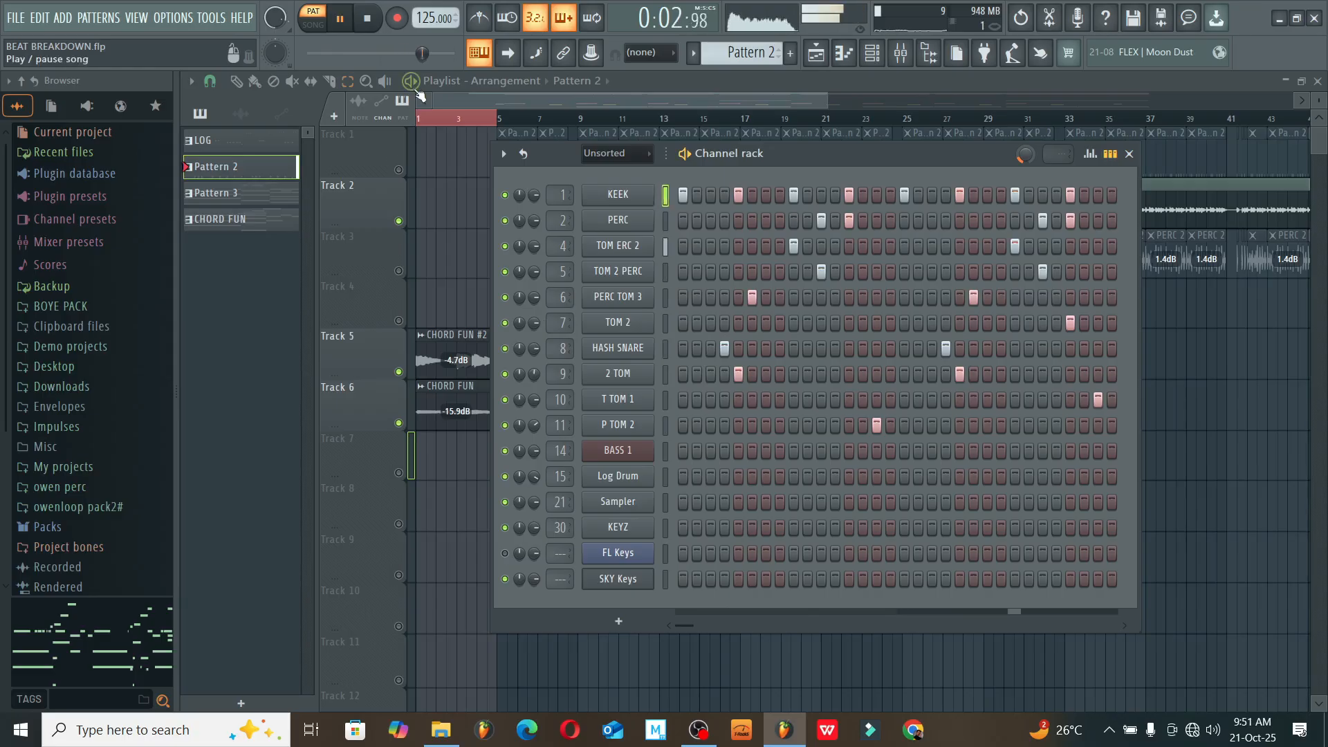
{"action": "left_click", "coordinate": [378, 22]}
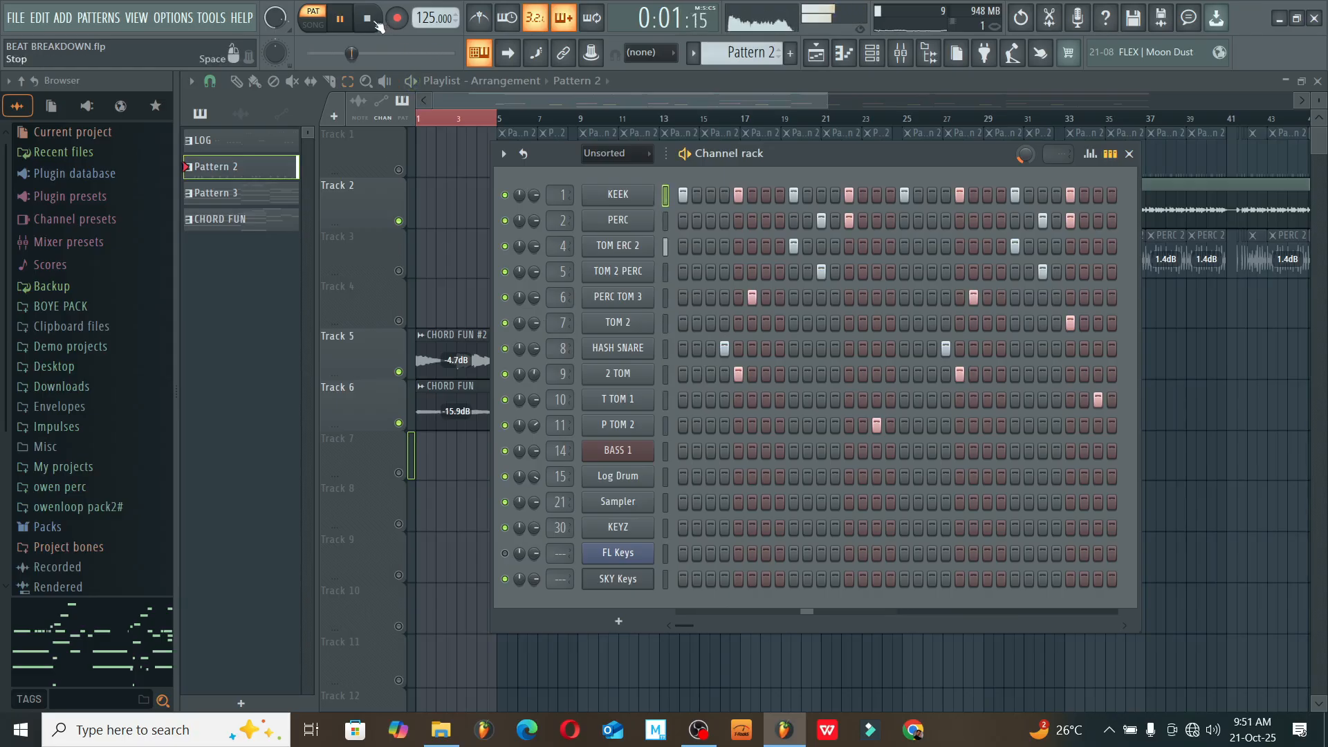
{"action": "left_click_drag", "start_coordinate": [798, 151], "coordinate": [649, 152]}
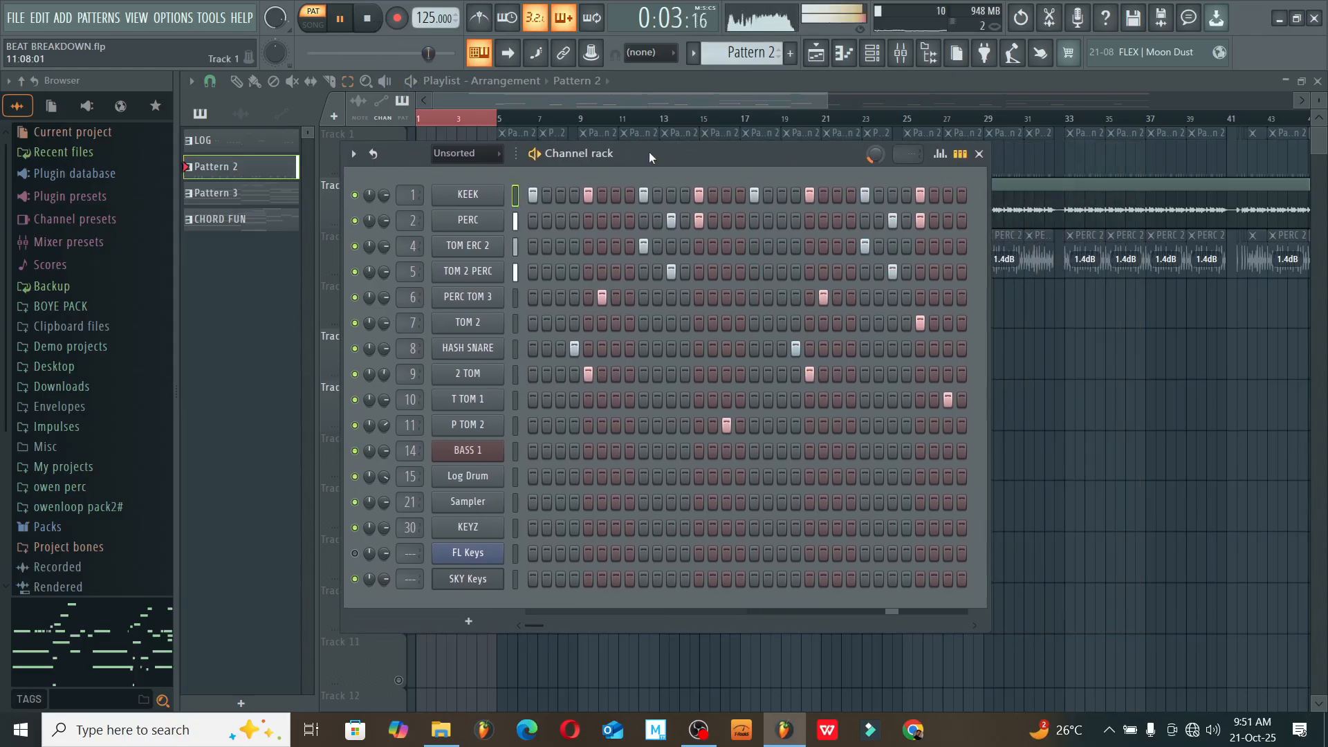
{"action": "left_click", "coordinate": [365, 28]}
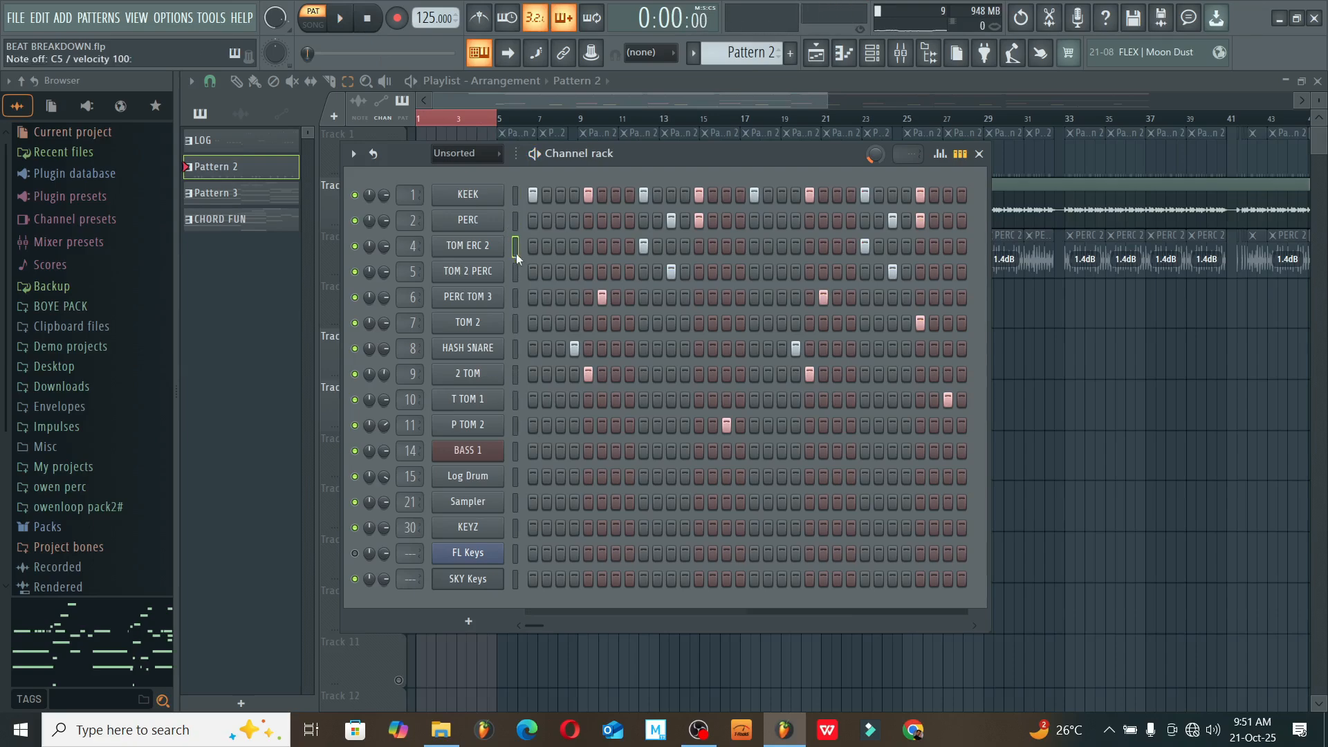
- Audition the individual drum channels down to 2 TOM and play Pattern 2 again
{"action": "key", "text": "z"}
{"action": "key", "text": "z"}
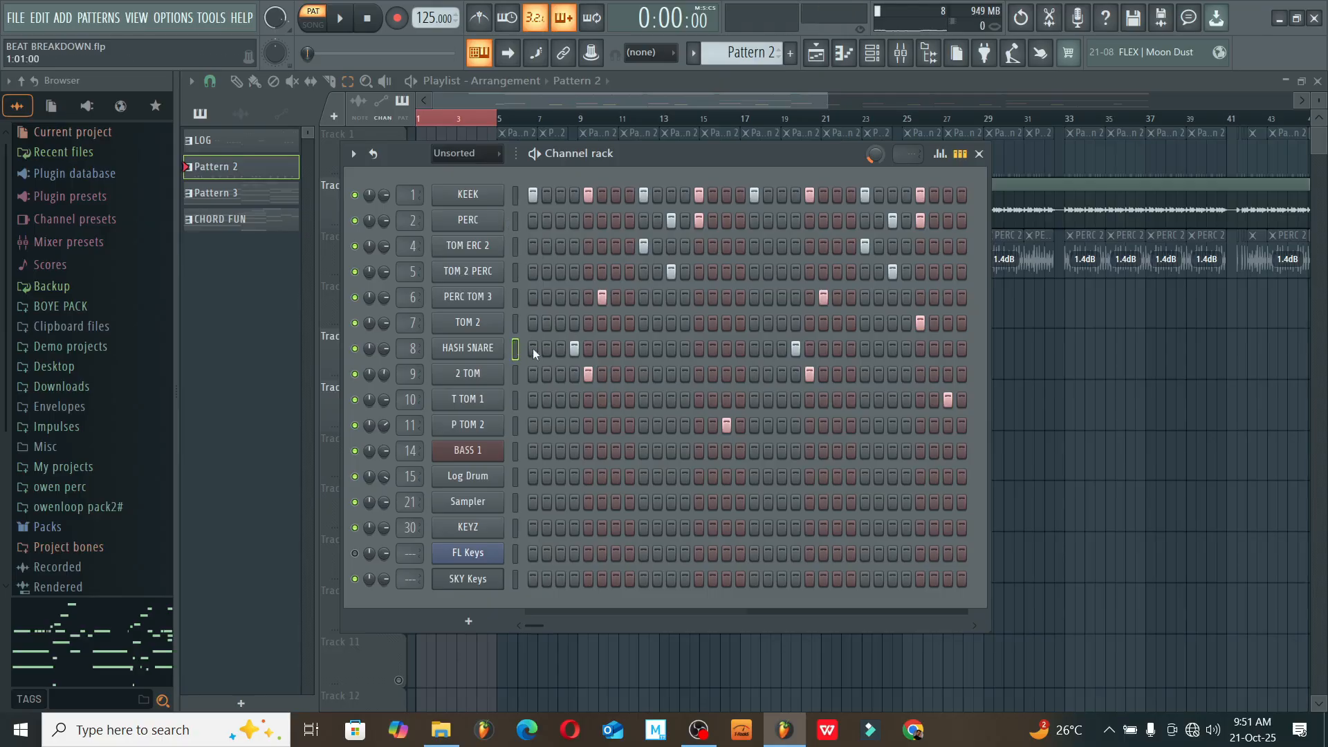
{"action": "left_click", "coordinate": [515, 376]}
{"action": "left_click", "coordinate": [517, 377]}
{"action": "left_click", "coordinate": [339, 20]}
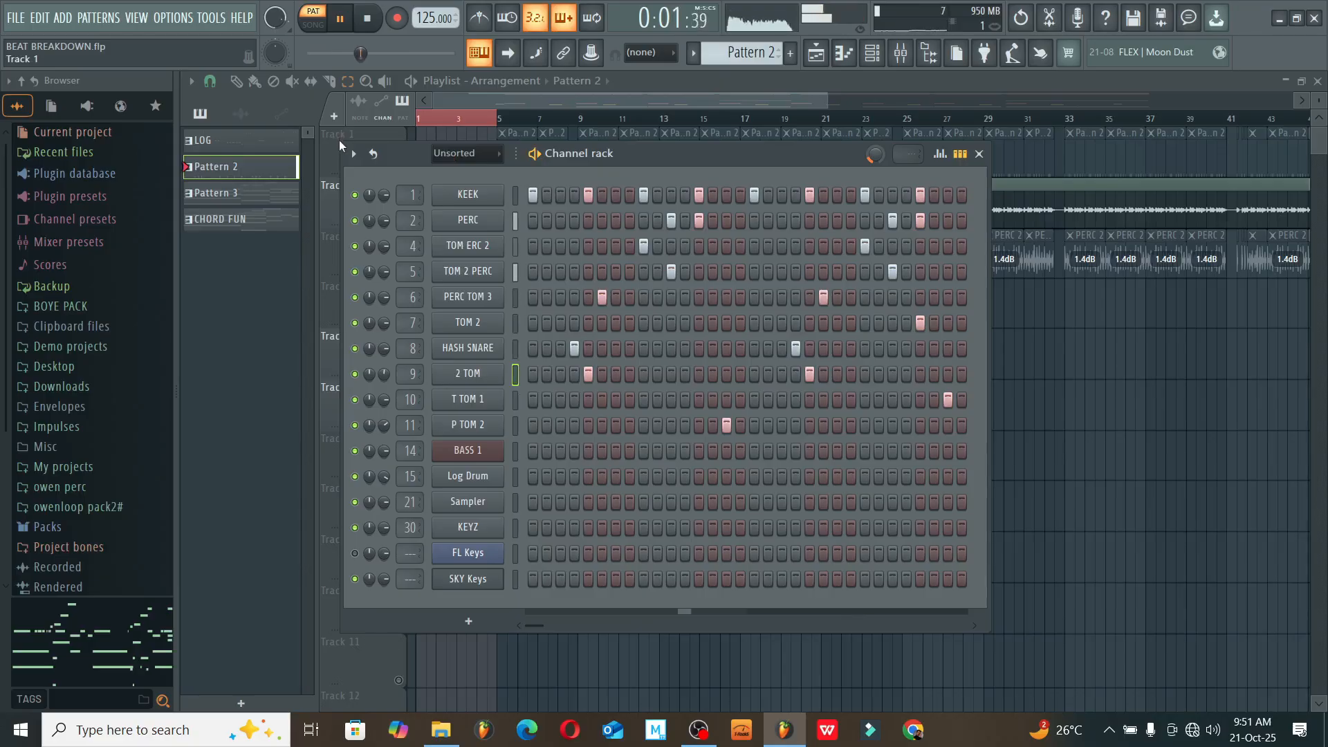
- Replay Pattern 2 from its start, stop playback, and close the Channel rack
{"action": "left_click", "coordinate": [365, 23]}
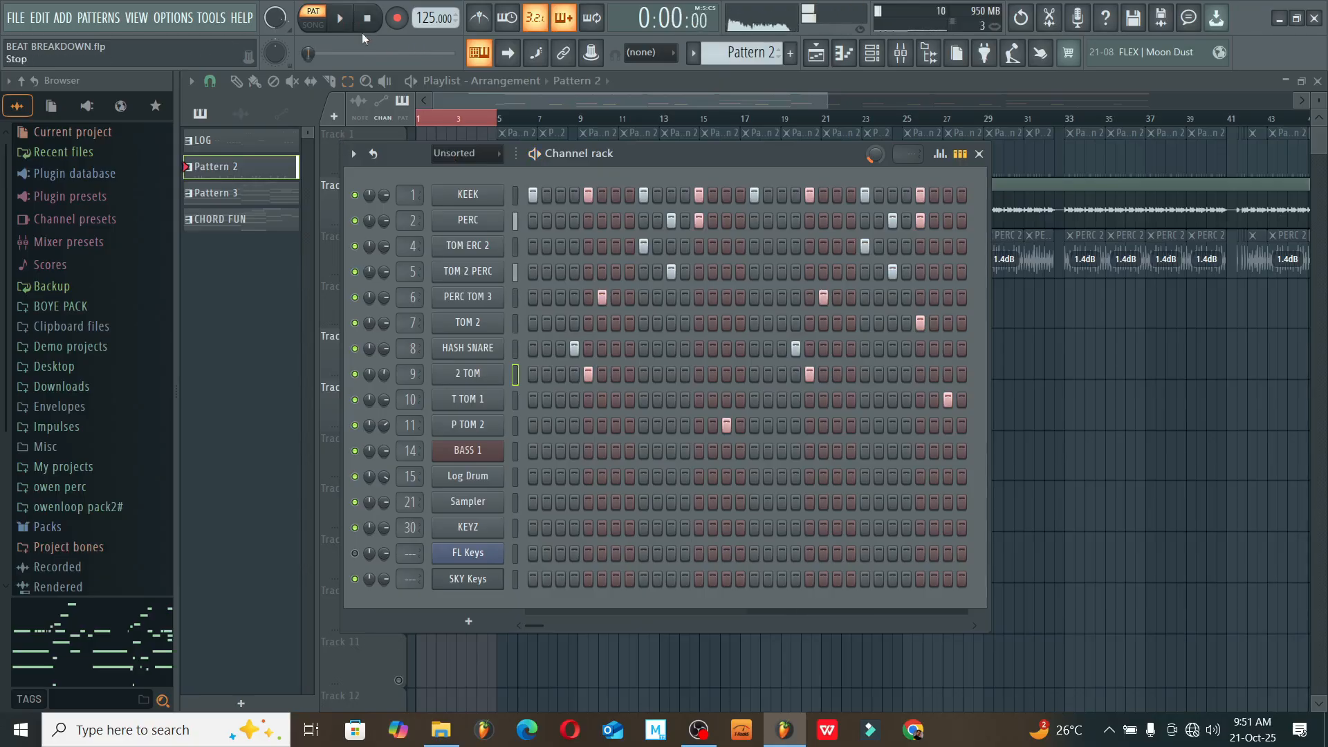
{"action": "left_click", "coordinate": [338, 24]}
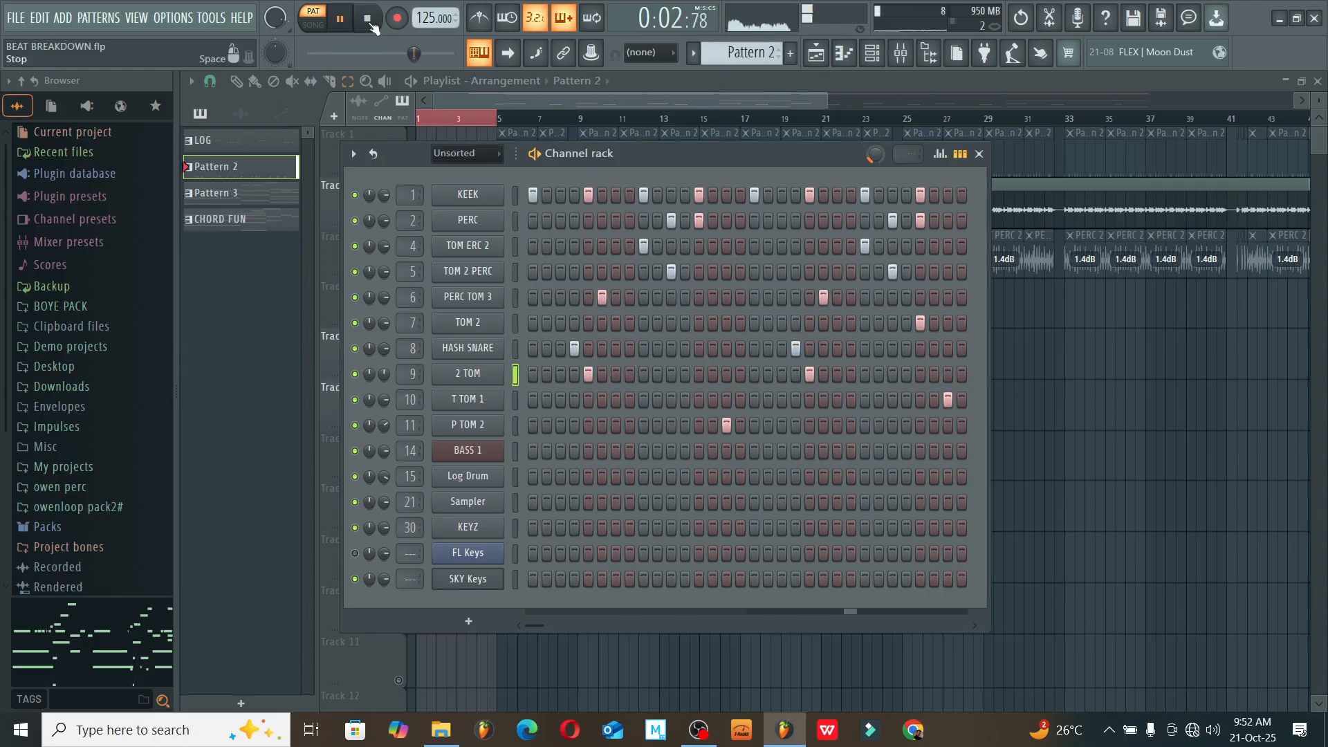
{"action": "left_click", "coordinate": [367, 18]}
{"action": "left_click", "coordinate": [359, 134]}
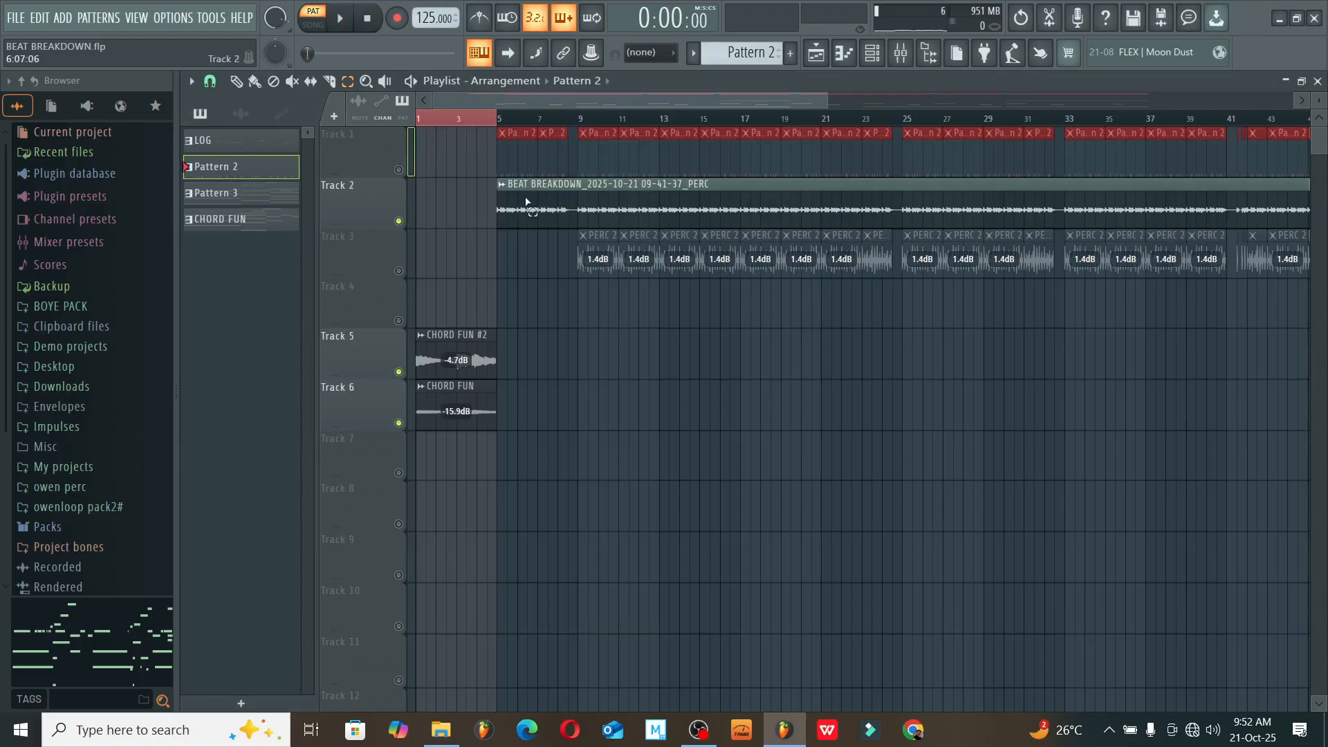
- Switch to song mode, set the playlist time selection to bars 5 to 9, and unmute Track 1
{"action": "left_click_drag", "start_coordinate": [500, 100], "coordinate": [537, 100]}
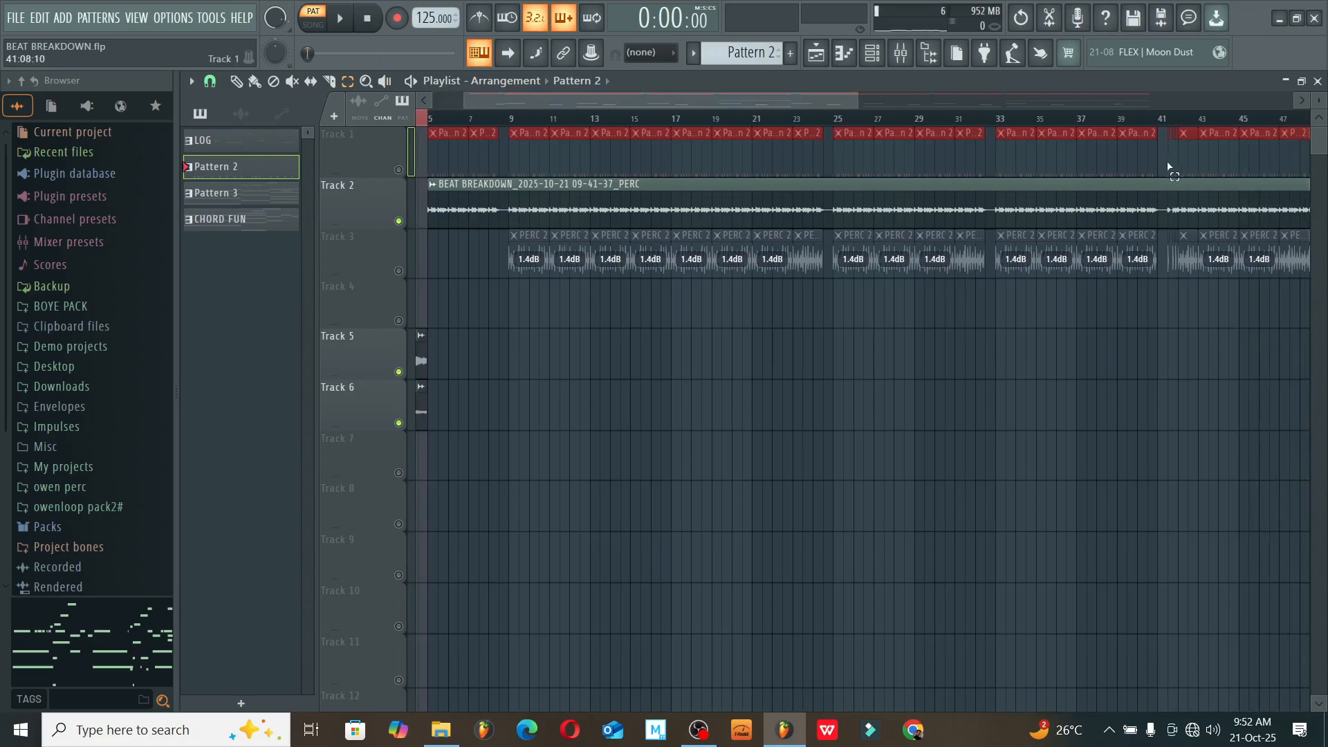
{"action": "scroll", "coordinate": [719, 119], "scroll_direction": "left", "scroll_amount": 2}
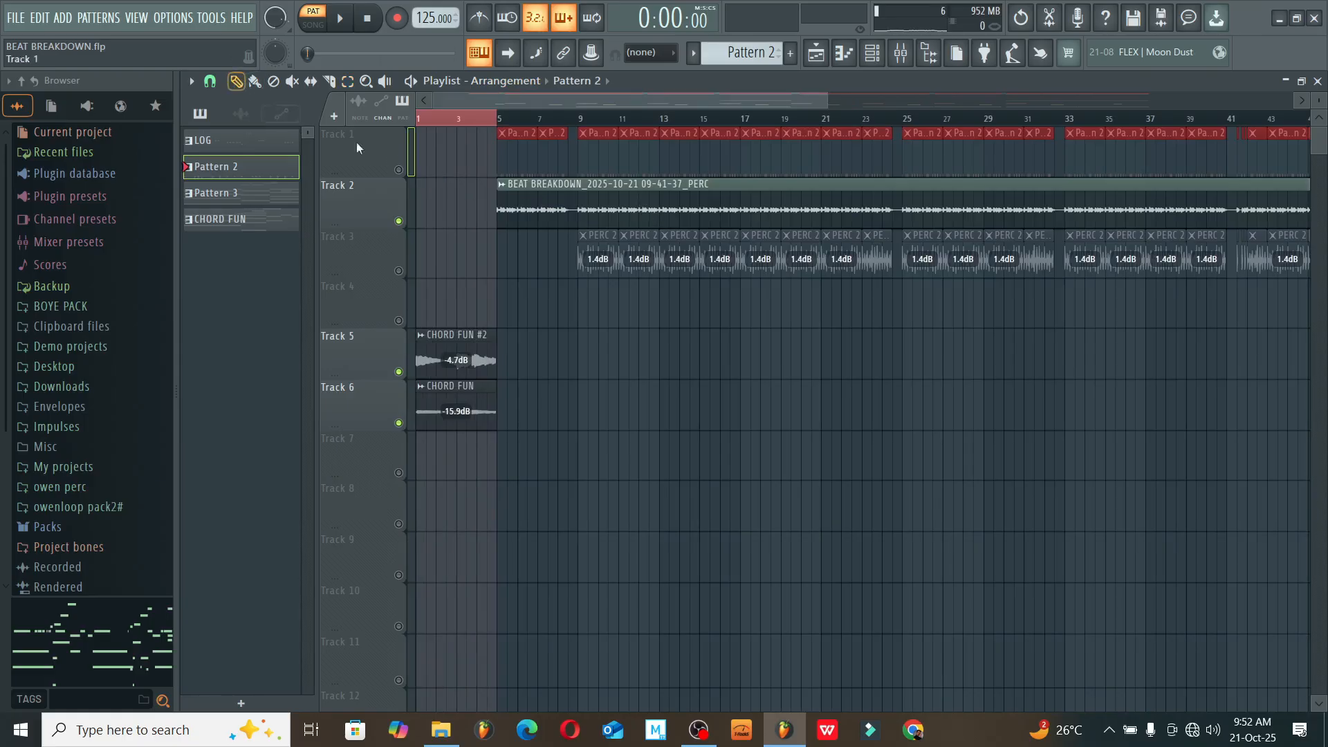
{"action": "left_click", "coordinate": [522, 215]}
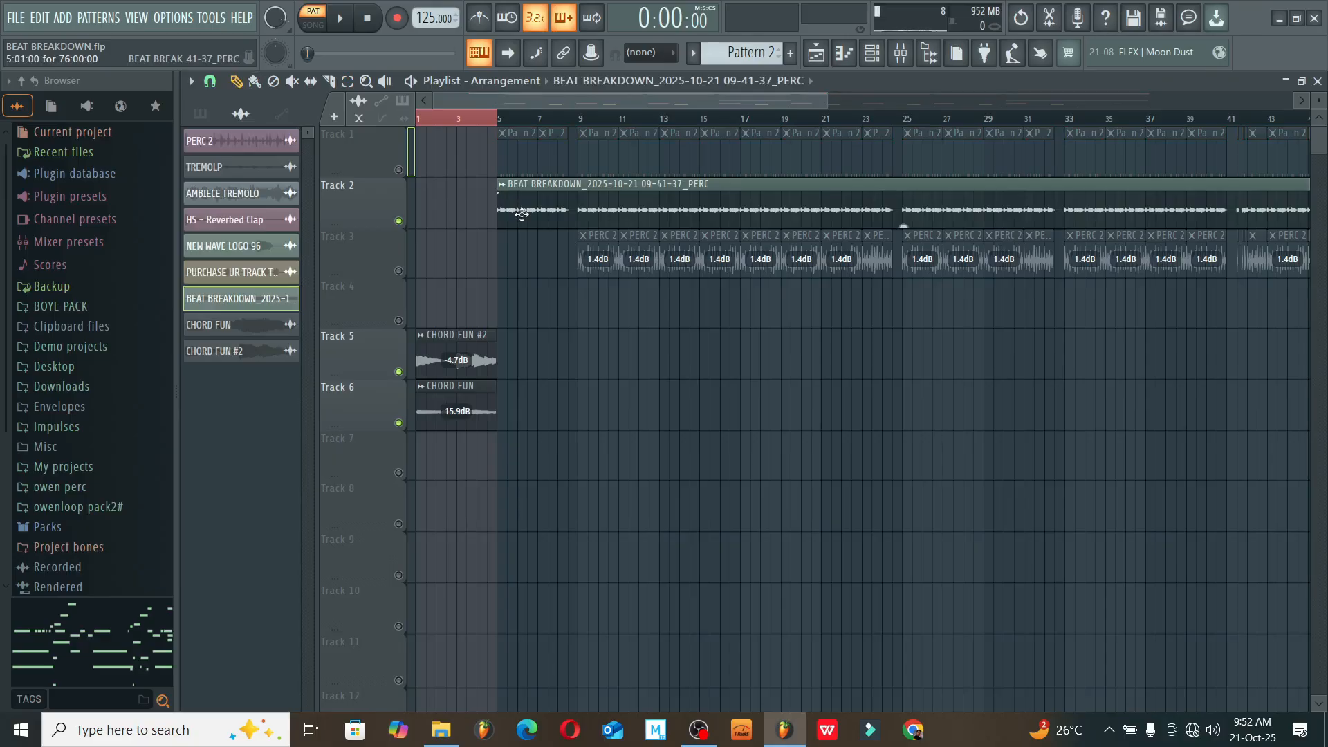
{"action": "left_click", "coordinate": [348, 81]}
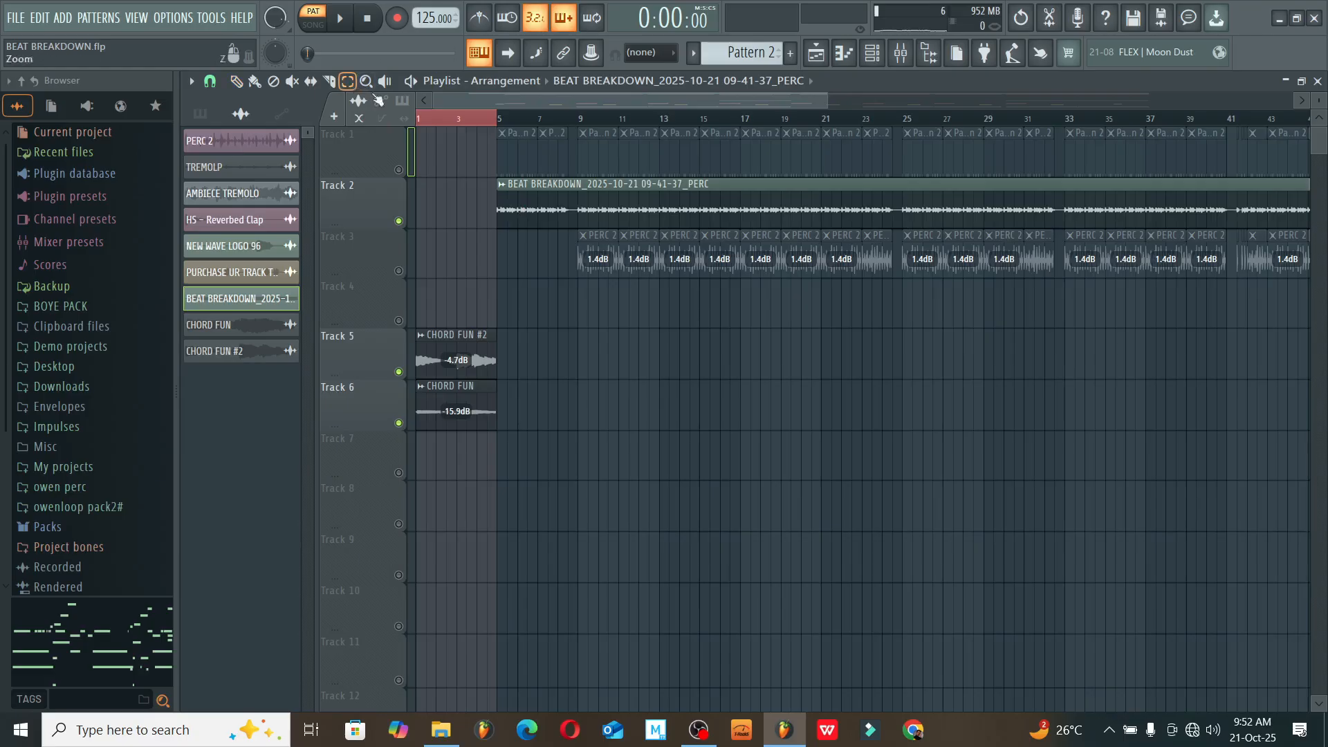
{"action": "left_click", "coordinate": [501, 124]}
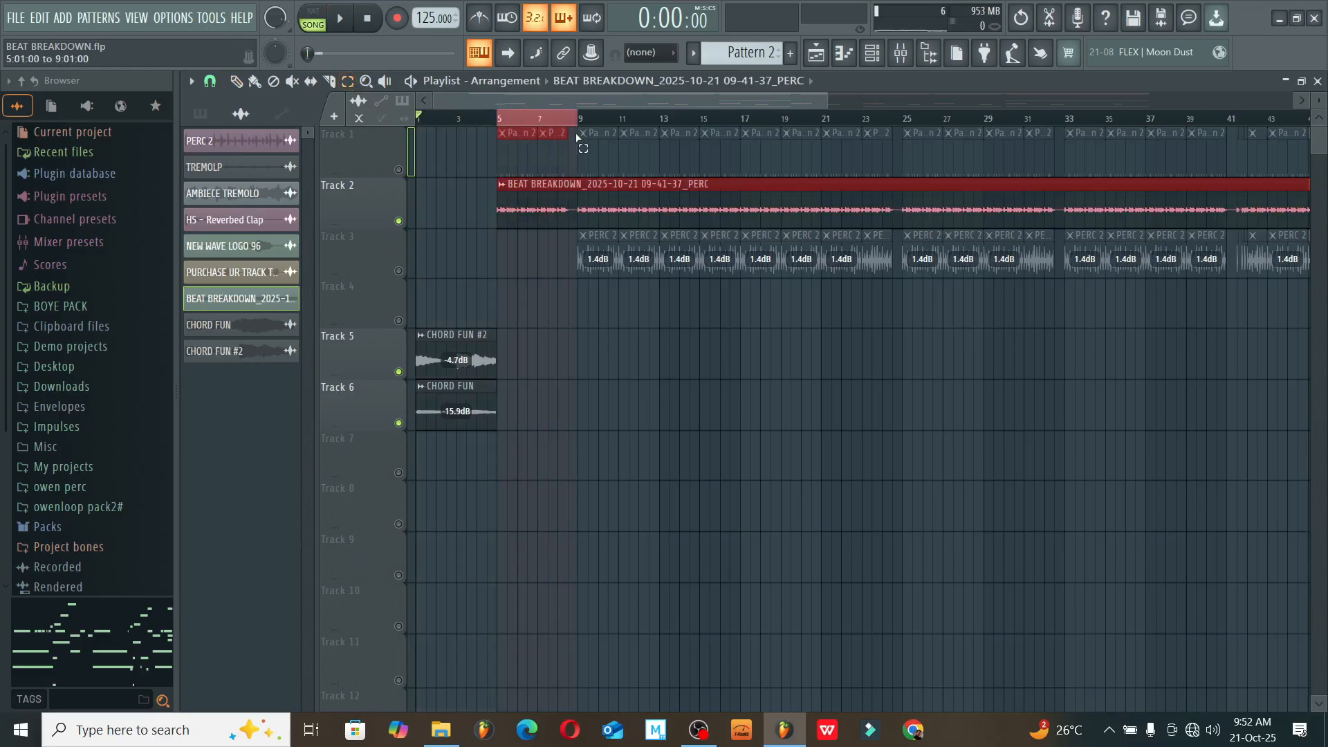
{"action": "left_click_drag", "start_coordinate": [576, 139], "coordinate": [576, 139]}
{"action": "left_click", "coordinate": [399, 170]}
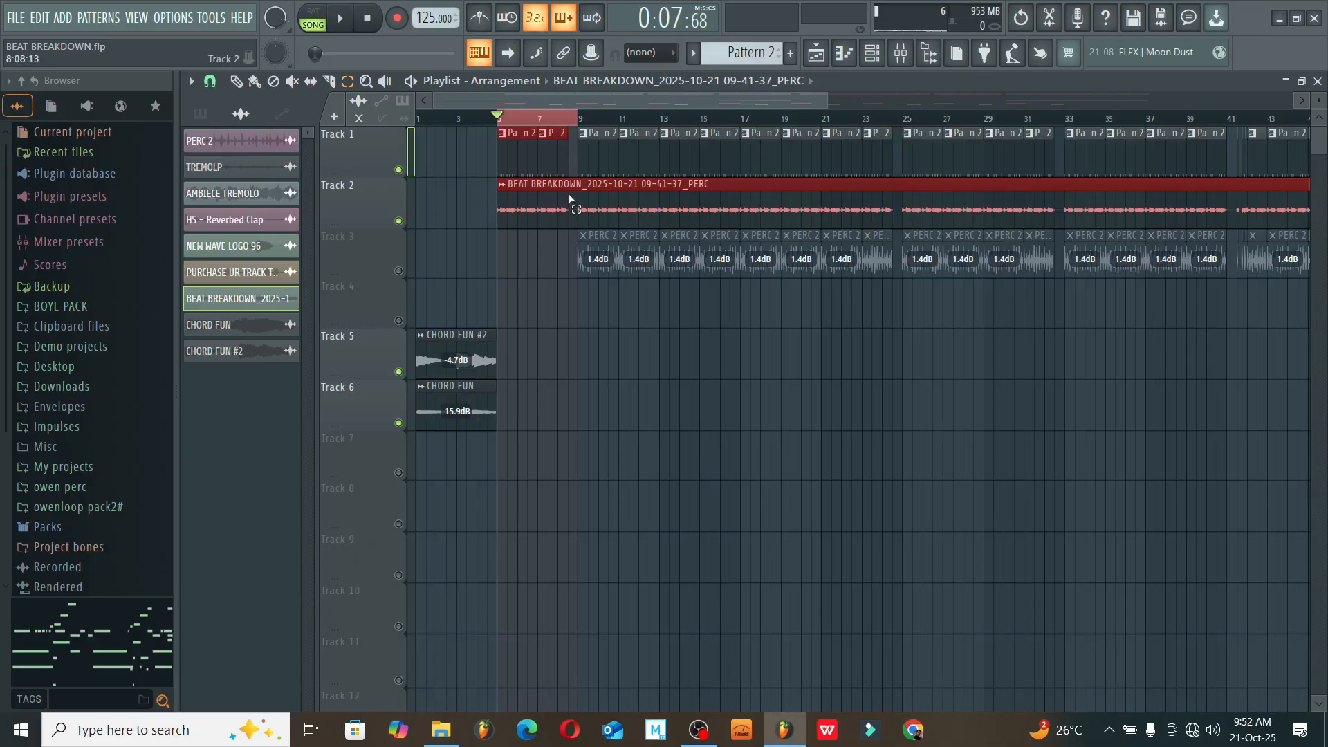
- Inspect the channel settings of Track 2's PERC audio clip and listen to the selected bars of the song
{"action": "double_click", "coordinate": [518, 199]}
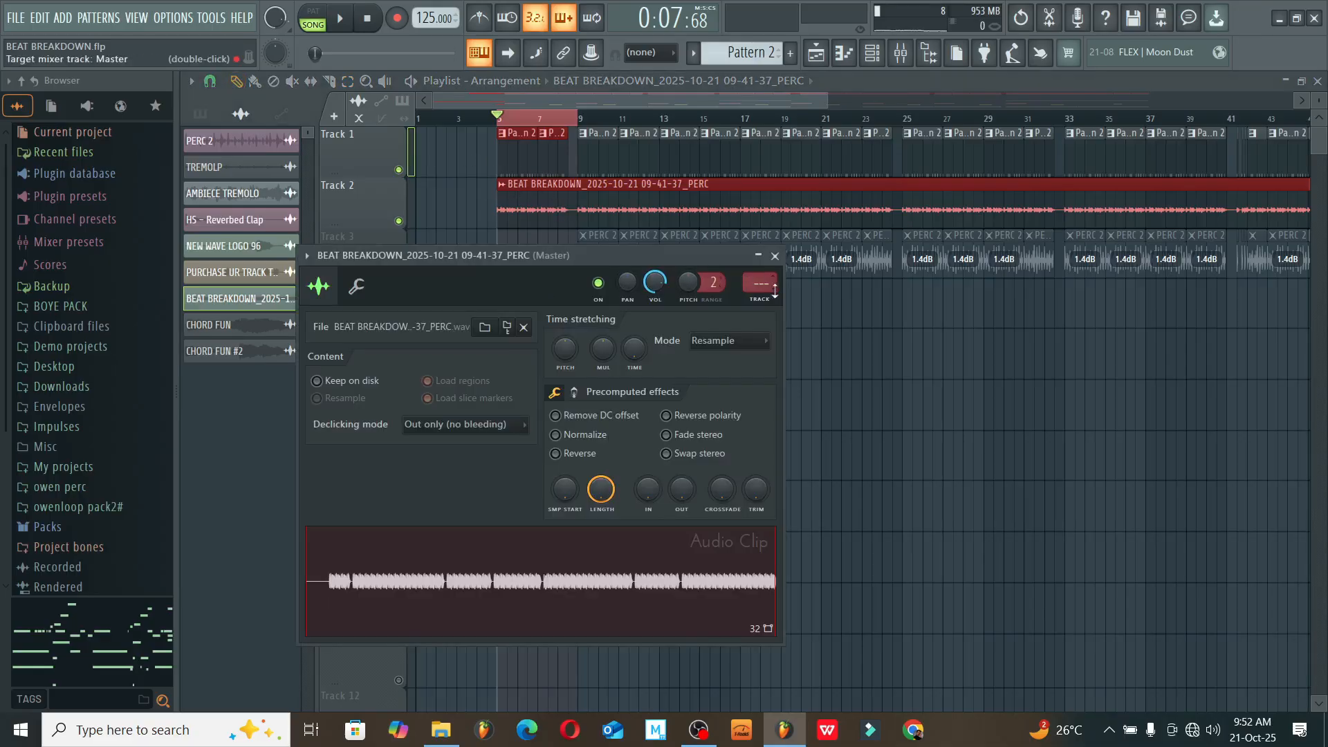
{"action": "left_click", "coordinate": [776, 257]}
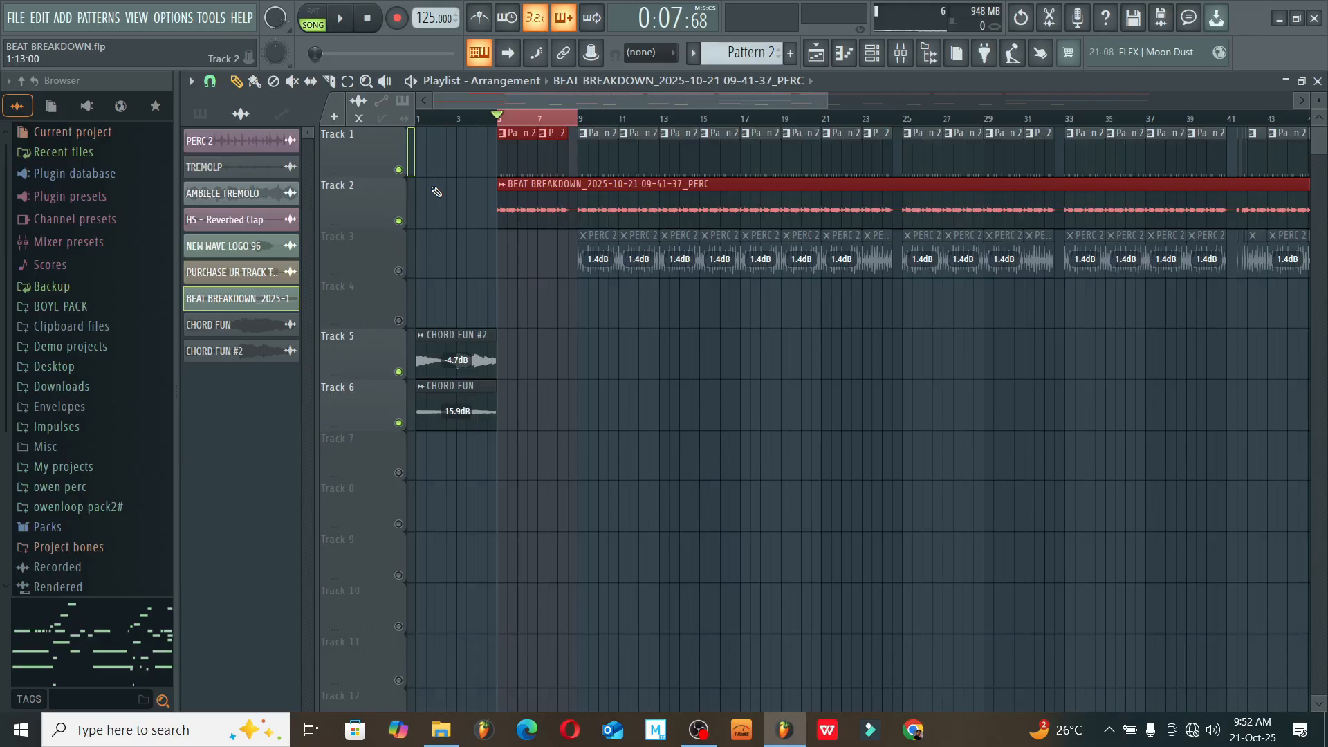
{"action": "key", "text": "space"}
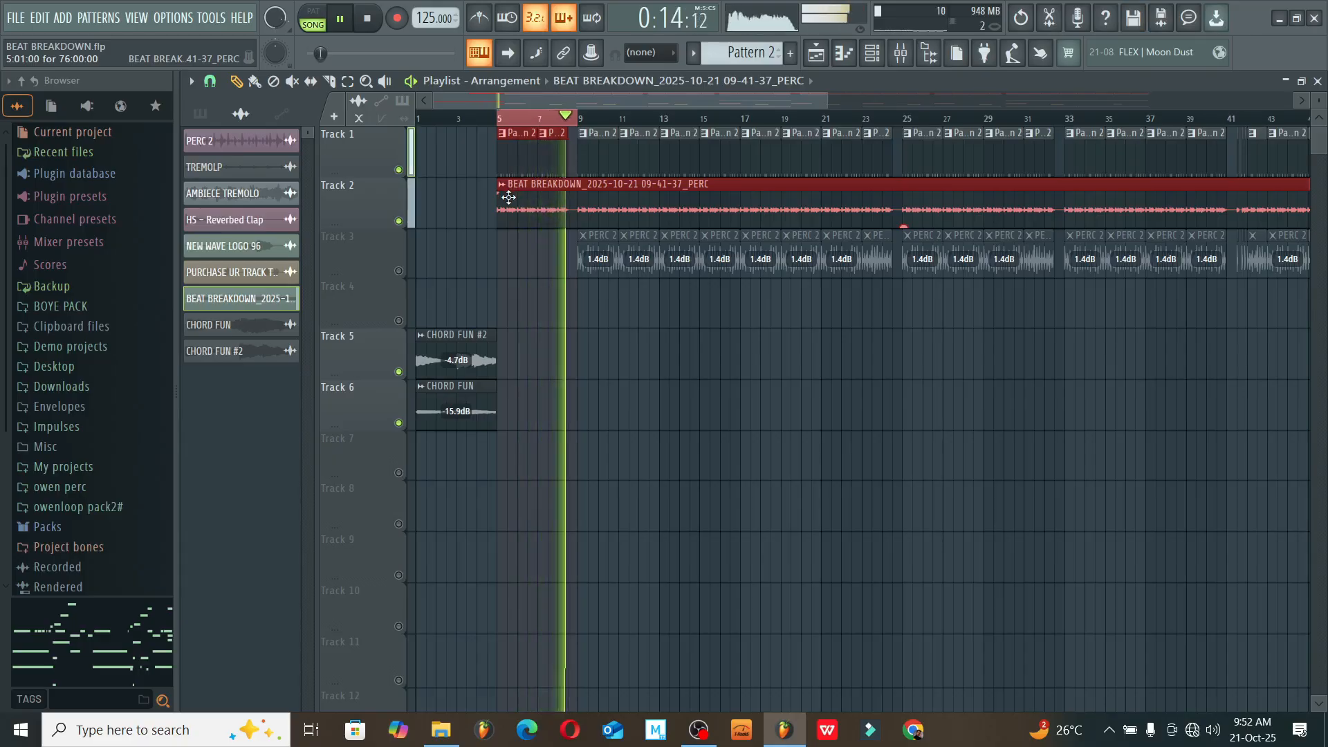
{"action": "key", "text": "space"}
- Clear the time selection, unmute Track 3, and play the song from bar 9
{"action": "left_click", "coordinate": [584, 133]}
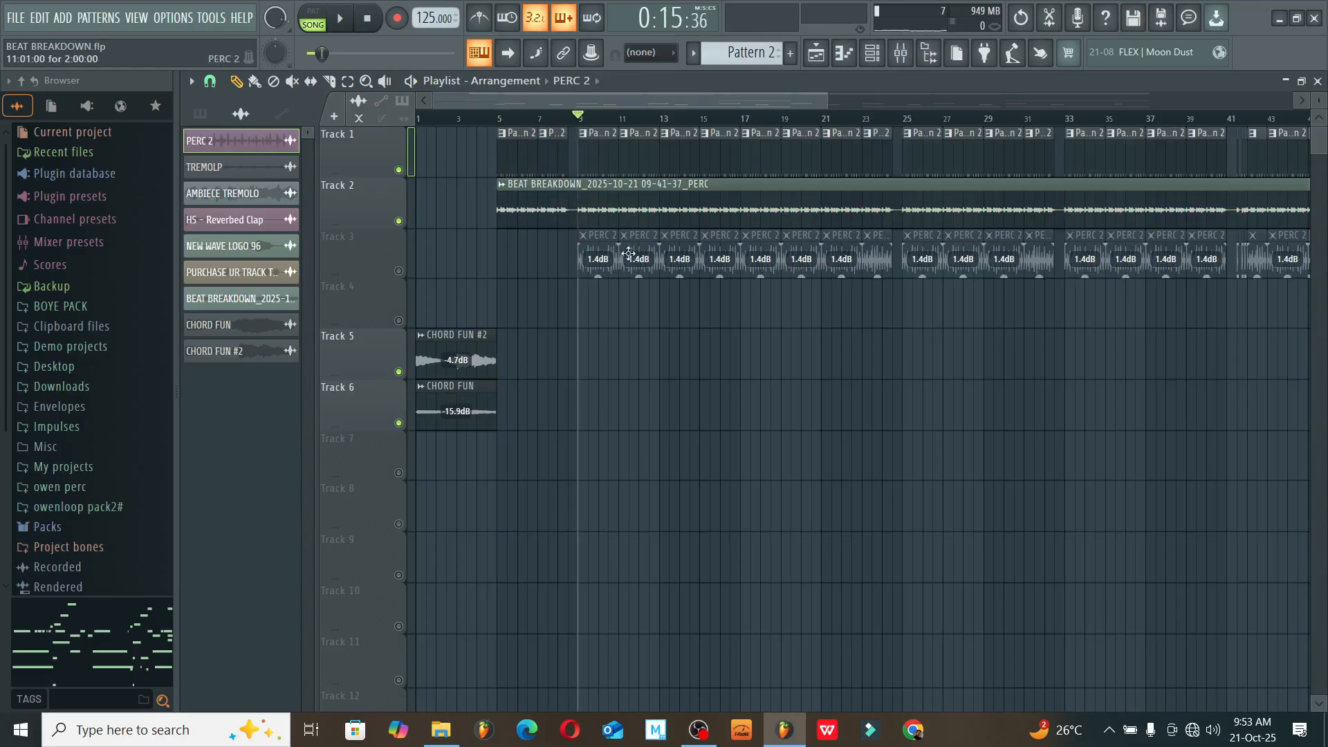
{"action": "left_click", "coordinate": [398, 270]}
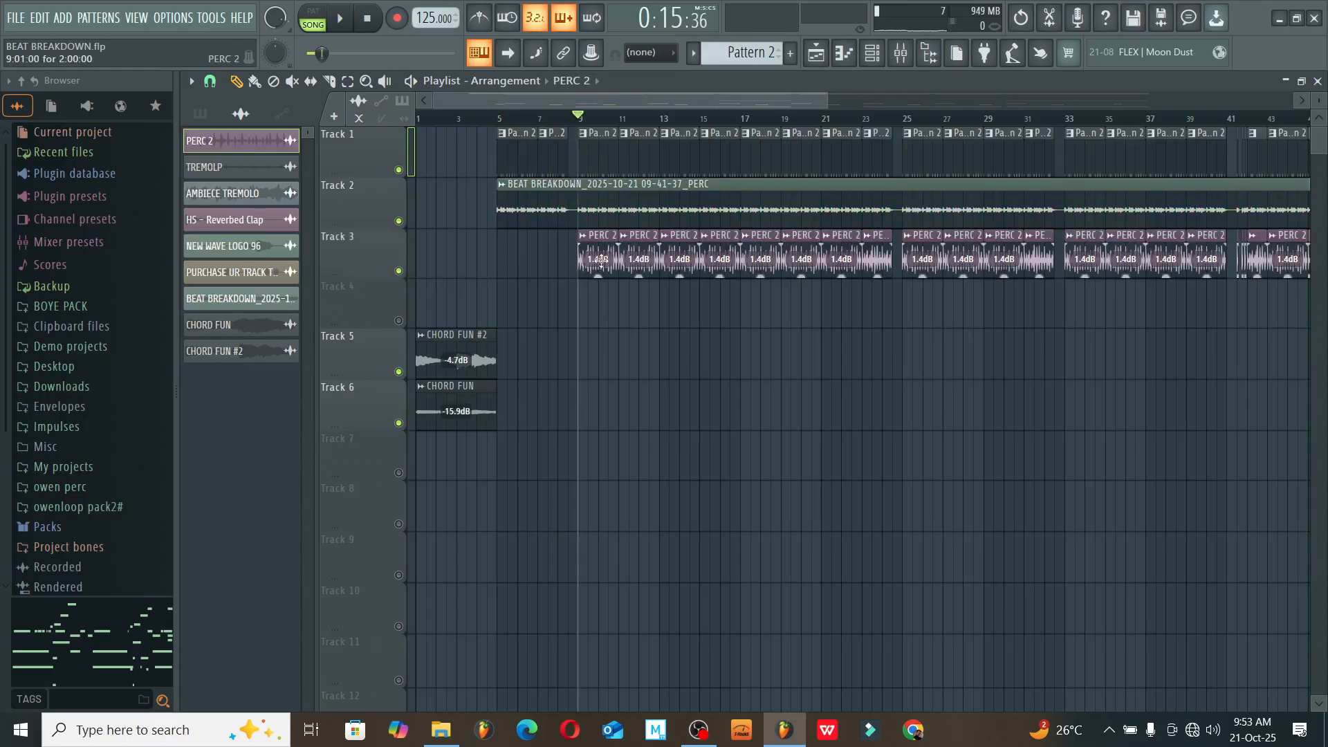
{"action": "key", "text": "space"}
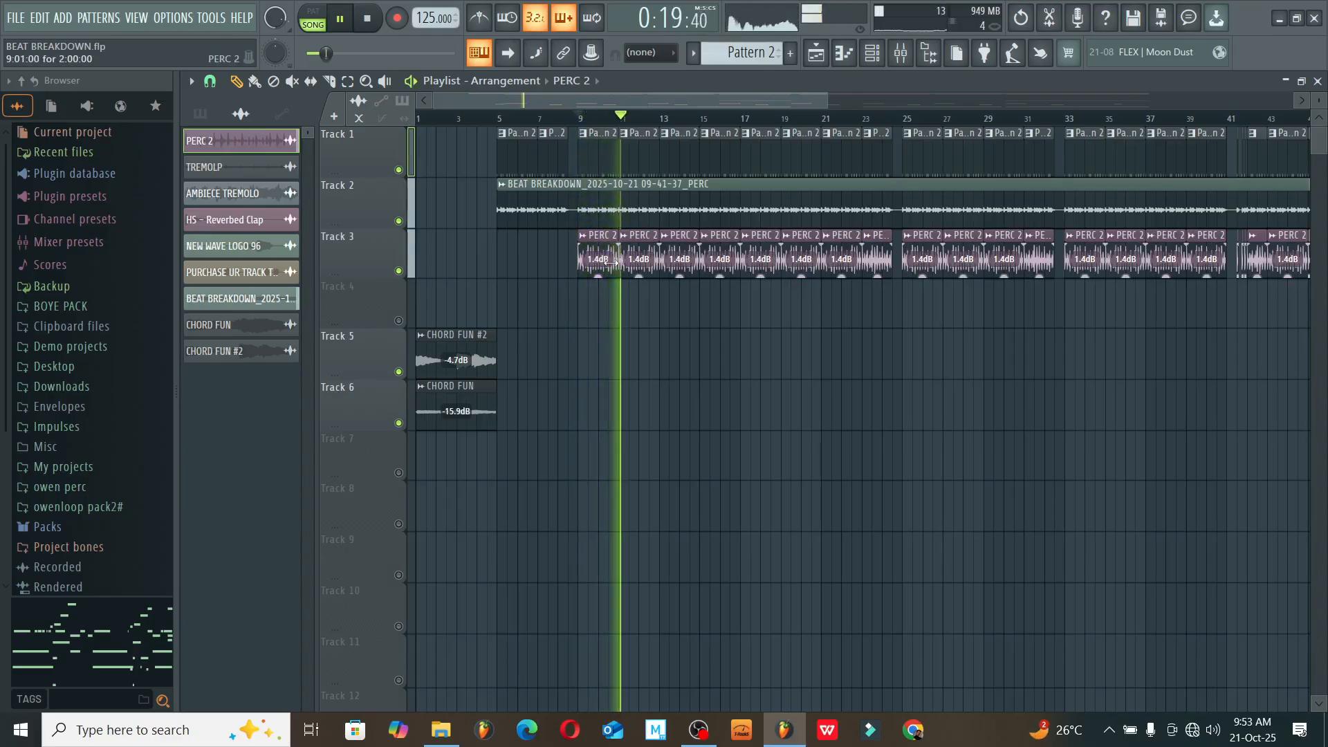
{"action": "key", "text": "space"}
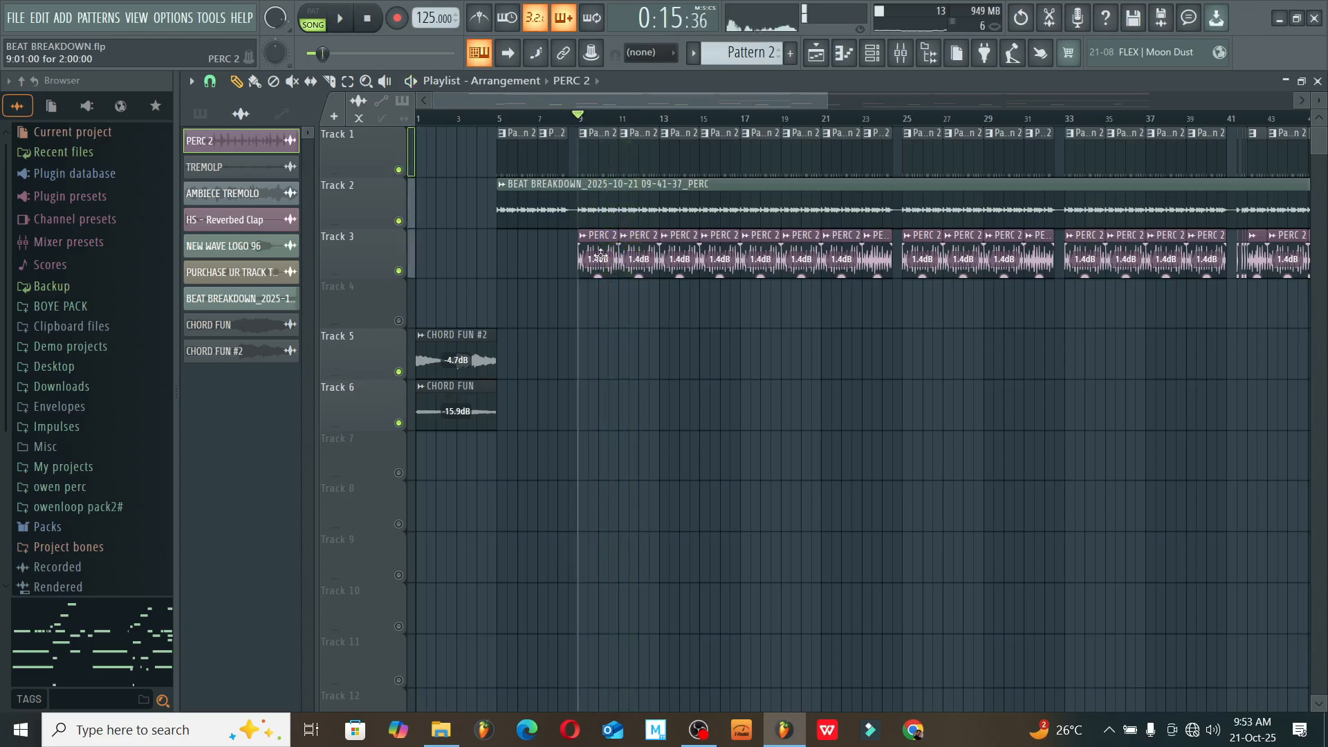
- Audition the sample in the PERC 2 clip's channel settings, close them, and return the song position to the start
{"action": "double_click", "coordinate": [592, 253]}
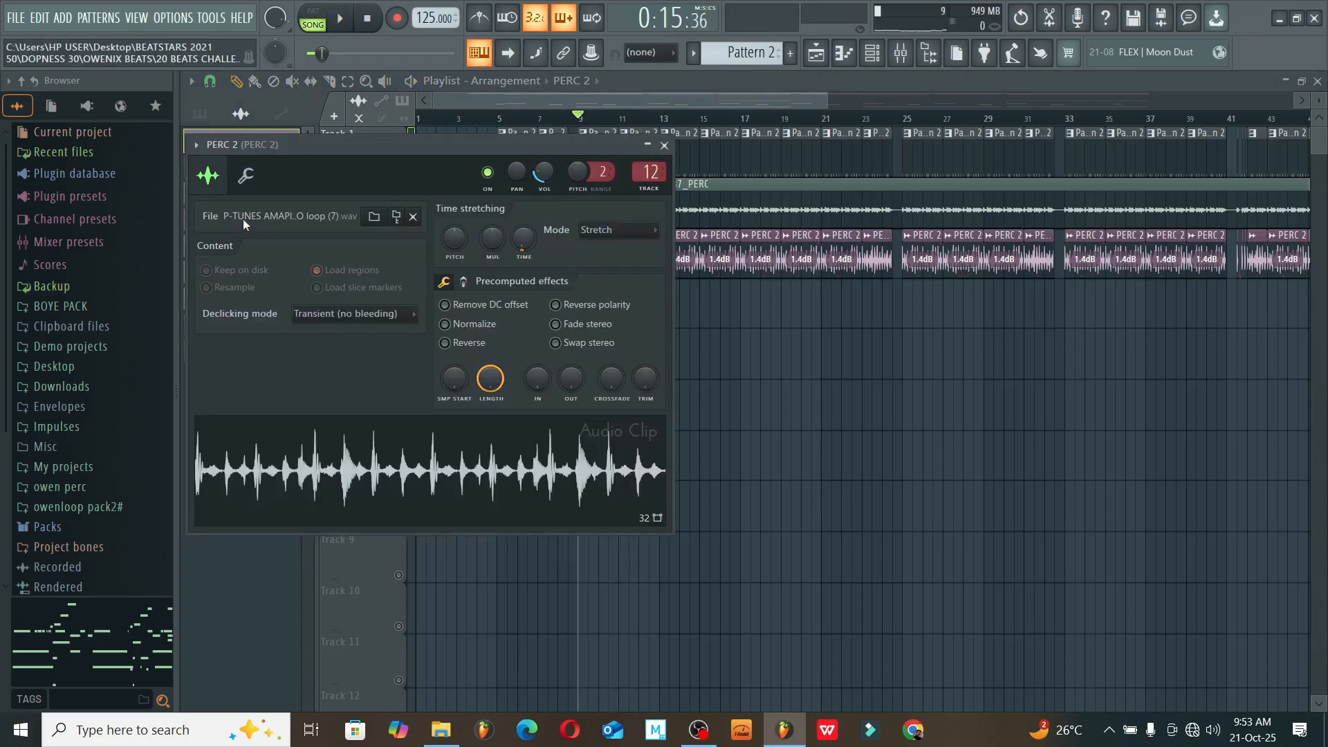
{"action": "left_click", "coordinate": [349, 484]}
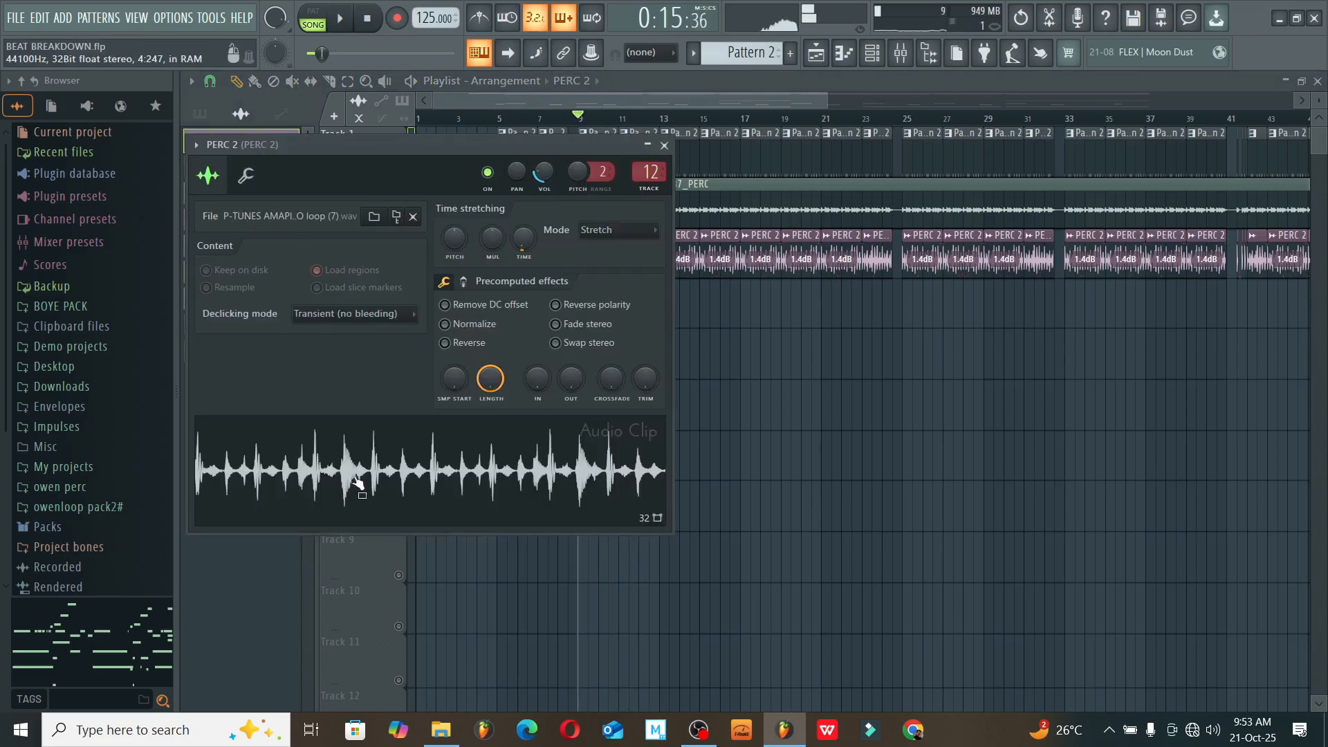
{"action": "left_click", "coordinate": [387, 131]}
{"action": "left_click", "coordinate": [381, 21]}
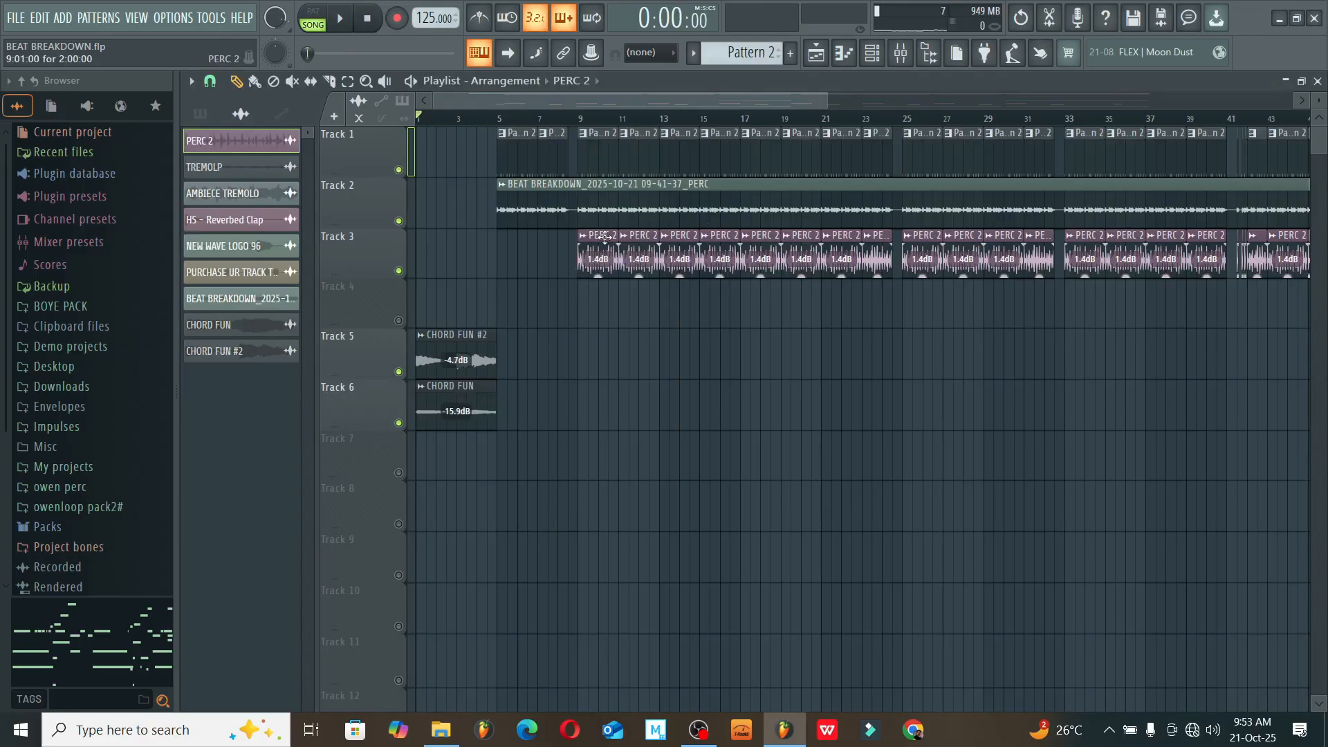
- Cut the low equalizer band of the PERC 2 mixer track to -13.0 at 90 Hz and start song playback
{"action": "left_click", "coordinate": [901, 54]}
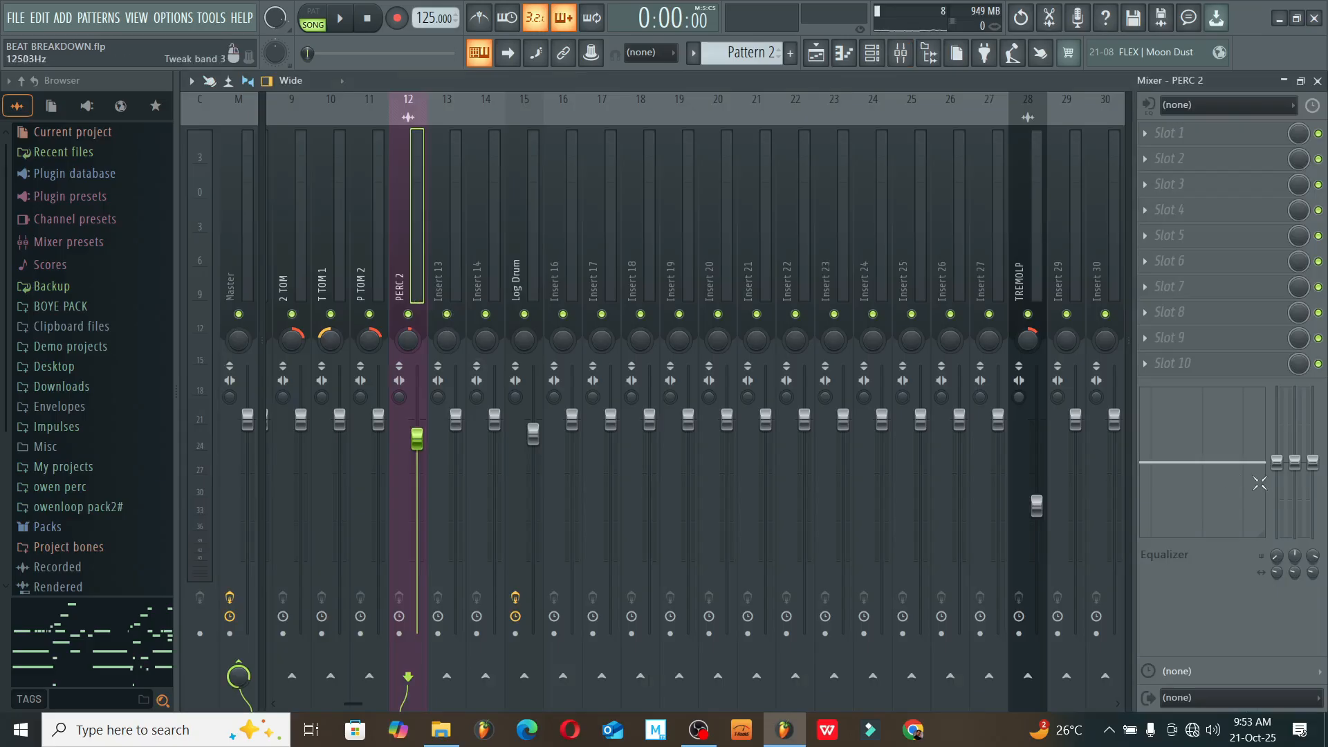
{"action": "left_click_drag", "start_coordinate": [1277, 462], "coordinate": [1277, 509]}
{"action": "key", "text": "space"}
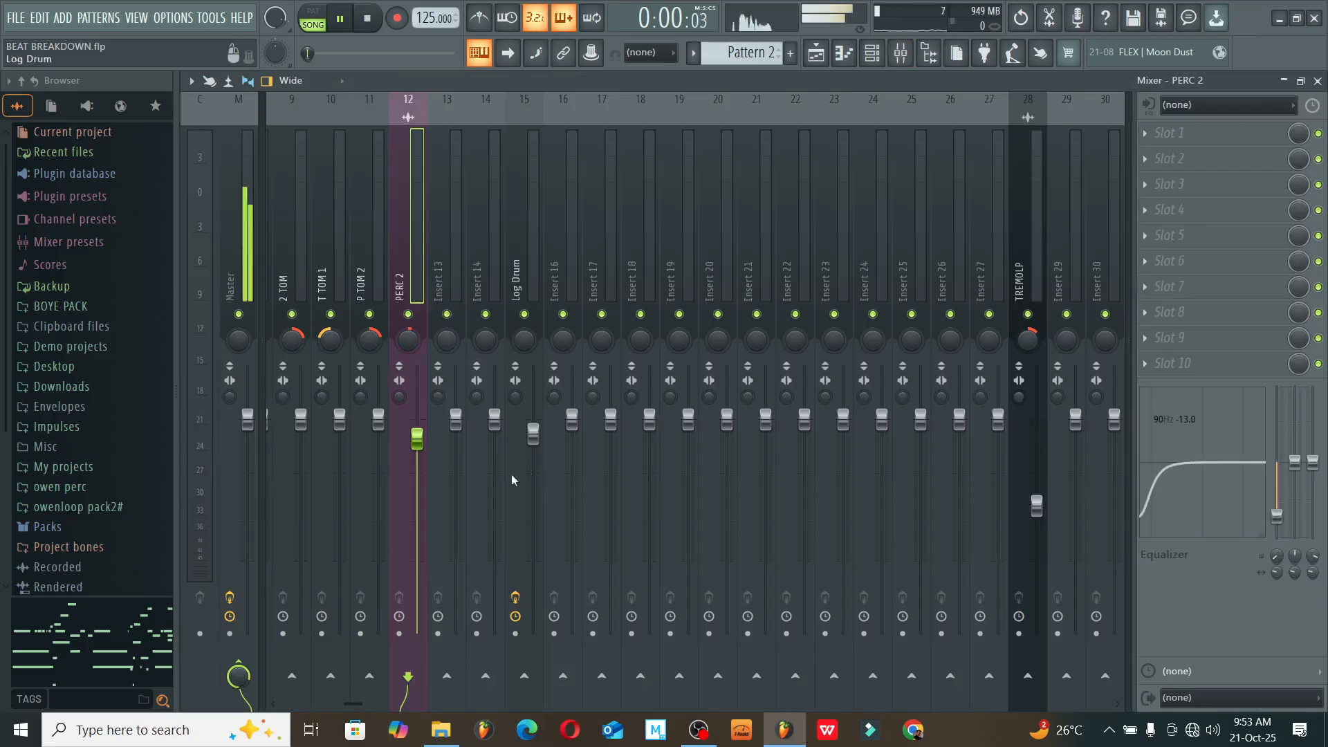
- Place five more CHORD FUN #2 clips back to back on Track 5 from bar 5 up to bar 25, and stop playback
{"action": "left_click", "coordinate": [816, 54]}
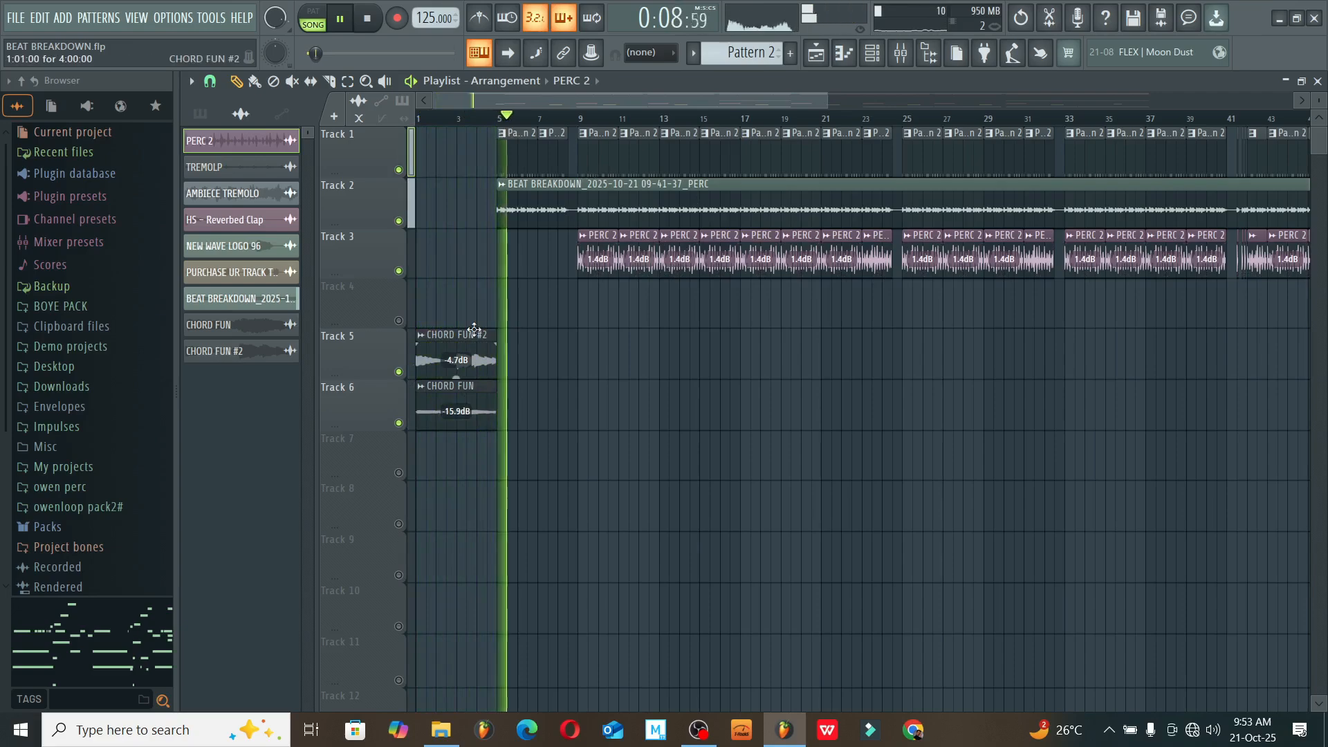
{"action": "left_click", "coordinate": [458, 356]}
{"action": "left_click", "coordinate": [500, 356]}
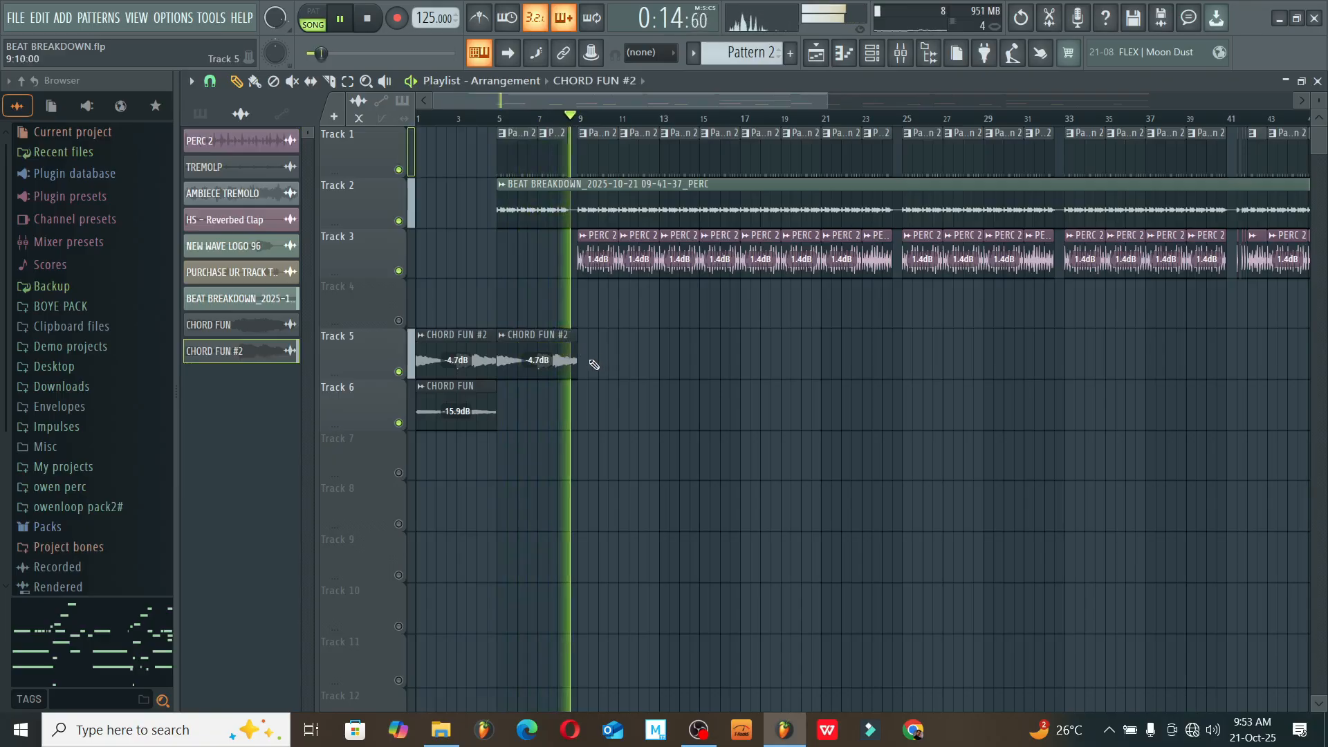
{"action": "left_click", "coordinate": [598, 364]}
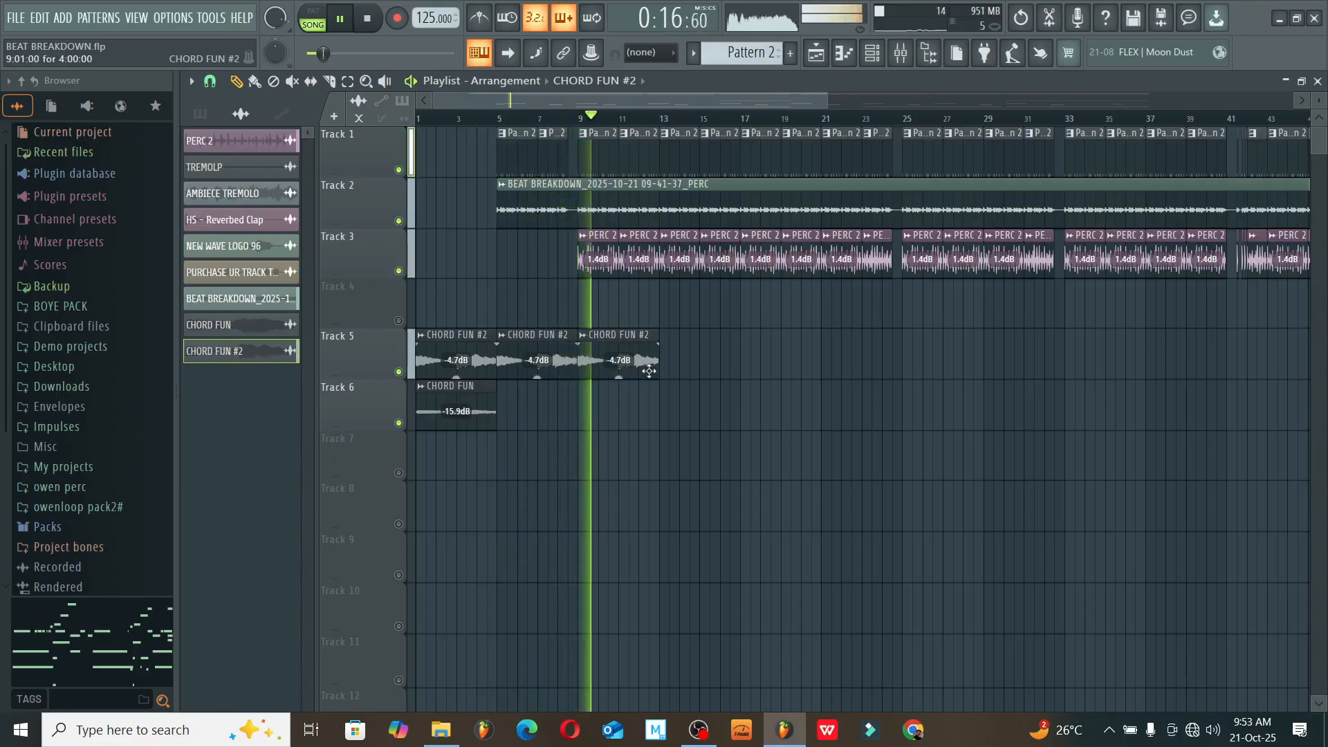
{"action": "left_click", "coordinate": [681, 356]}
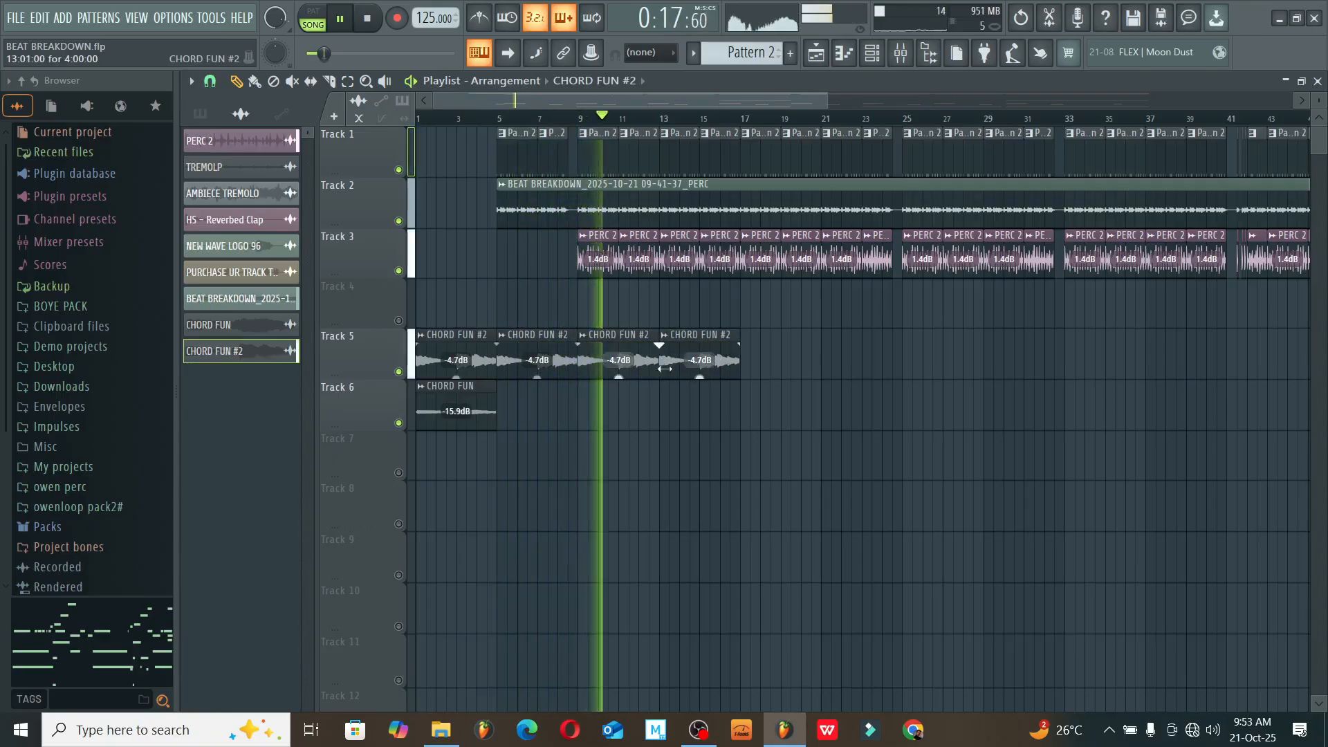
{"action": "left_click", "coordinate": [753, 360]}
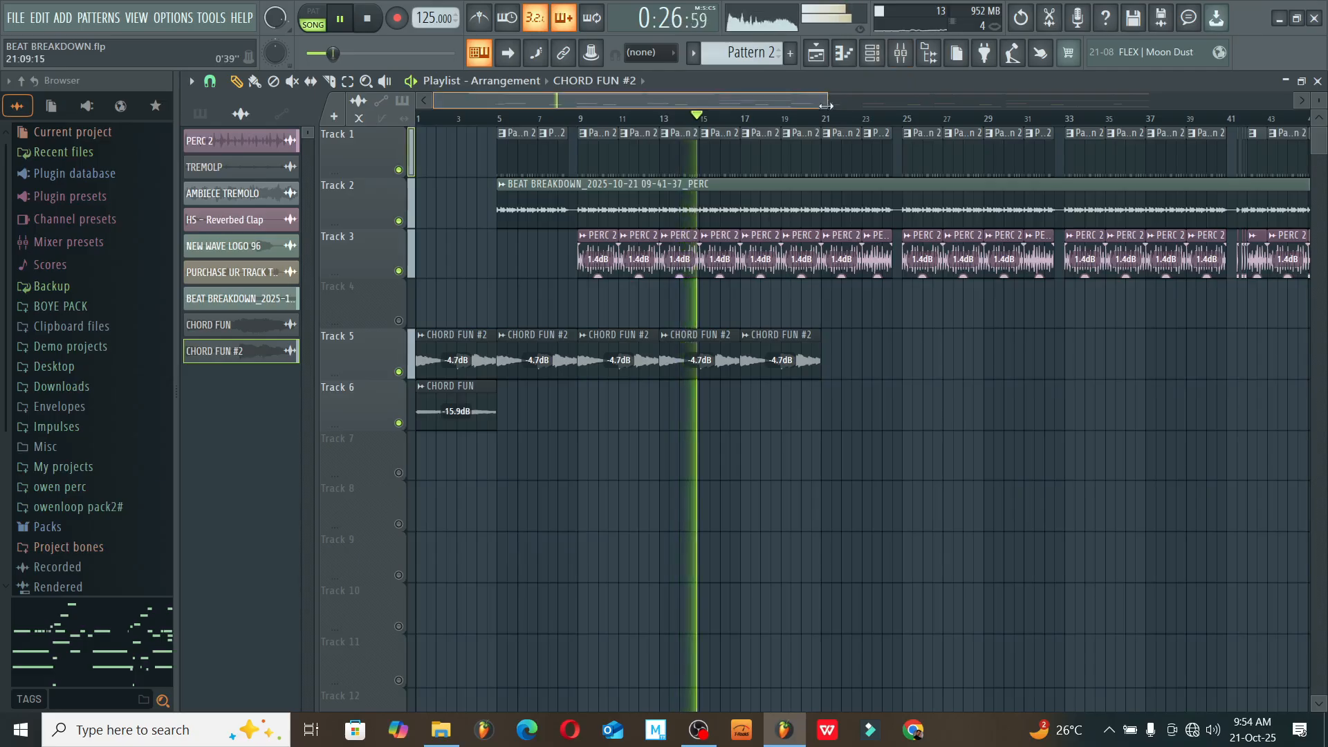
{"action": "left_click_drag", "start_coordinate": [828, 101], "coordinate": [966, 92]}
{"action": "left_click", "coordinate": [726, 372]}
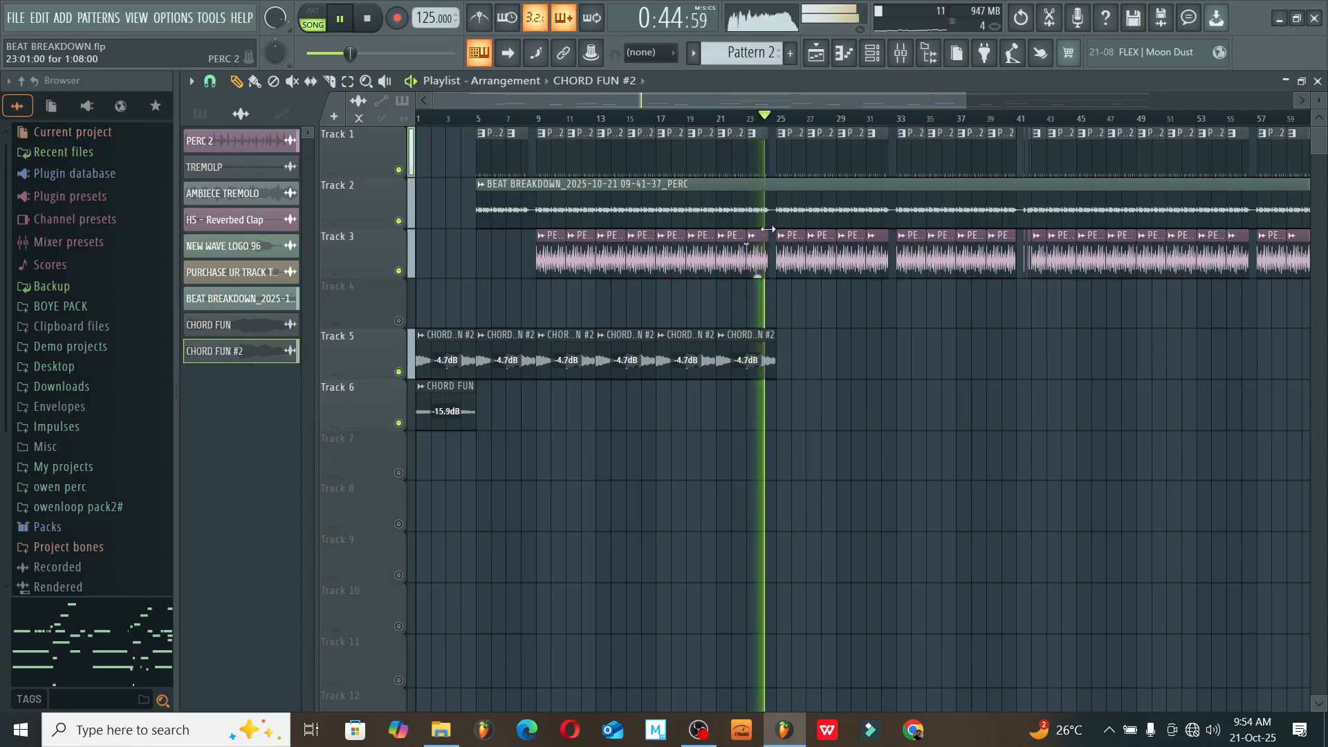
{"action": "key", "text": "space"}
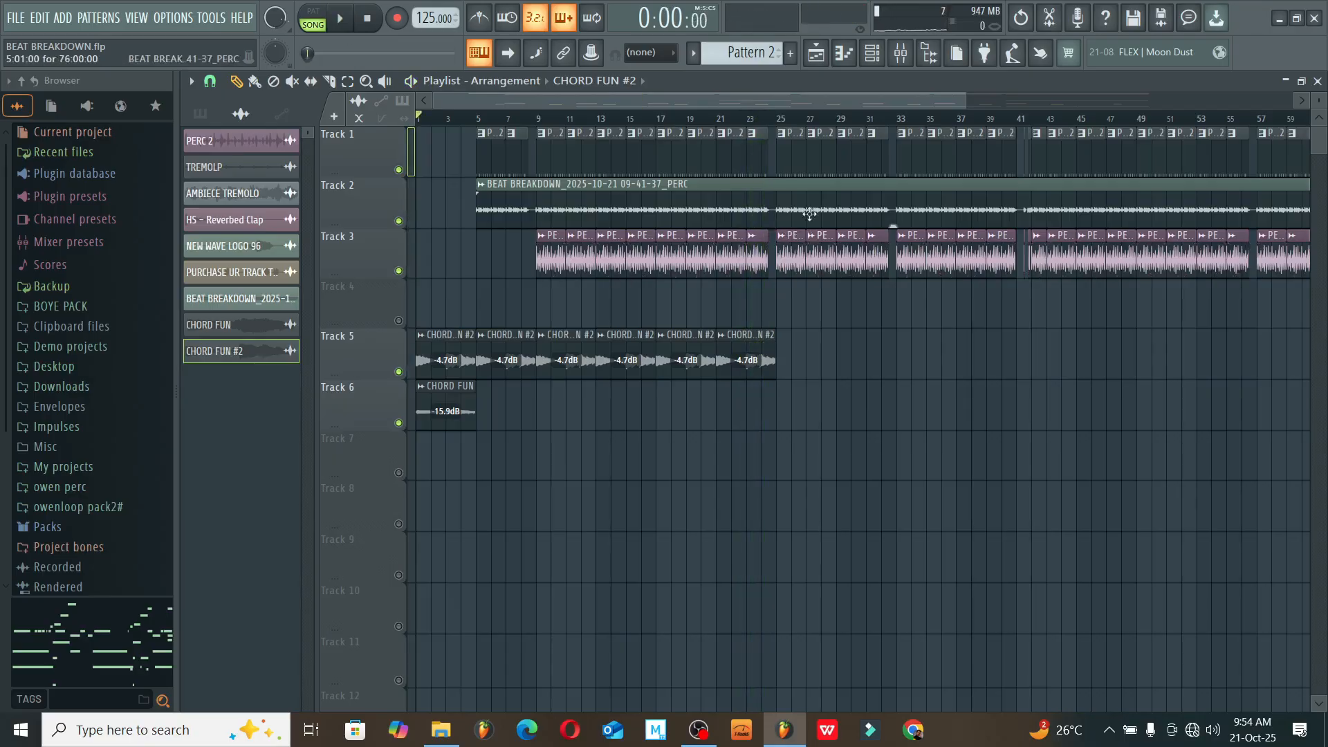
- Examine the effect slots and equalizer settings of the KEEK and PERC tracks in the mixer
{"action": "left_click", "coordinate": [899, 55]}
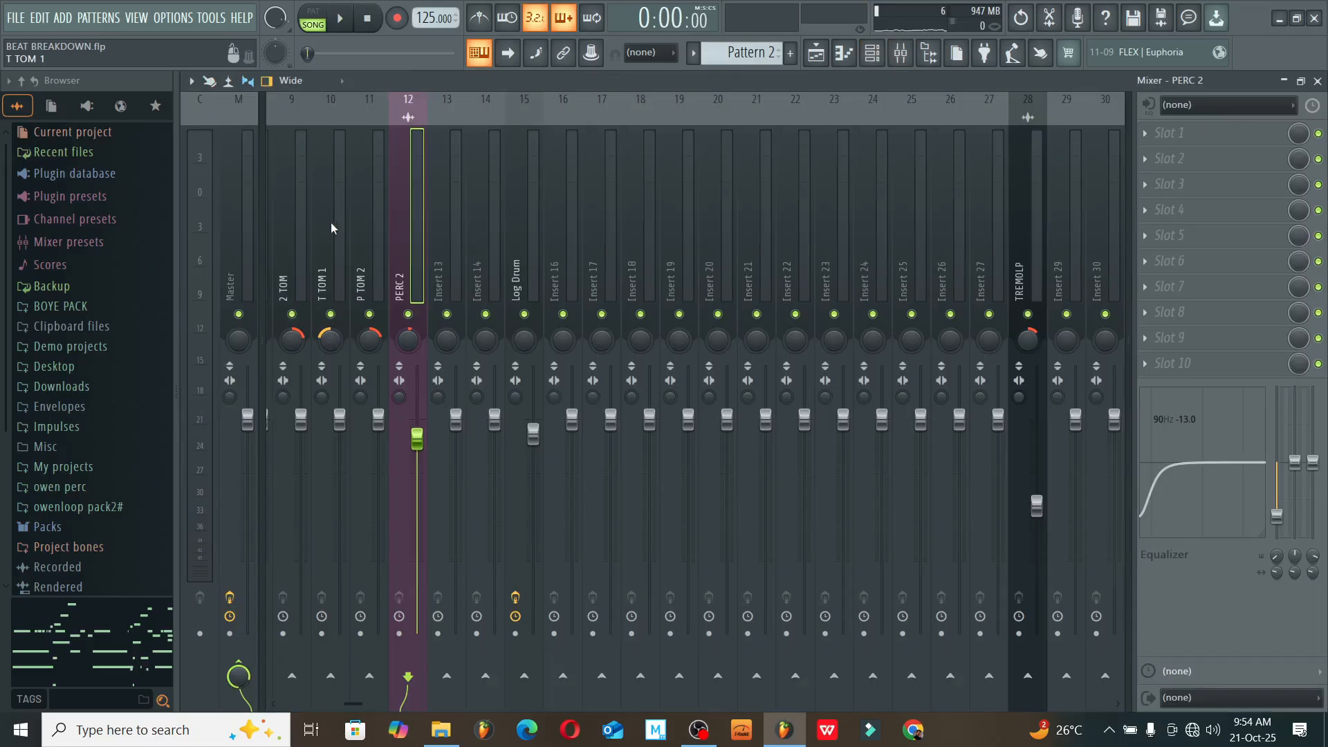
{"action": "scroll", "coordinate": [339, 225], "scroll_direction": "up", "scroll_amount": 3}
{"action": "scroll", "coordinate": [363, 234], "scroll_direction": "down", "scroll_amount": 2}
{"action": "scroll", "coordinate": [366, 234], "scroll_direction": "up", "scroll_amount": 2}
{"action": "left_click", "coordinate": [370, 258]}
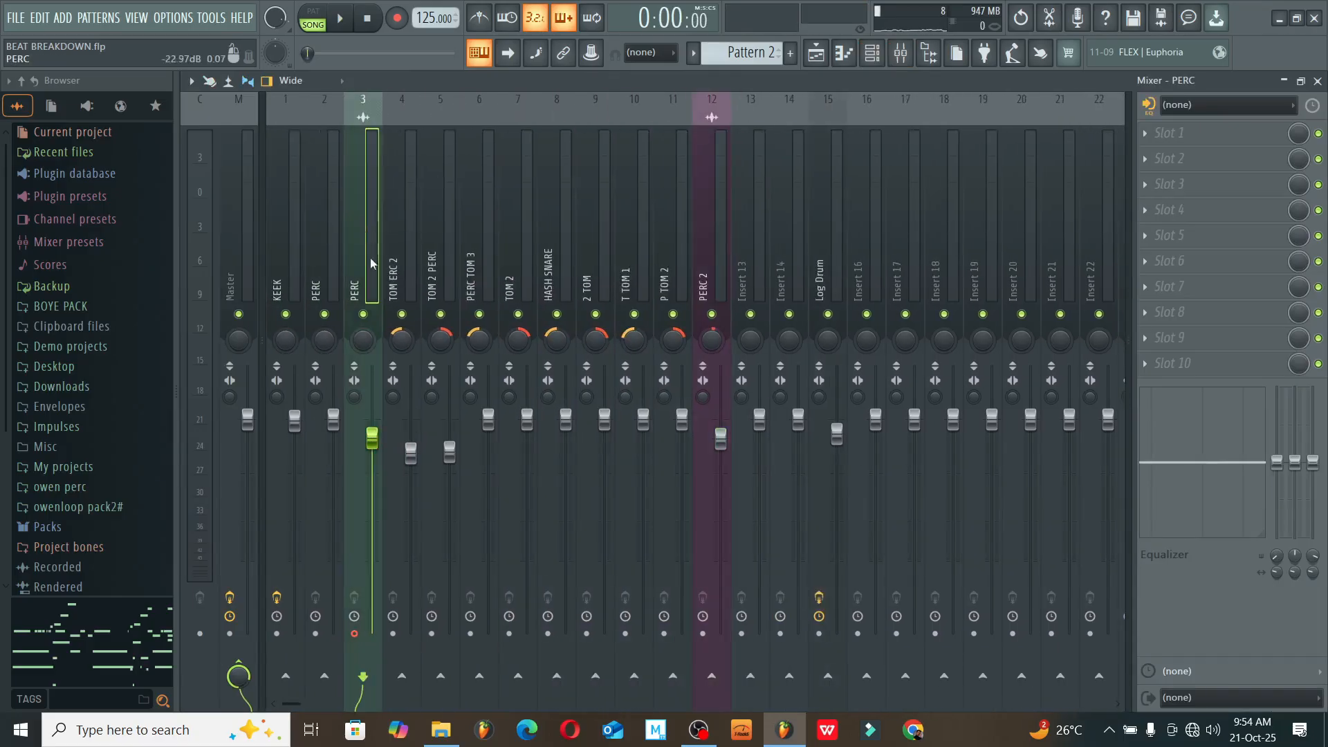
{"action": "left_click", "coordinate": [326, 211]}
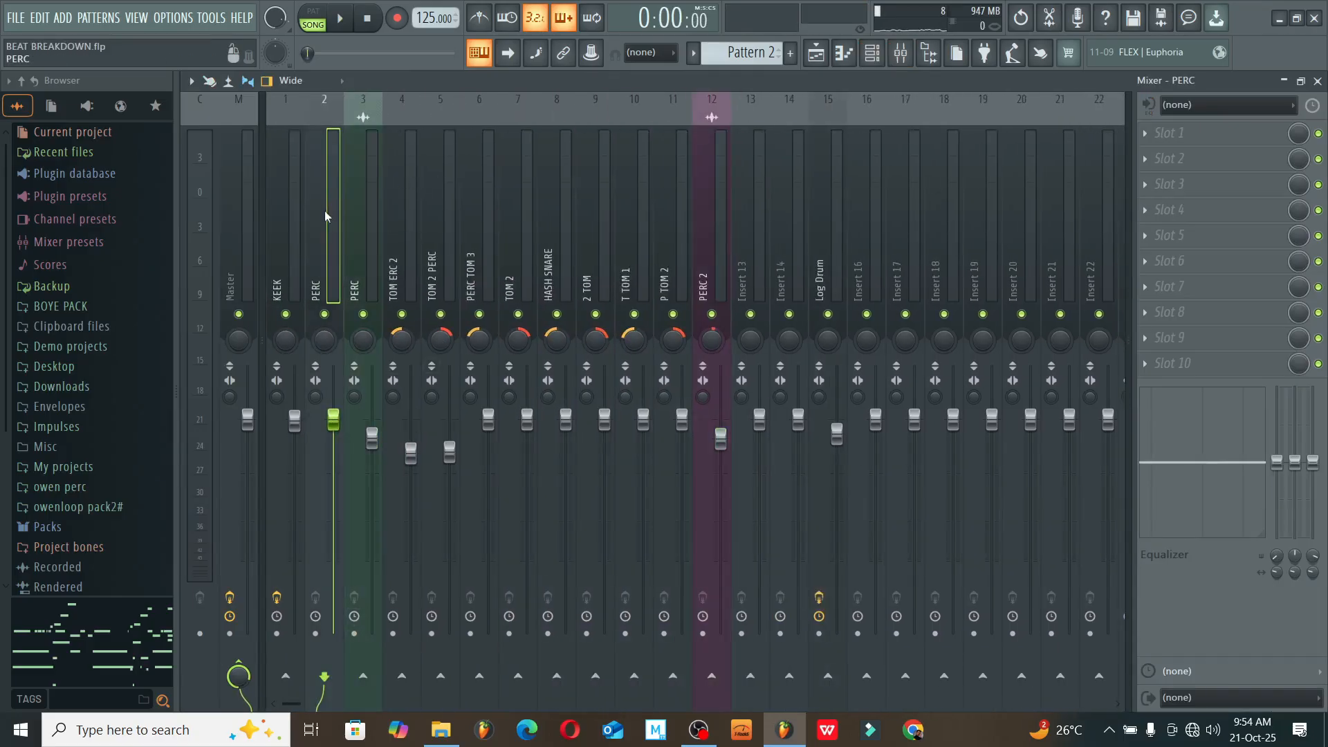
{"action": "left_click", "coordinate": [285, 236]}
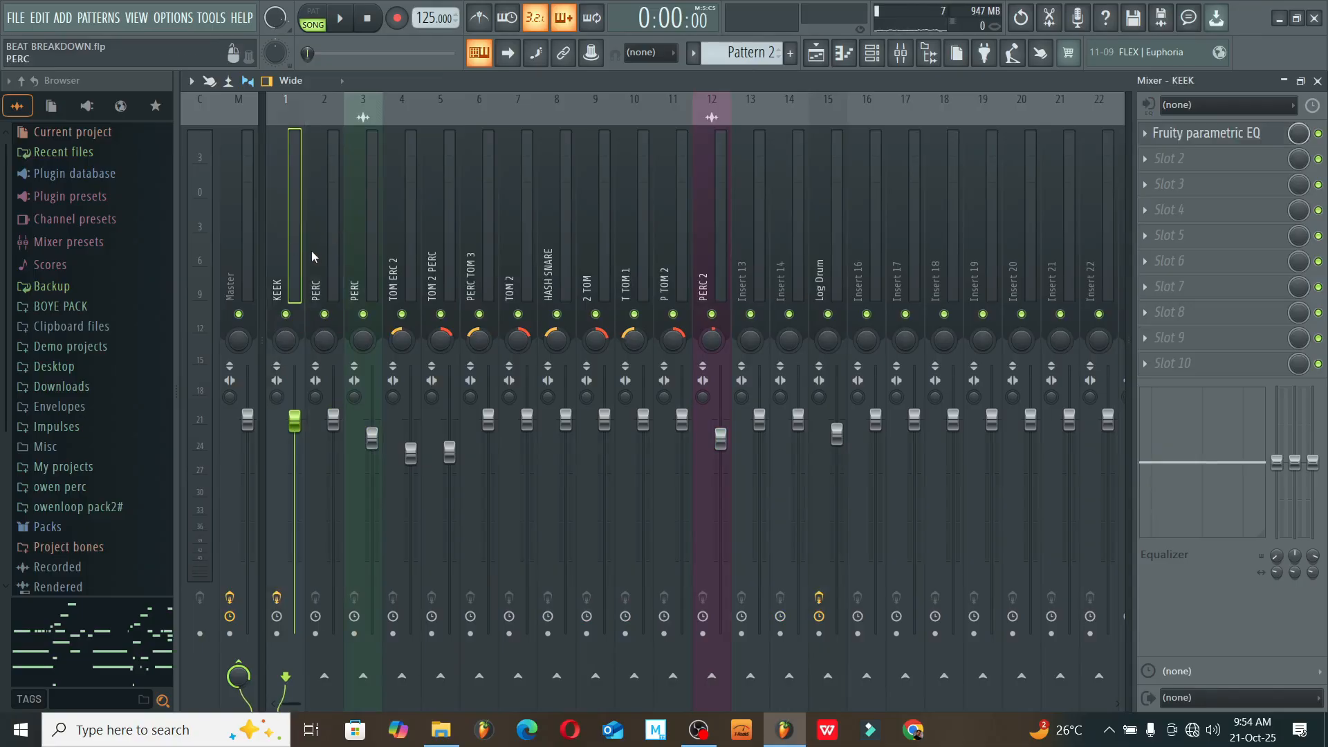
{"action": "left_click", "coordinate": [318, 258]}
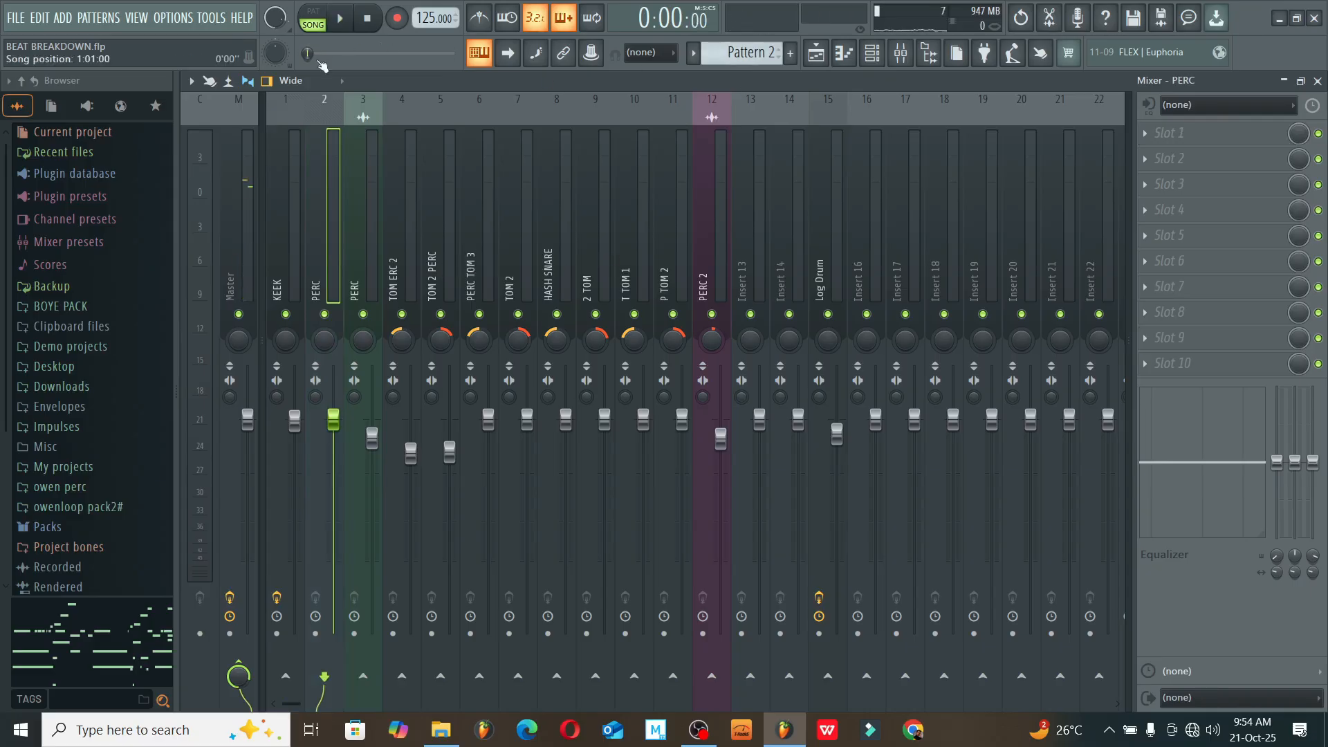
- Play the song from two different positions while checking the drum tracks' levels in the mixer
{"action": "key", "text": "space"}
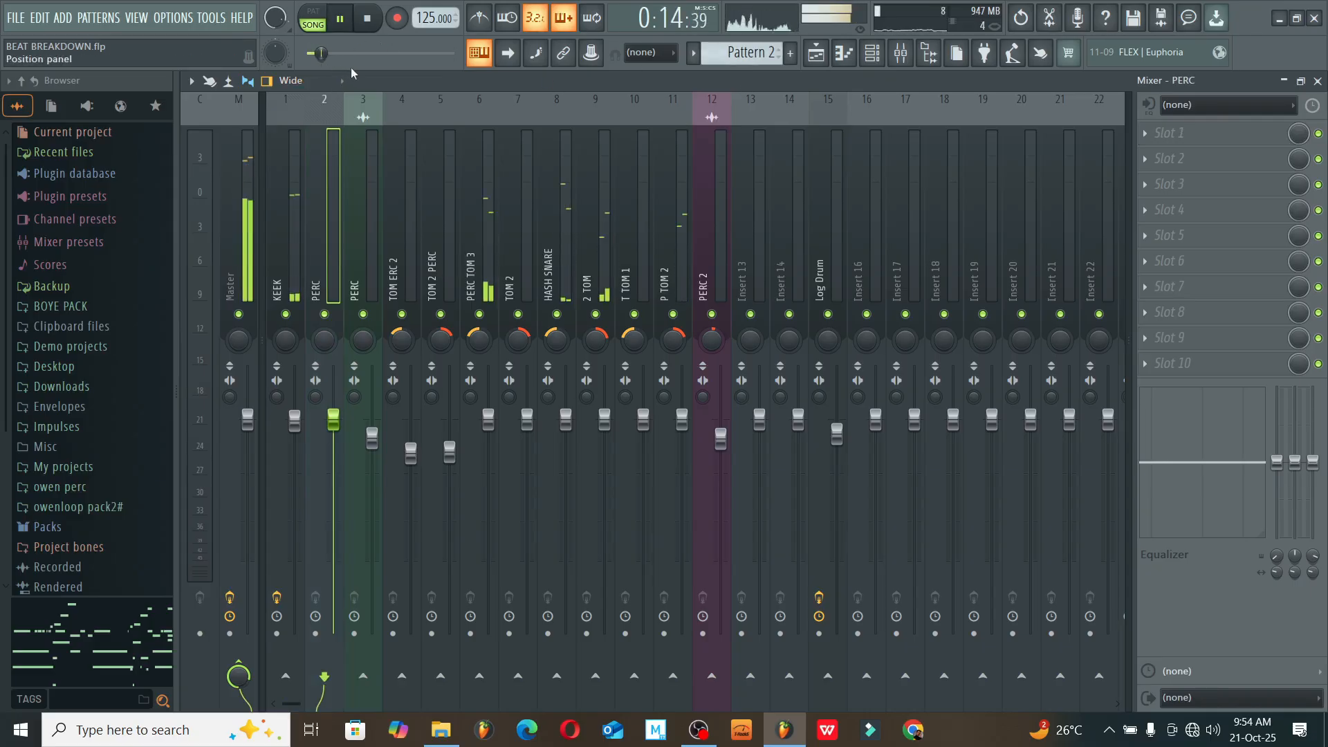
{"action": "key", "text": "space"}
{"action": "key", "text": "space"}
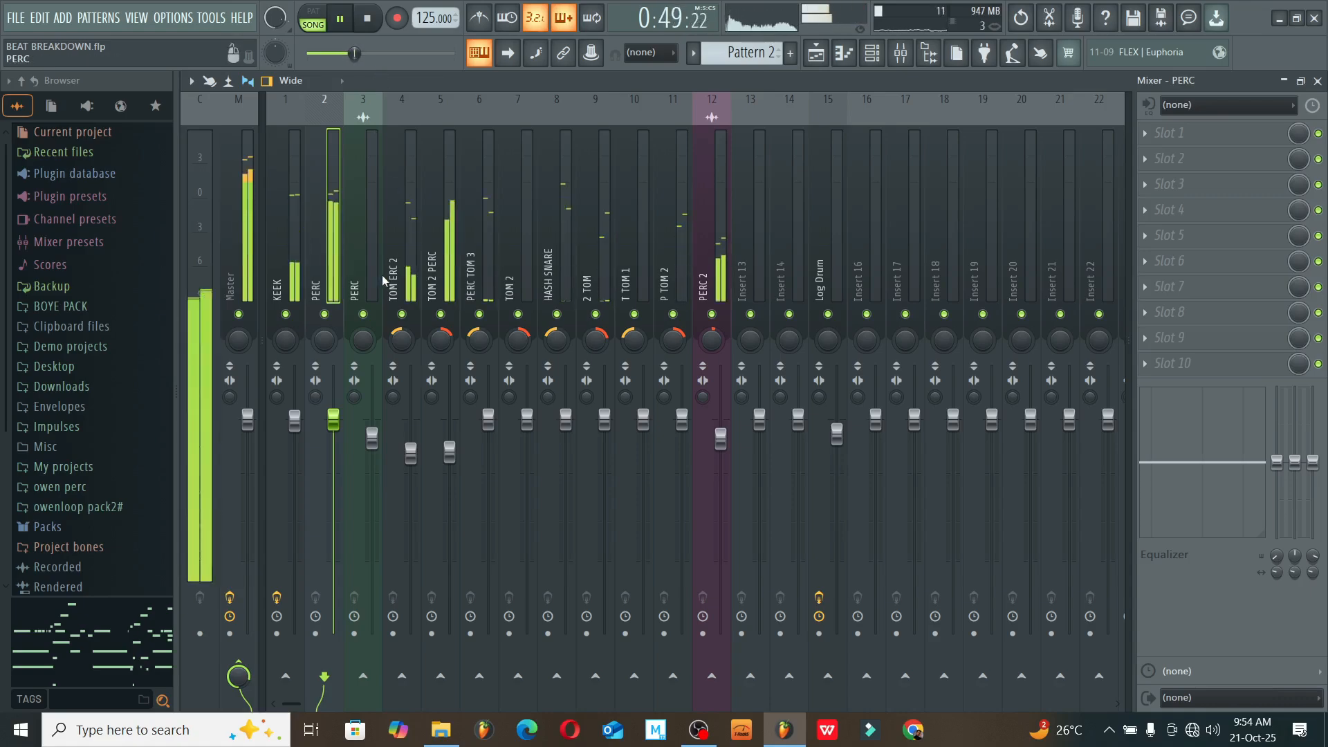
- Stop playback, route the mixer tracks from PERC through PERC 2 only to Insert 16, and lower Insert 16's volume to about 76%
{"action": "key", "text": "space"}
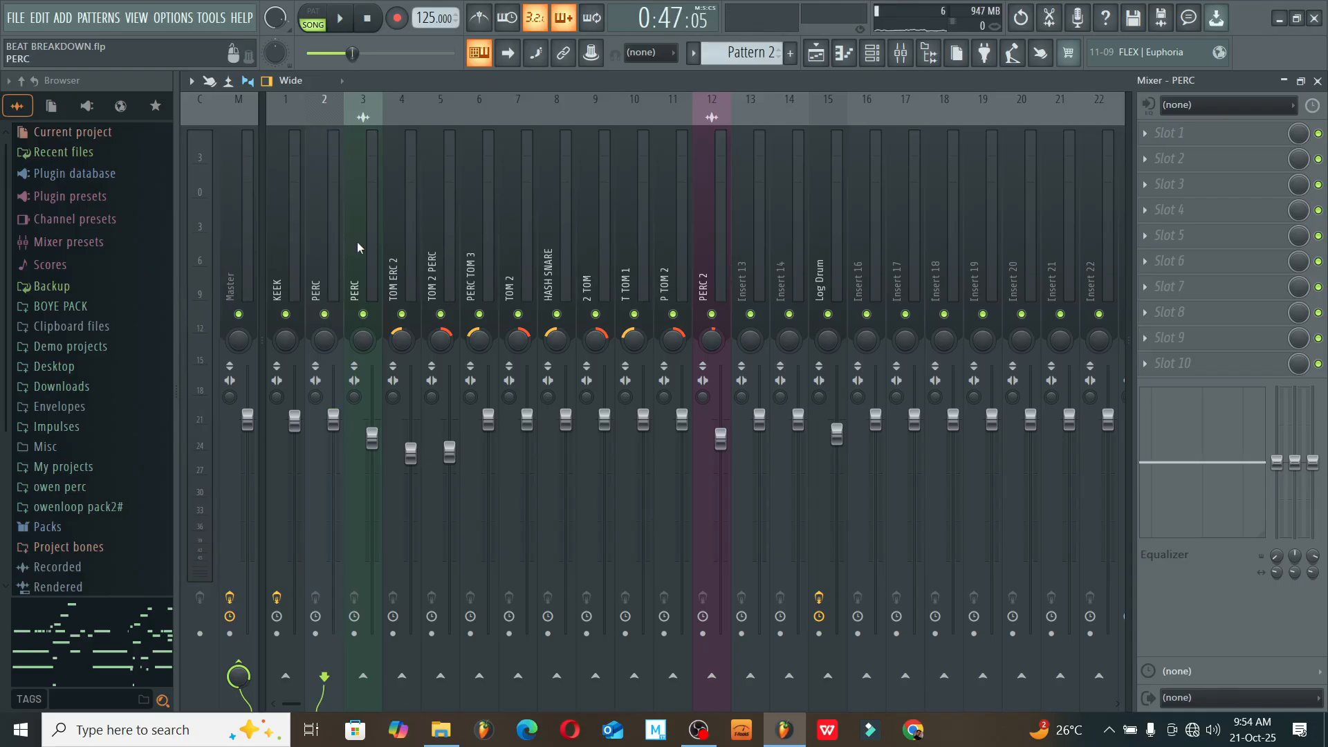
{"action": "left_click_drag", "start_coordinate": [346, 254], "coordinate": [707, 255]}
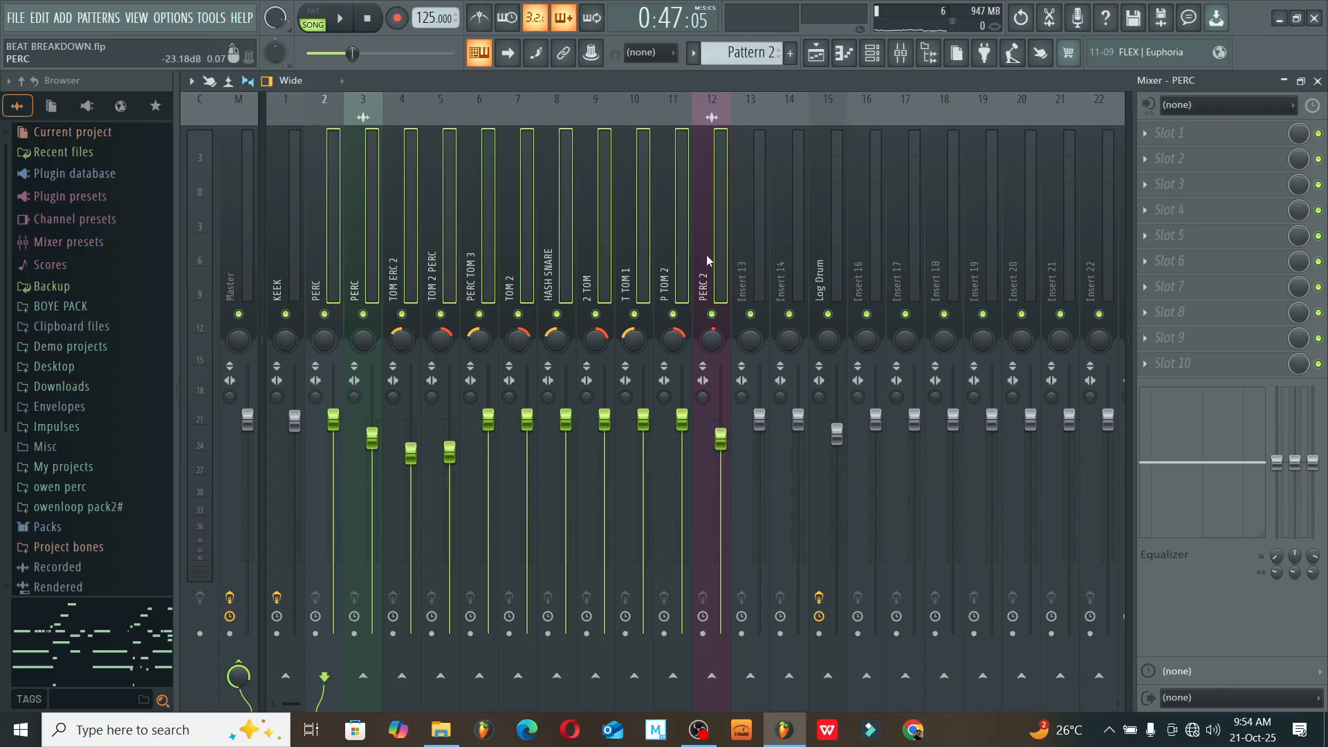
{"action": "right_click", "coordinate": [867, 675]}
{"action": "left_click", "coordinate": [937, 654]}
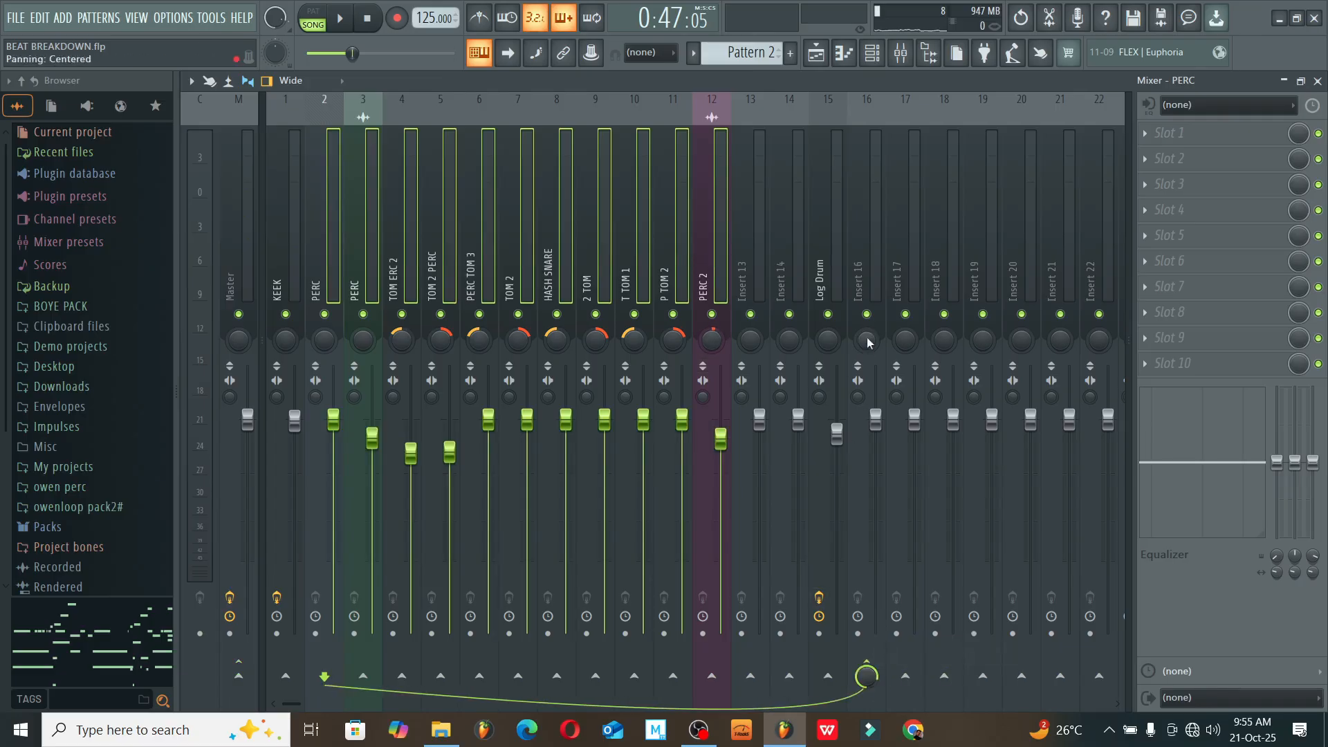
{"action": "left_click_drag", "start_coordinate": [877, 419], "coordinate": [875, 470]}
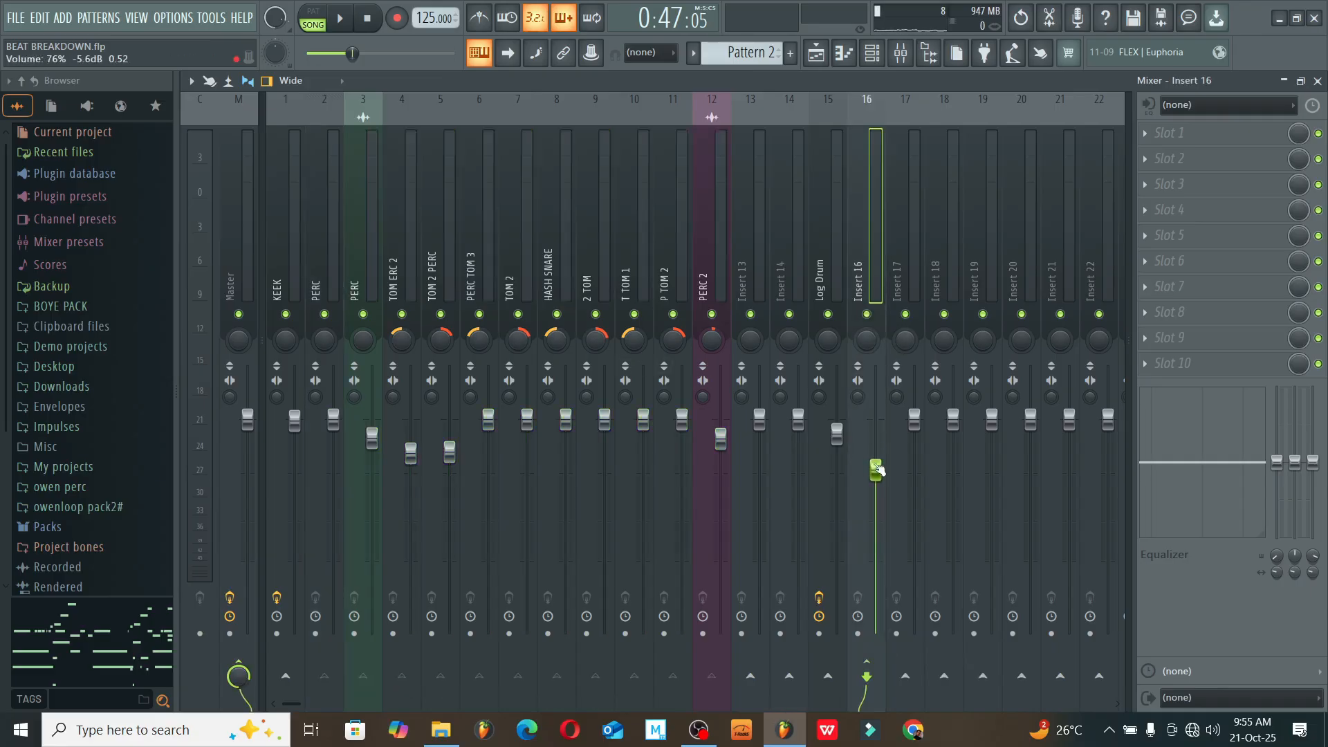
- Rename Insert 16 to DRUM BUS and load Fruity Delay 2 in its first effect slot
{"action": "right_click", "coordinate": [858, 181]}
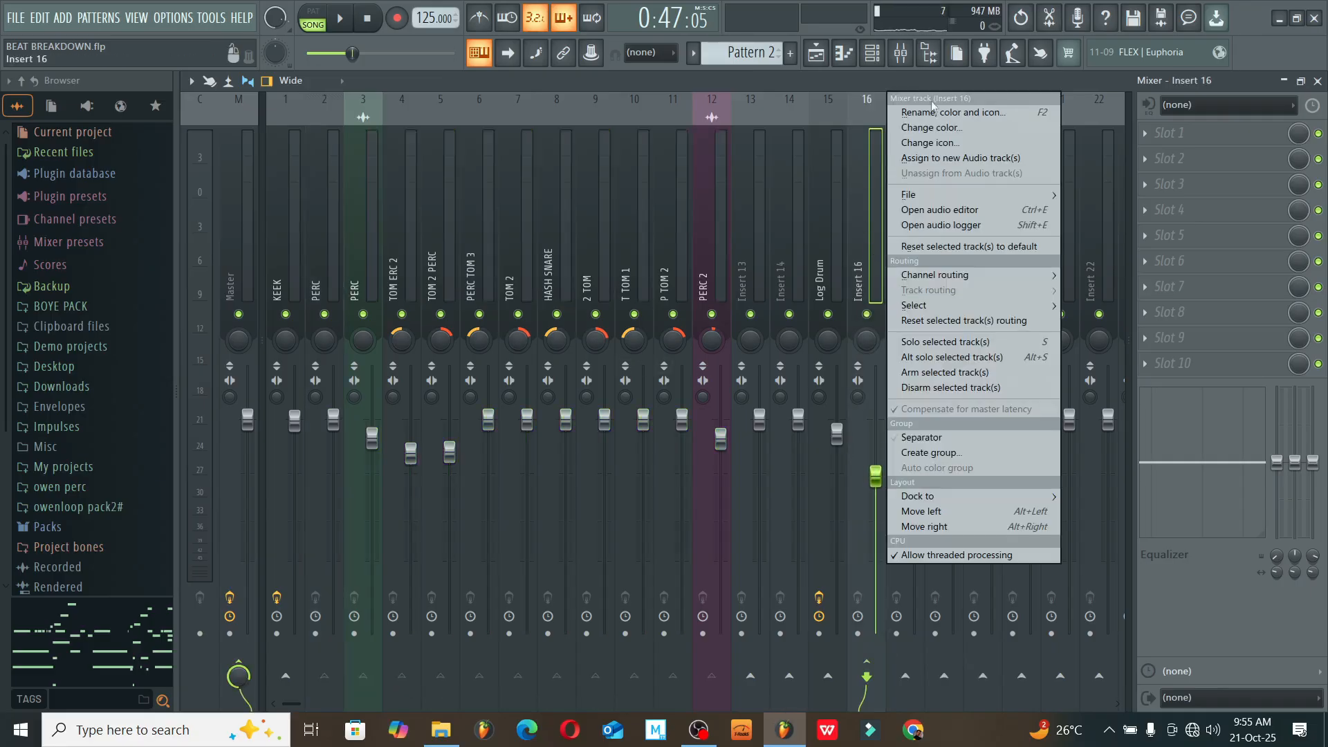
{"action": "left_click", "coordinate": [938, 113]}
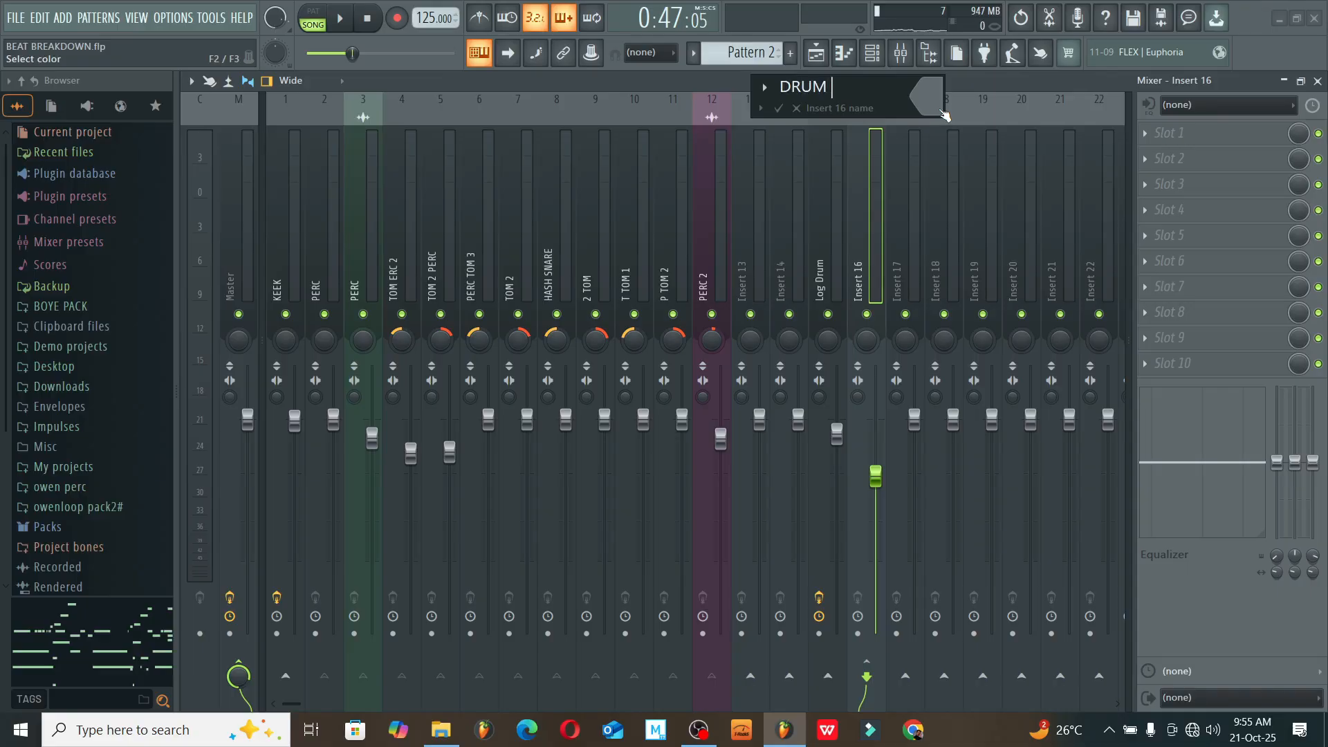
{"action": "type", "text": "DRUM BUS"}
{"action": "key", "text": "Return"}
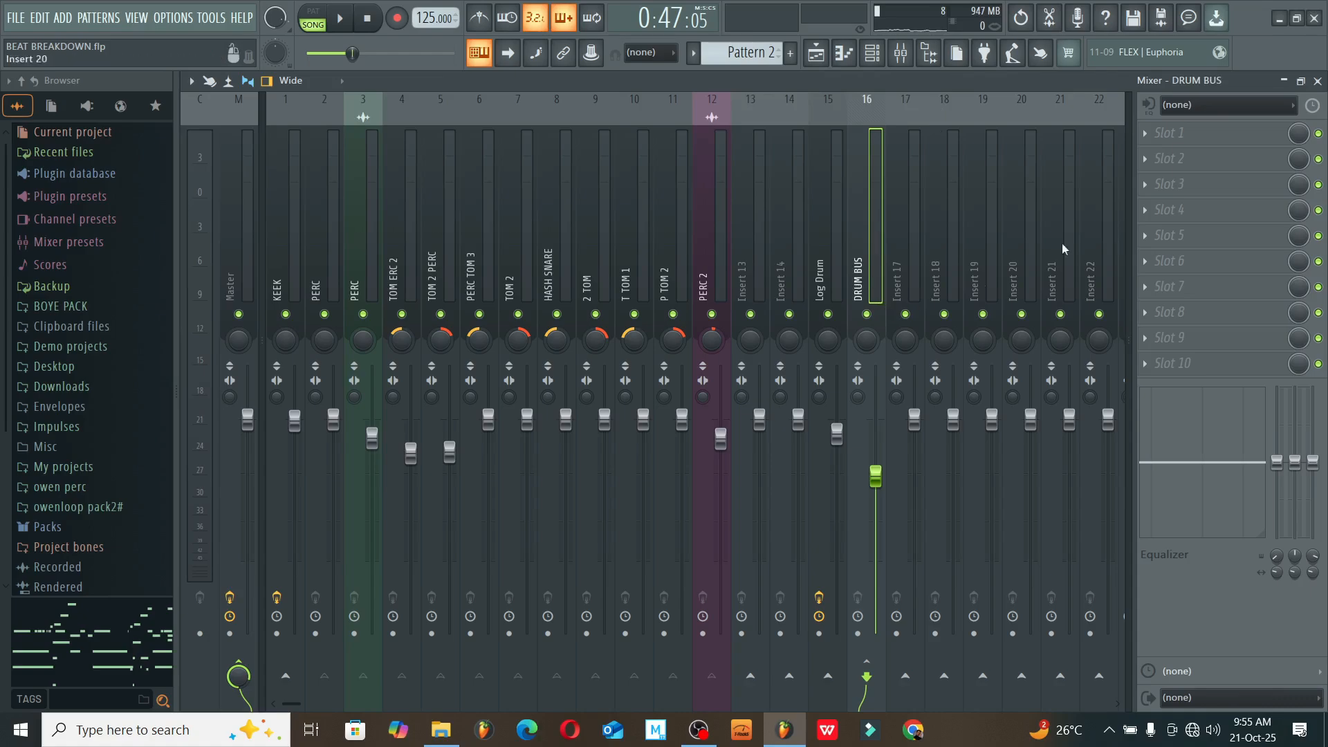
{"action": "left_click", "coordinate": [1183, 140]}
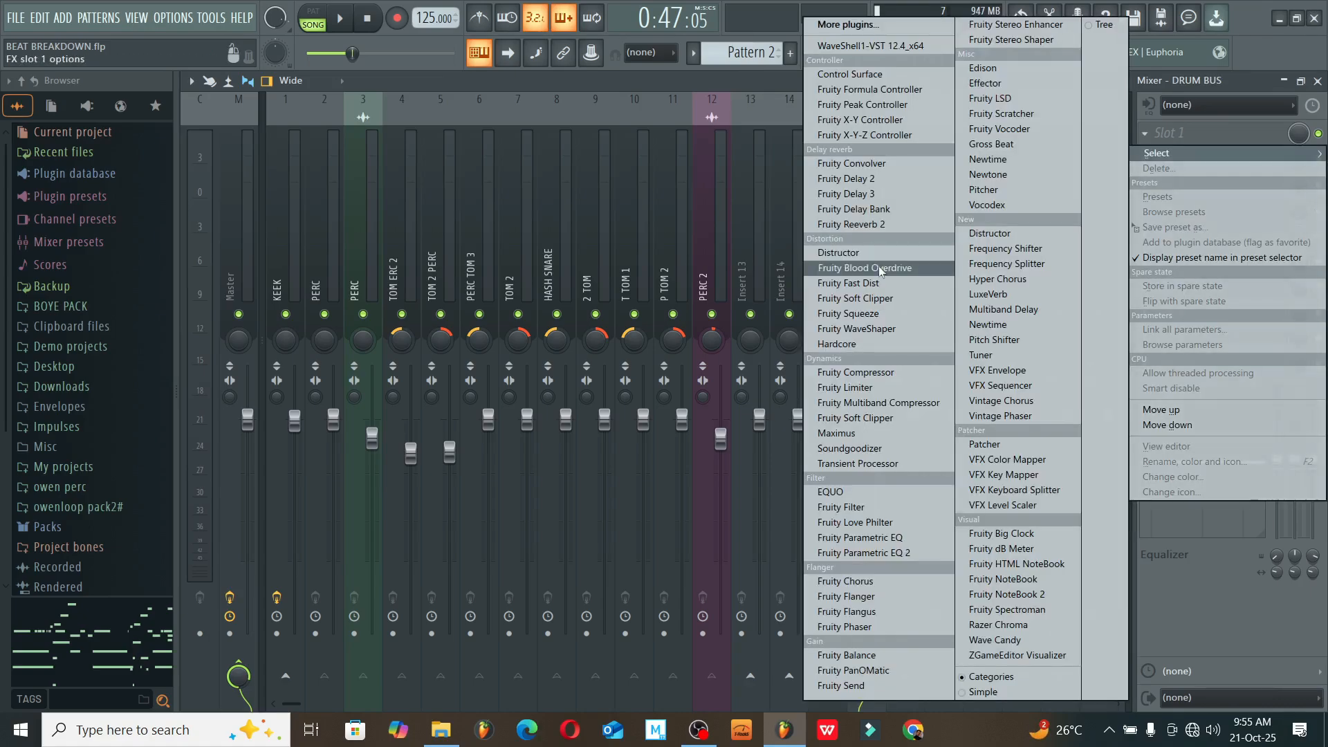
{"action": "left_click", "coordinate": [876, 181]}
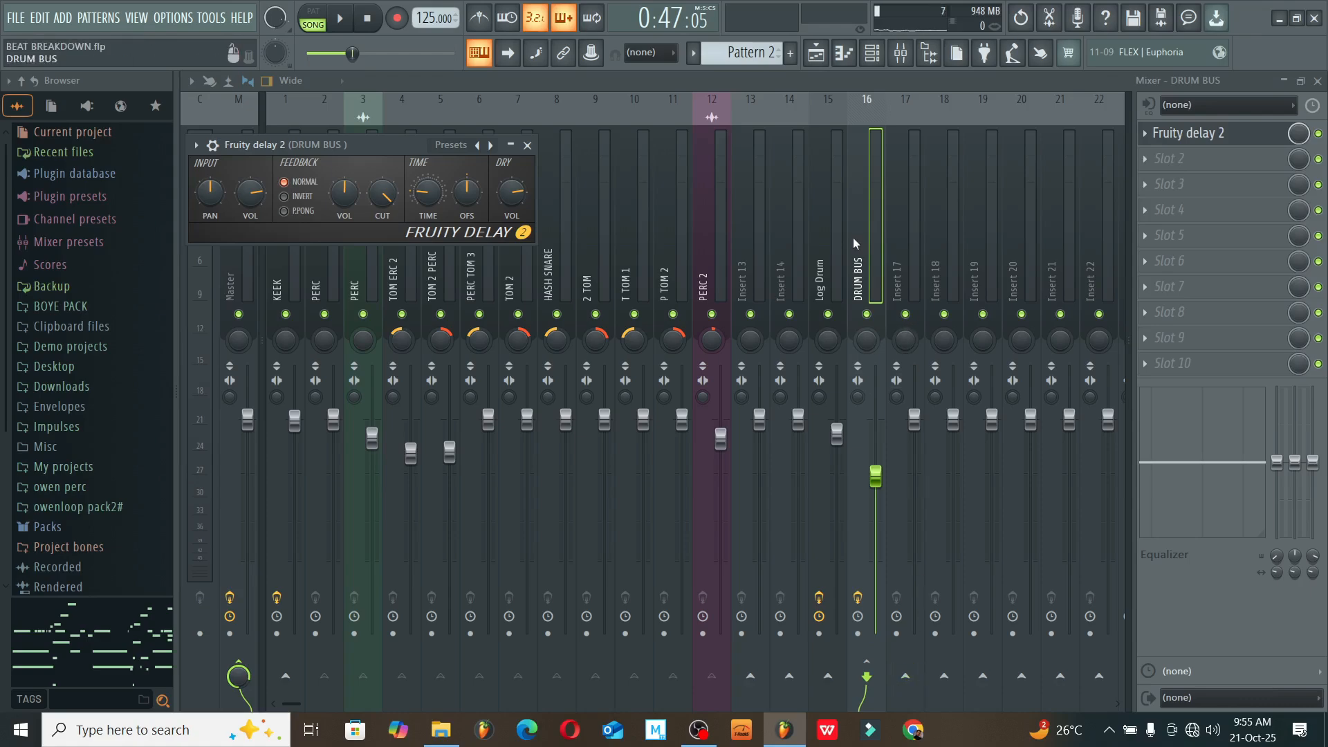
- Route the DRUM BUS track to Insert 17 and lower Insert 17's volume to about 90%
{"action": "right_click", "coordinate": [906, 678]}
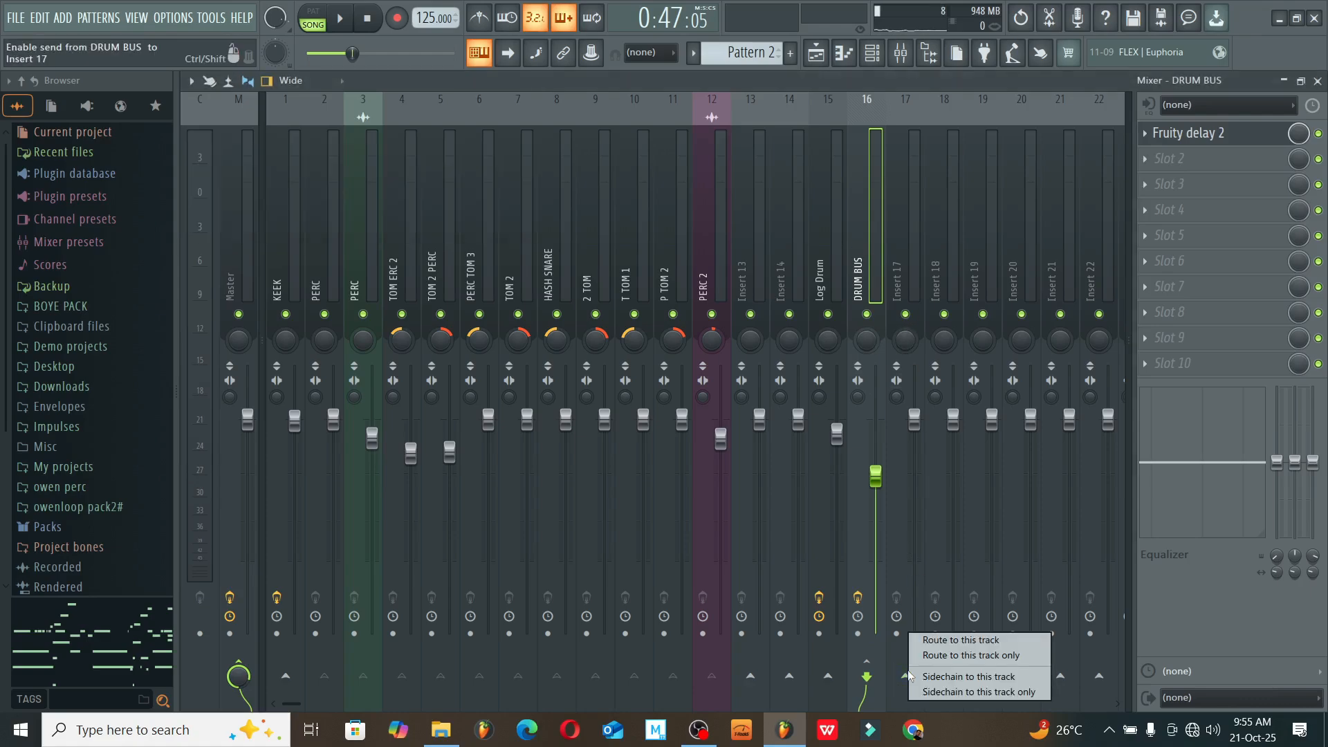
{"action": "left_click", "coordinate": [939, 642]}
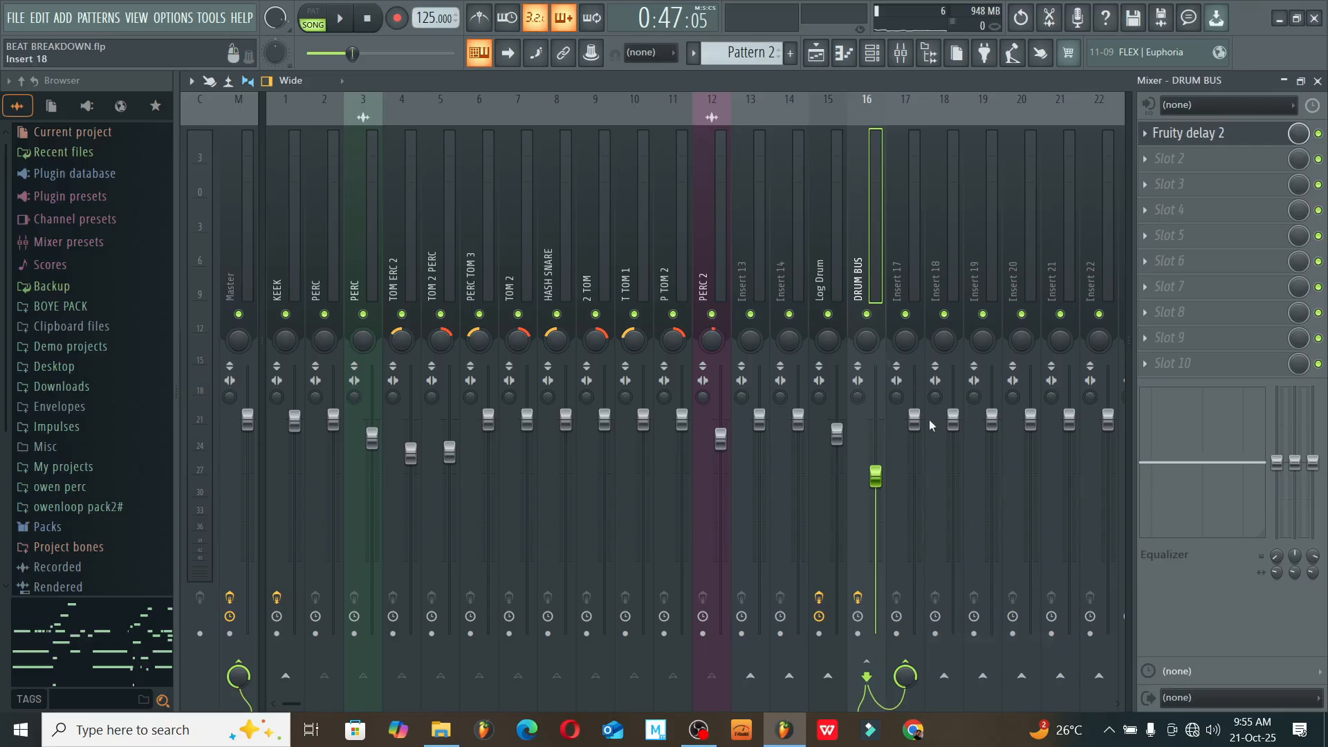
{"action": "left_click_drag", "start_coordinate": [914, 419], "coordinate": [914, 431]}
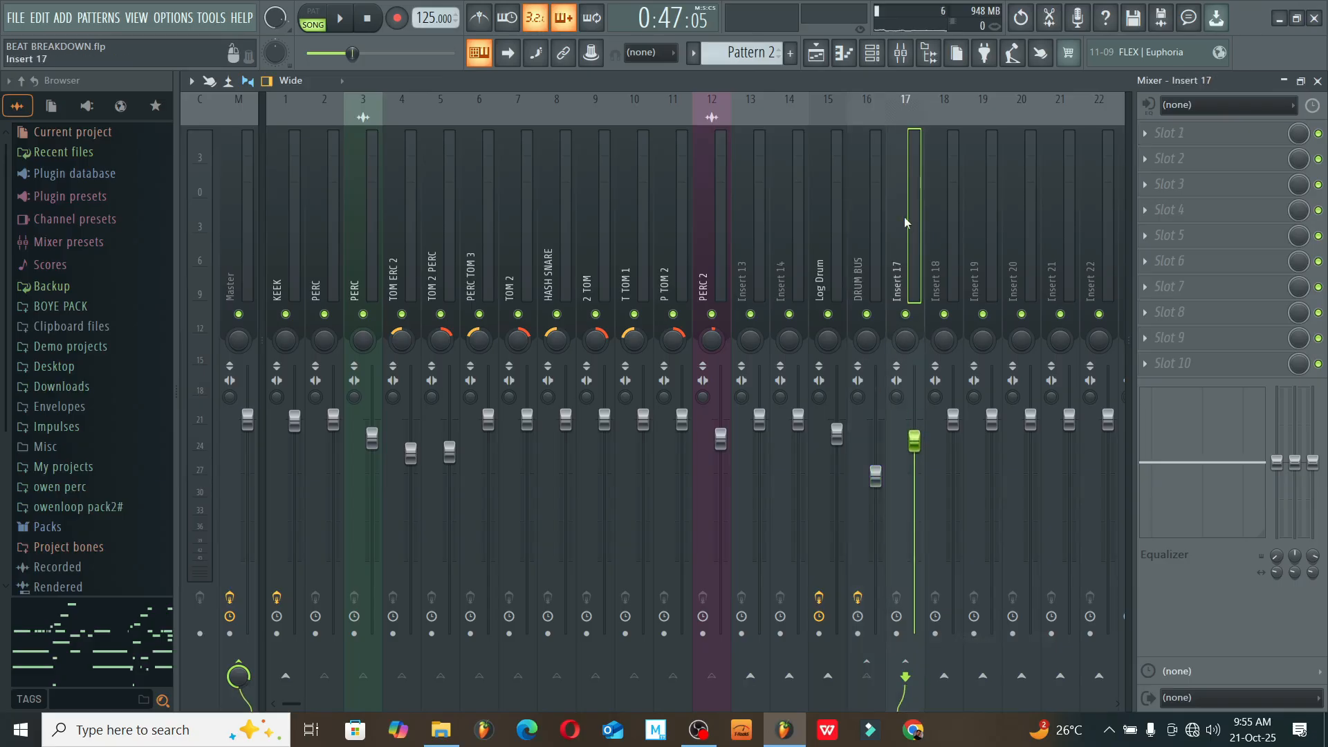
- Rename Insert 17 to COMPRESSER and browse the effects available for its first slot without loading any
{"action": "right_click", "coordinate": [916, 408]}
{"action": "left_click", "coordinate": [960, 112]}
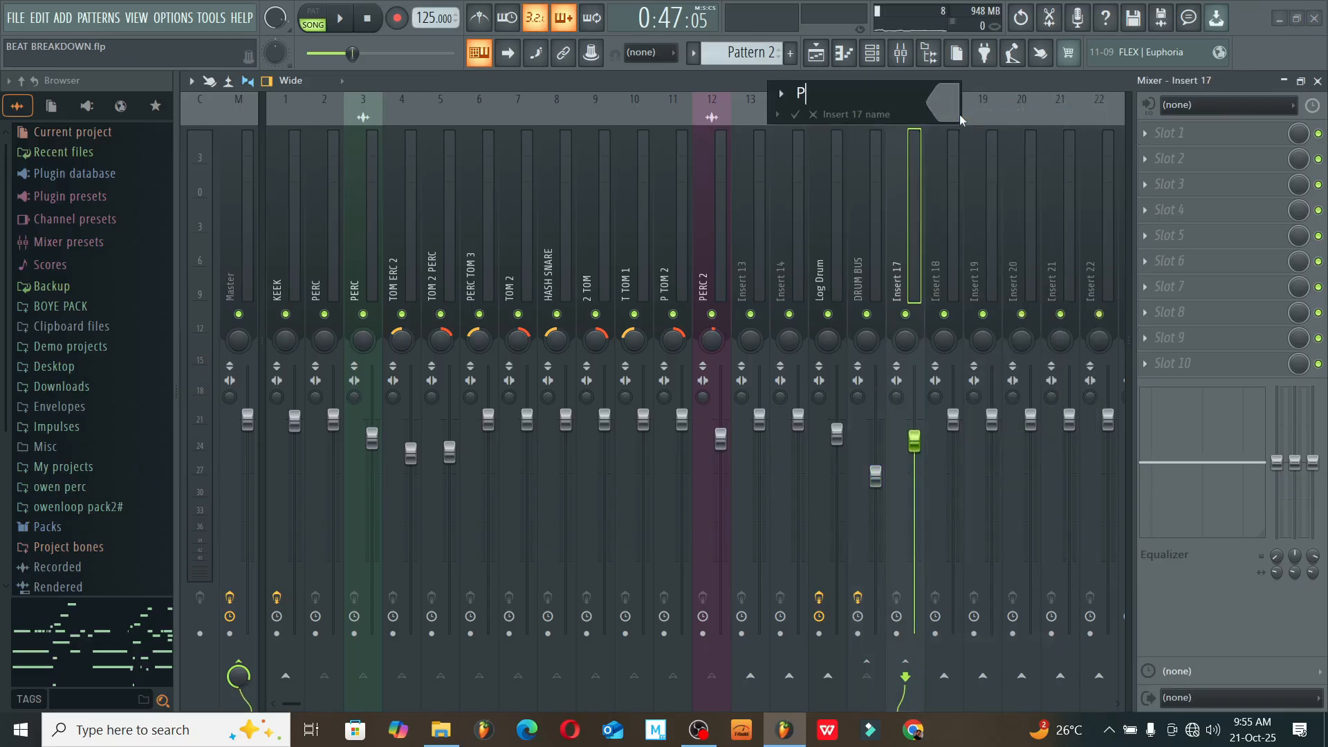
{"action": "type", "text": "PRESSER"}
{"action": "key", "text": "Return"}
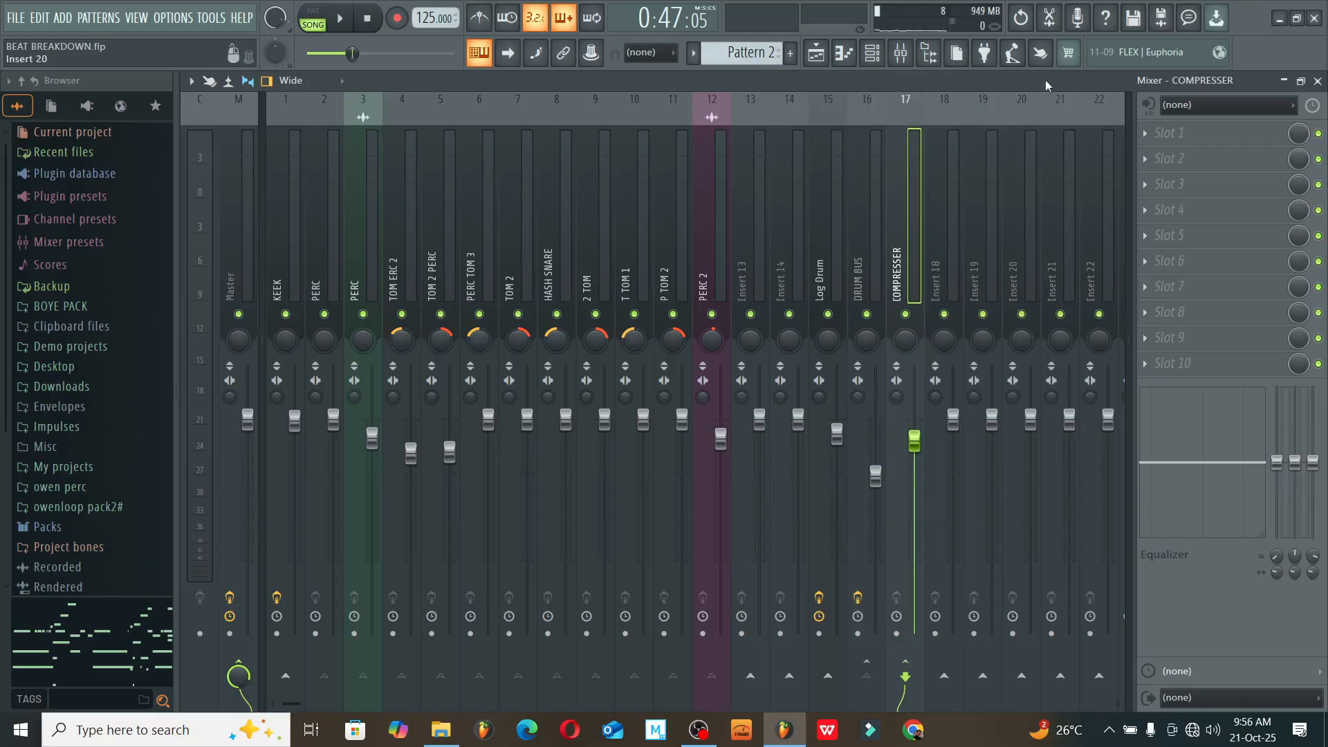
{"action": "left_click", "coordinate": [1174, 138]}
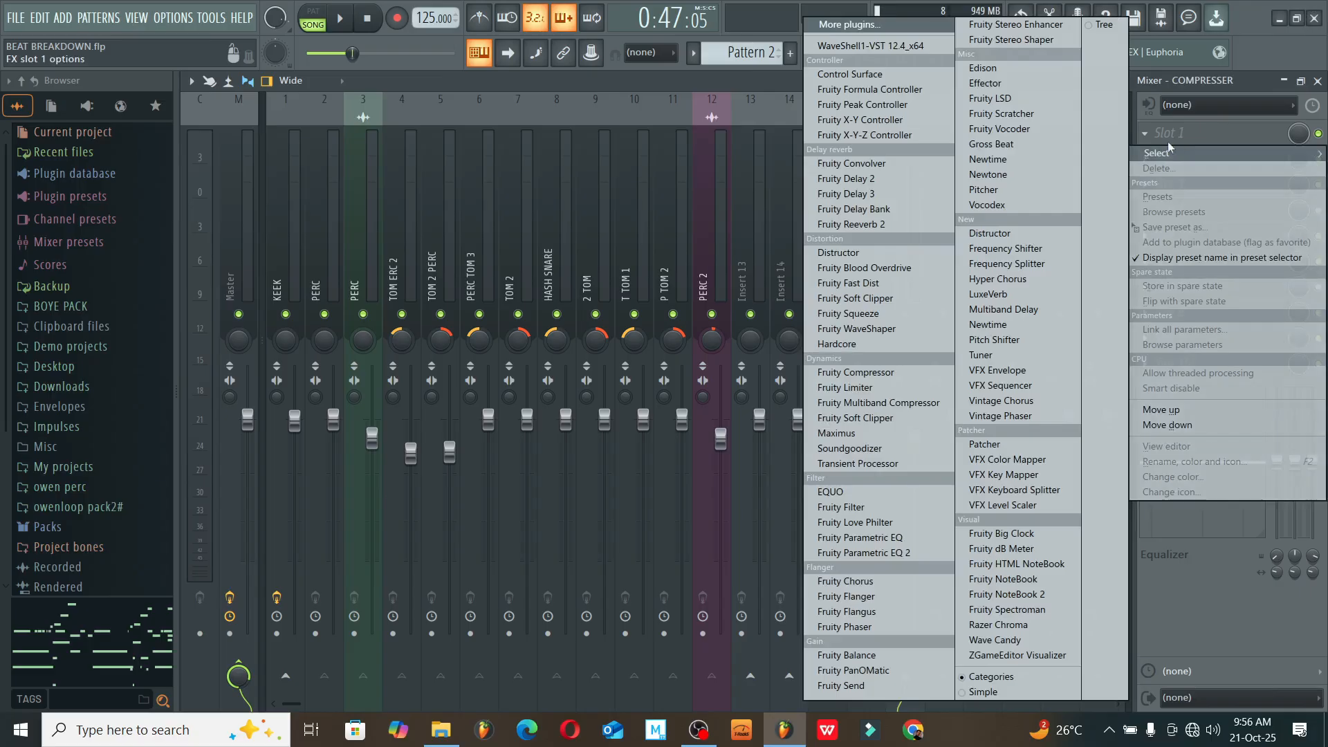
{"action": "left_click", "coordinate": [1181, 139]}
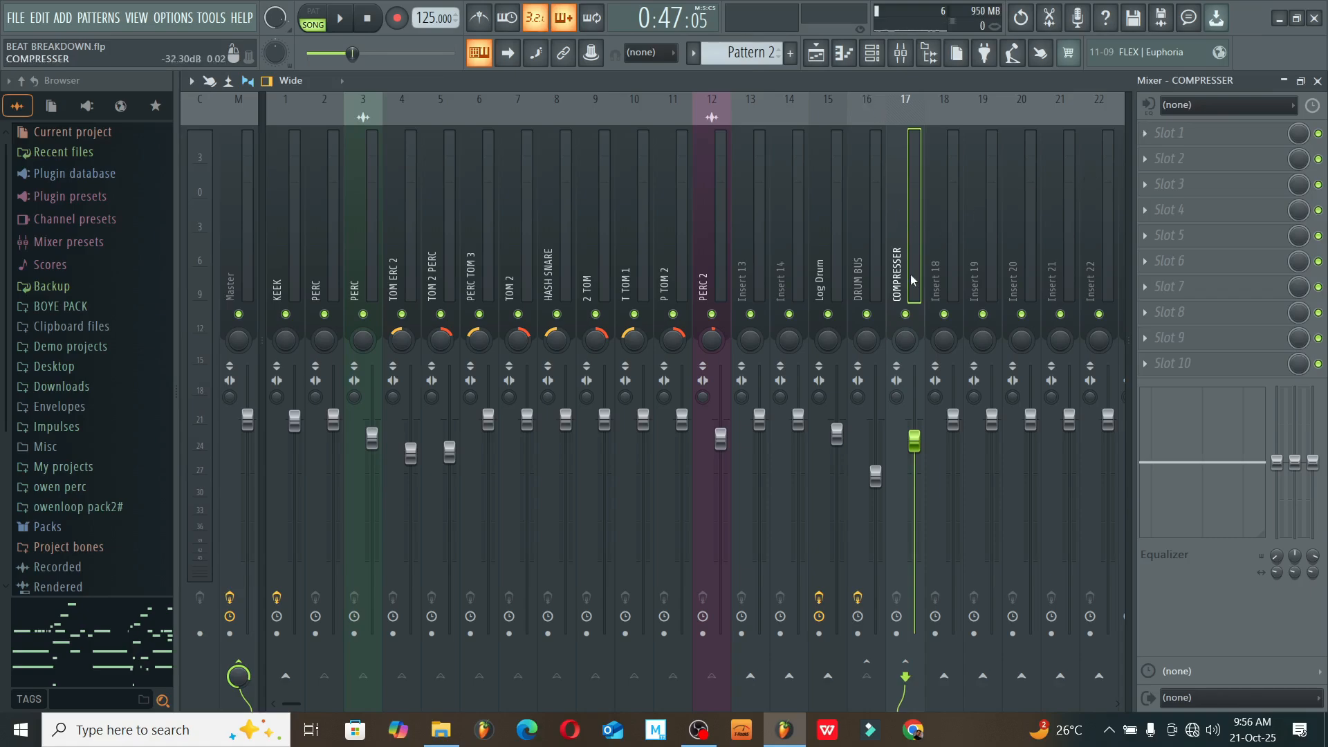
- Arm the COMPRESSER mixer track for disk recording and bring up the options for rendering mixer tracks to wave files
{"action": "left_click", "coordinate": [864, 265]}
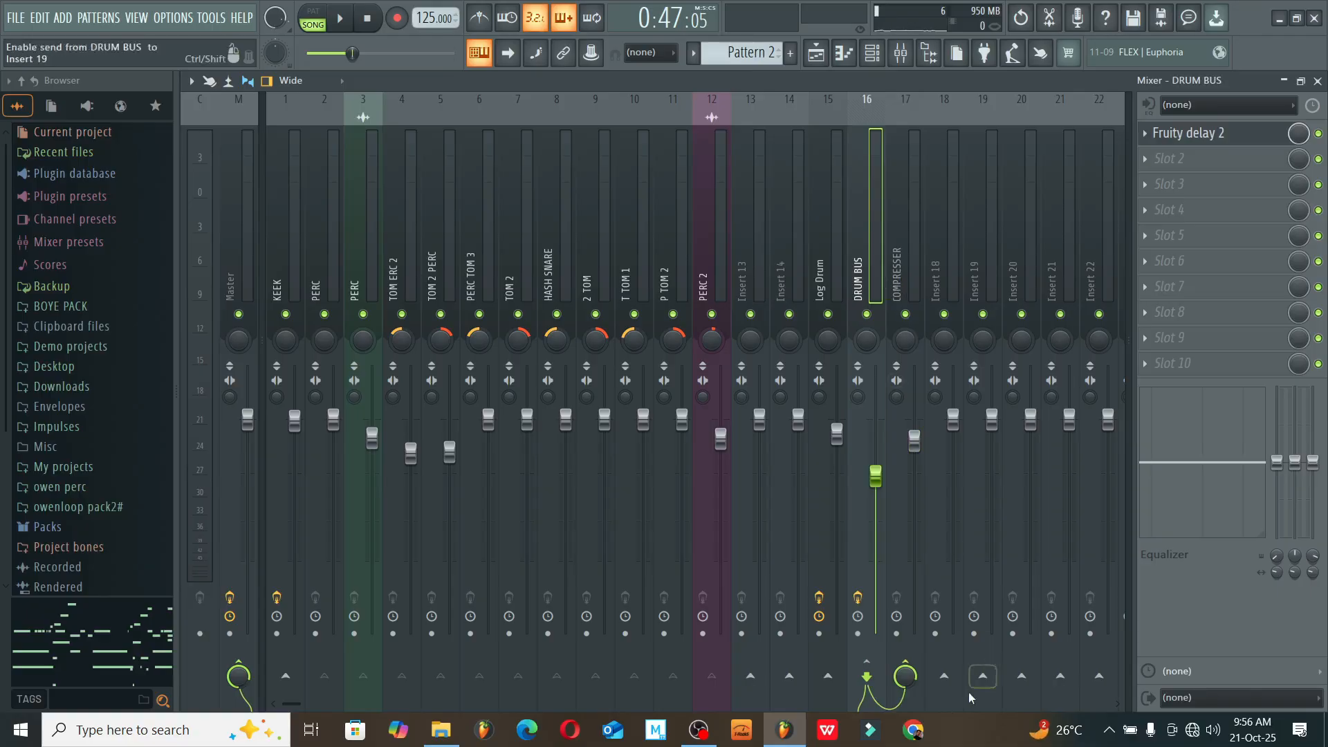
{"action": "left_click", "coordinate": [895, 266]}
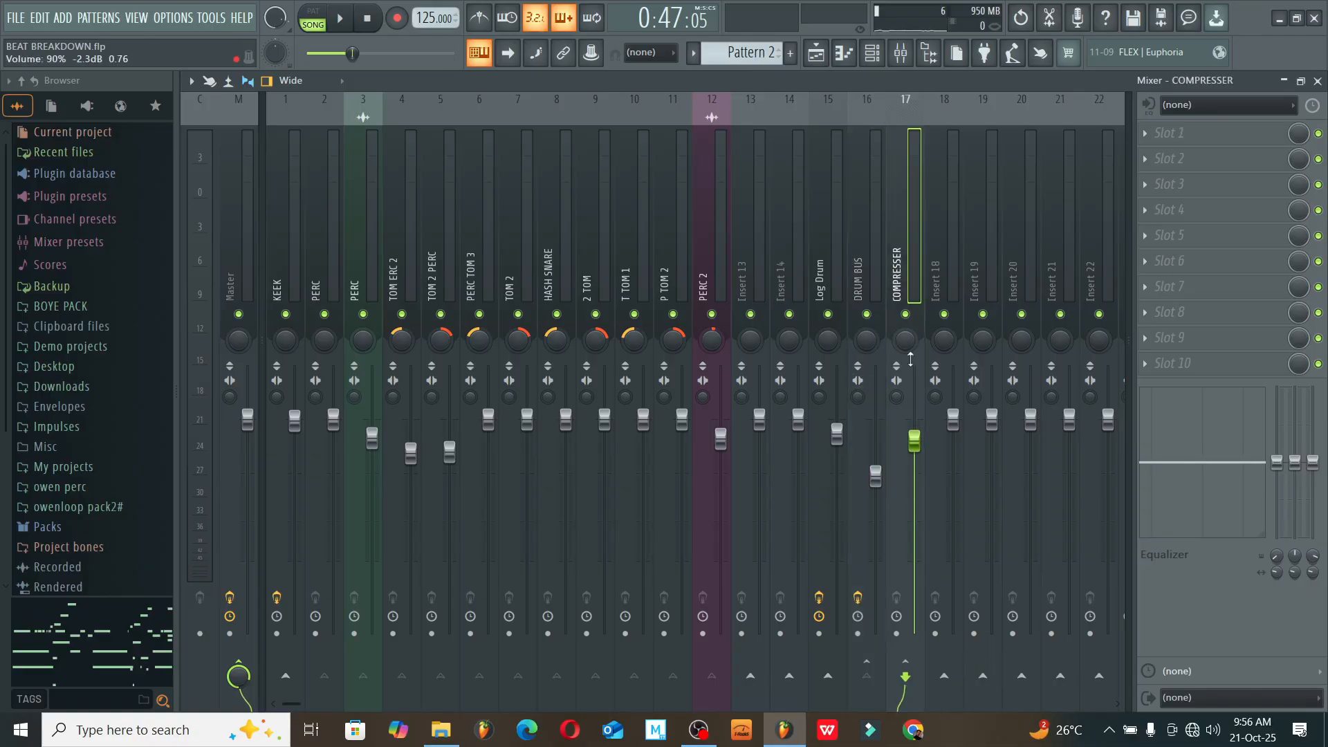
{"action": "left_click", "coordinate": [896, 634]}
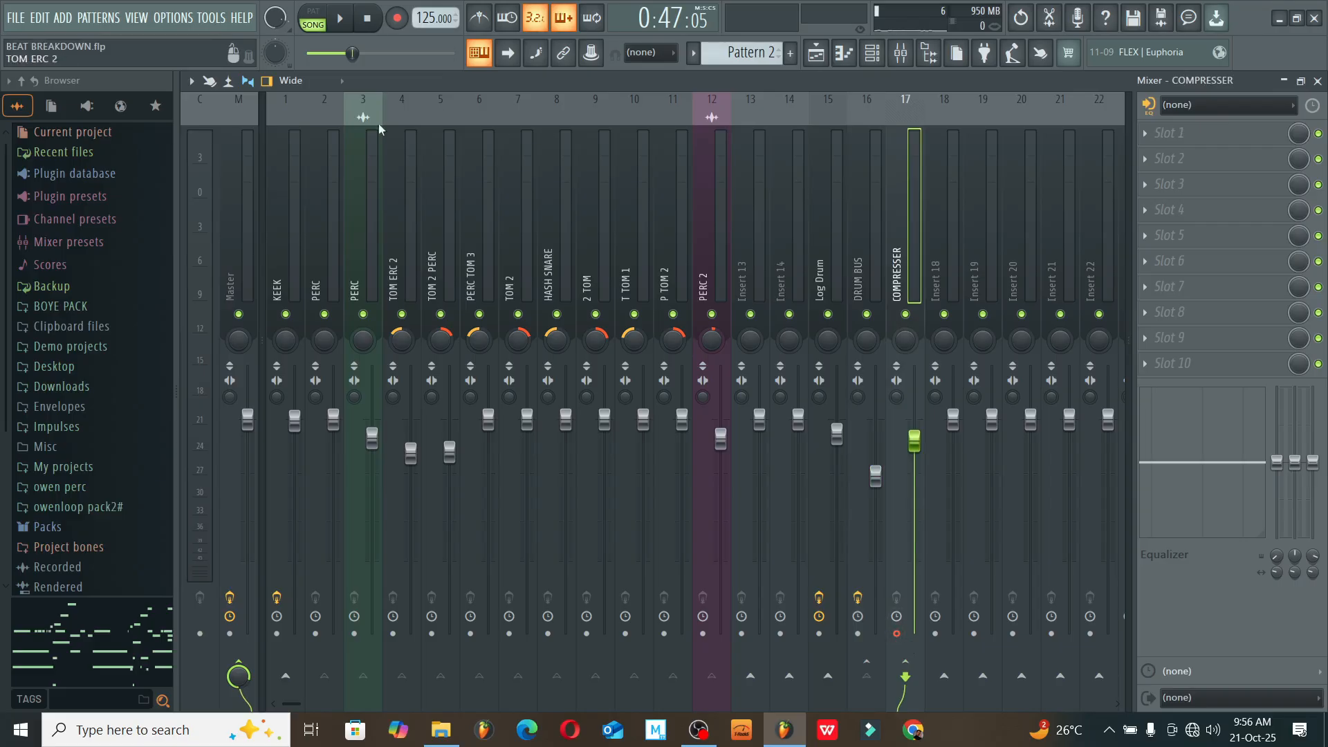
{"action": "left_click", "coordinate": [192, 81]}
{"action": "mouse_move", "coordinate": [249, 113]}
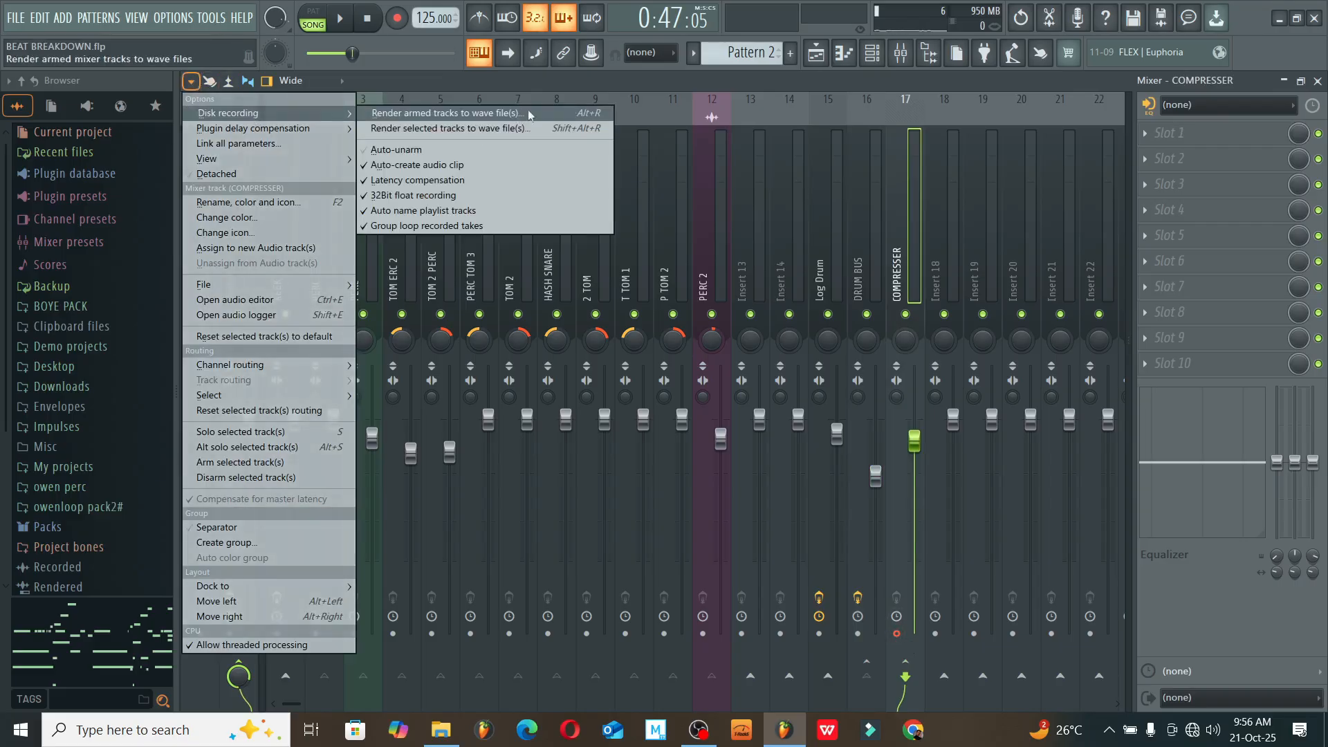
{"action": "left_click", "coordinate": [477, 128]}
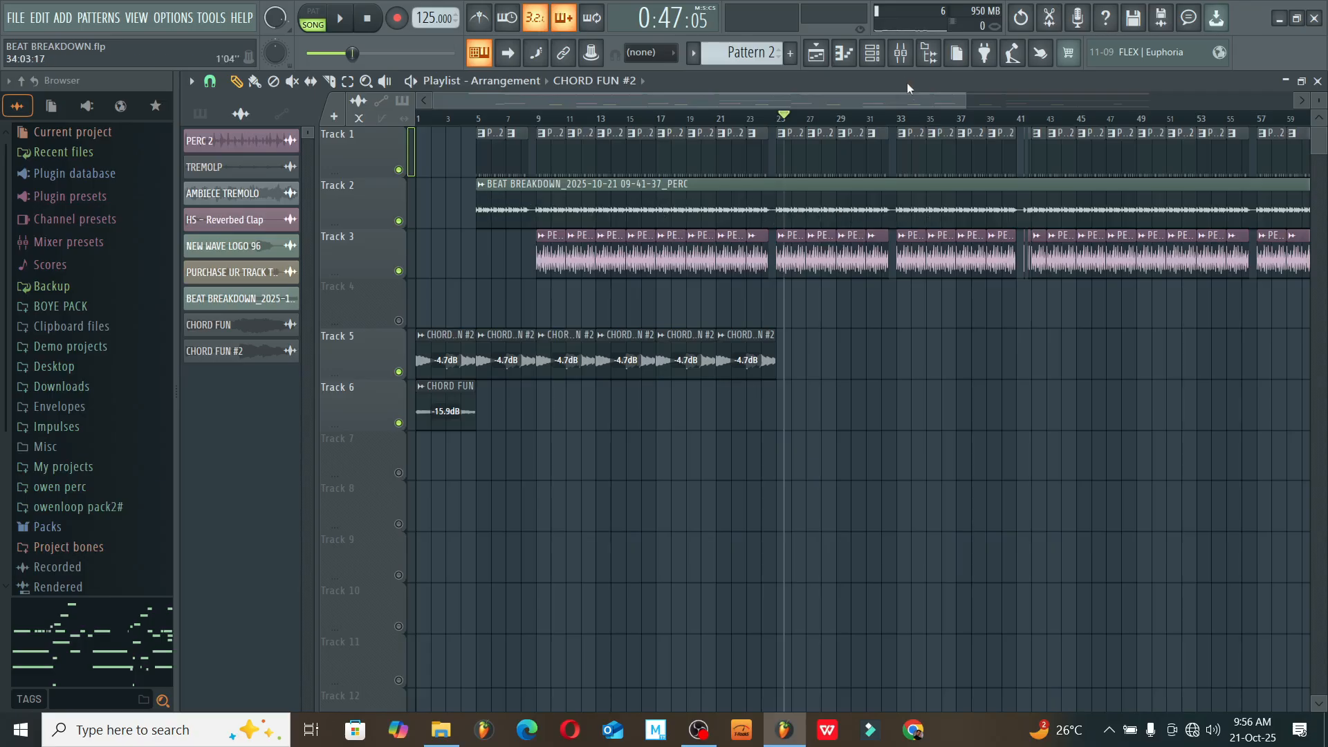
- Look through the higher mixer tracks and examine the channel settings of the recorded PERC audio clip on playlist Track 2
{"action": "left_click", "coordinate": [901, 58]}
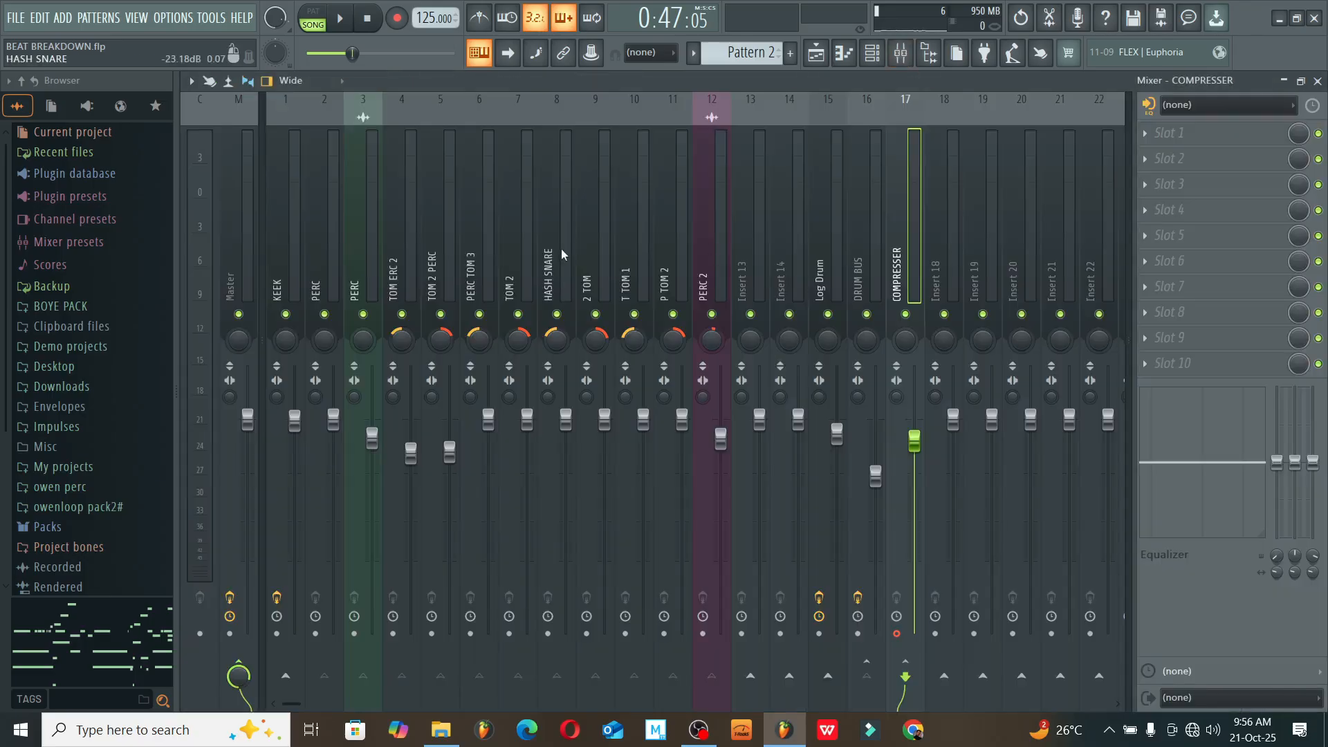
{"action": "scroll", "coordinate": [562, 251], "scroll_direction": "down", "scroll_amount": 10}
{"action": "scroll", "coordinate": [586, 256], "scroll_direction": "up", "scroll_amount": 3}
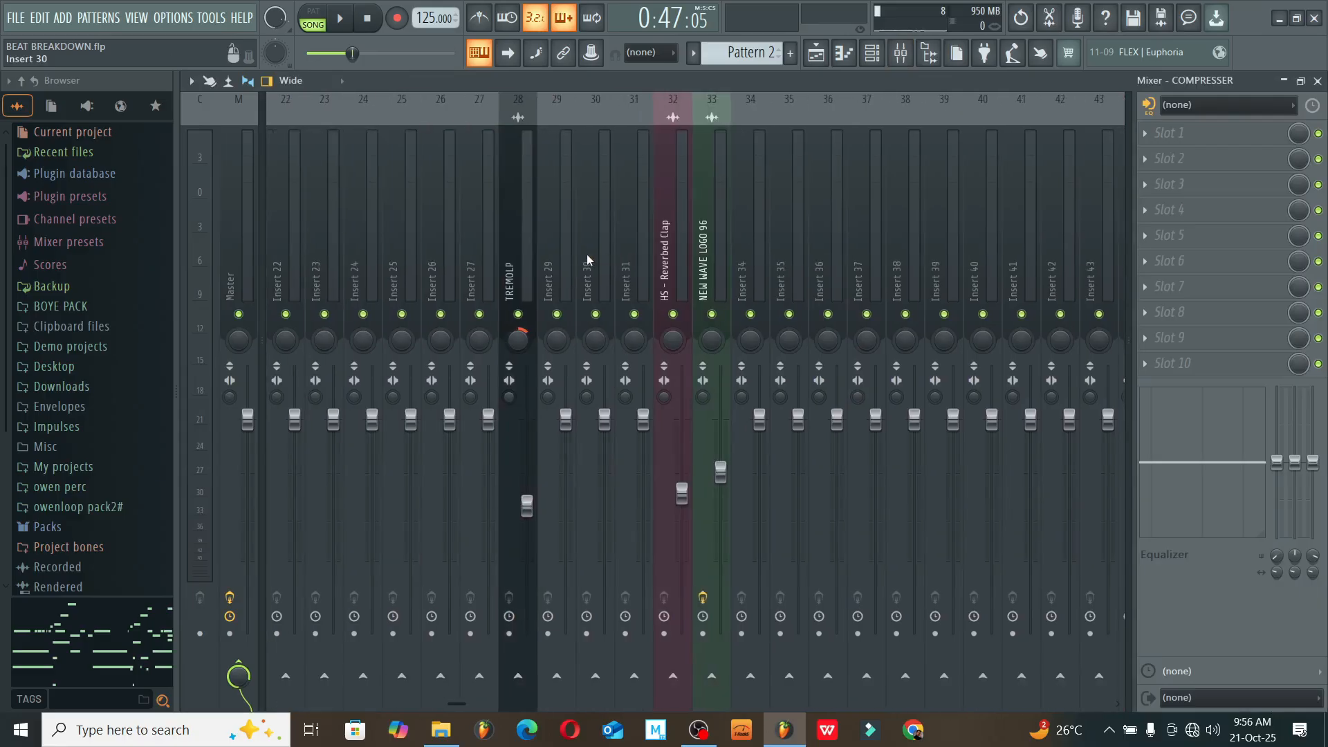
{"action": "left_click", "coordinate": [816, 54]}
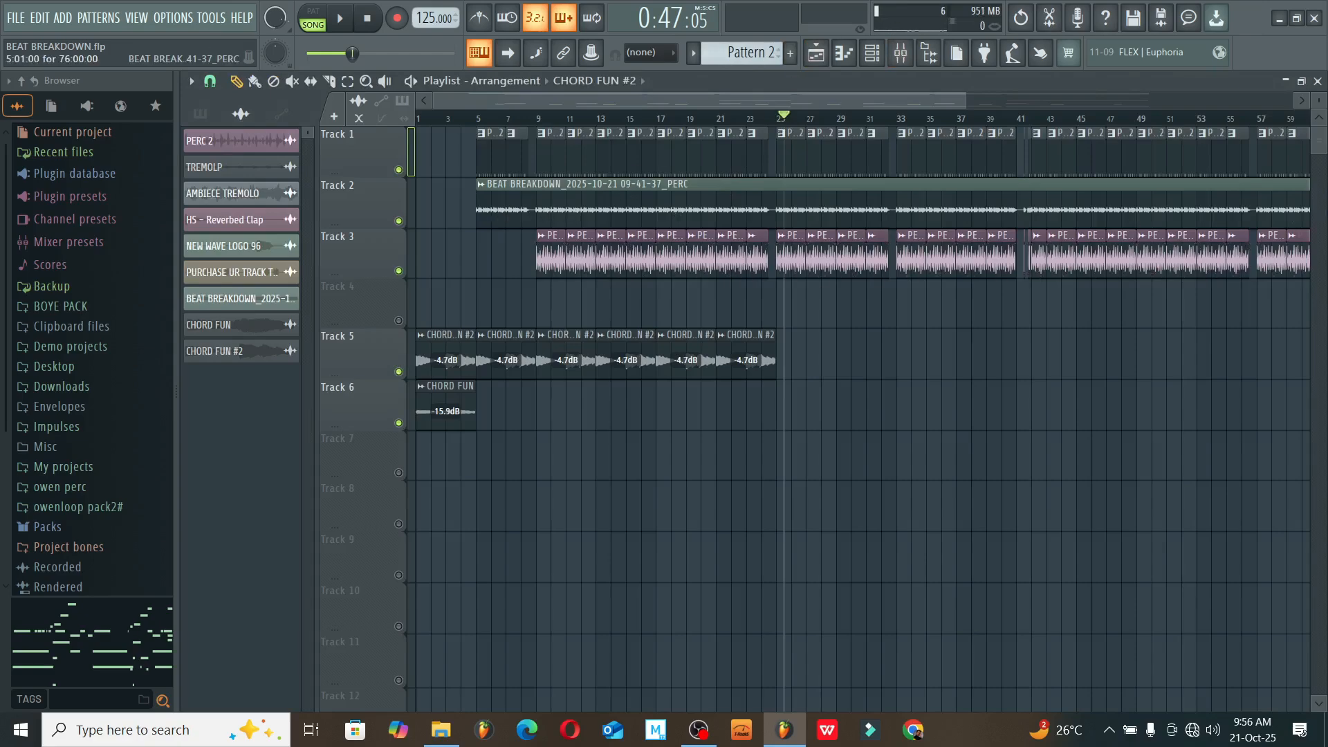
{"action": "left_click_drag", "start_coordinate": [1320, 103], "coordinate": [1321, 131]}
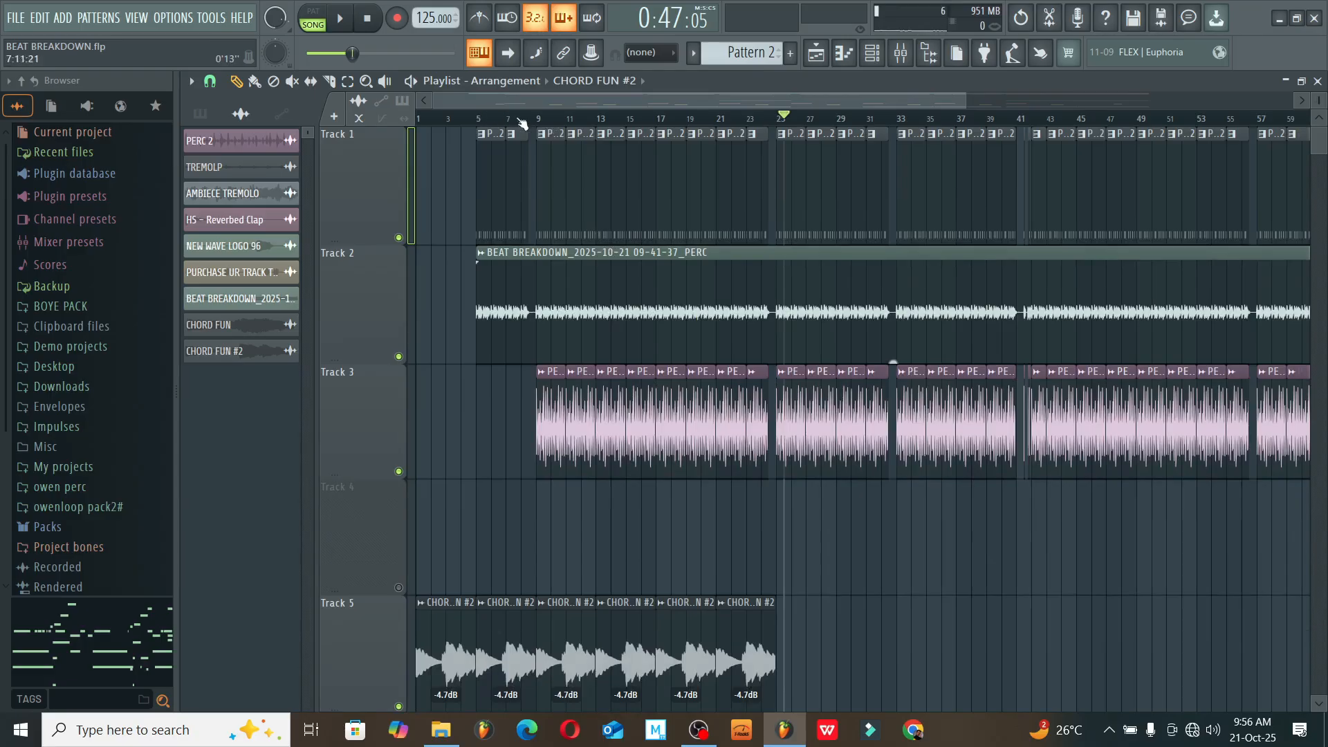
{"action": "double_click", "coordinate": [593, 320]}
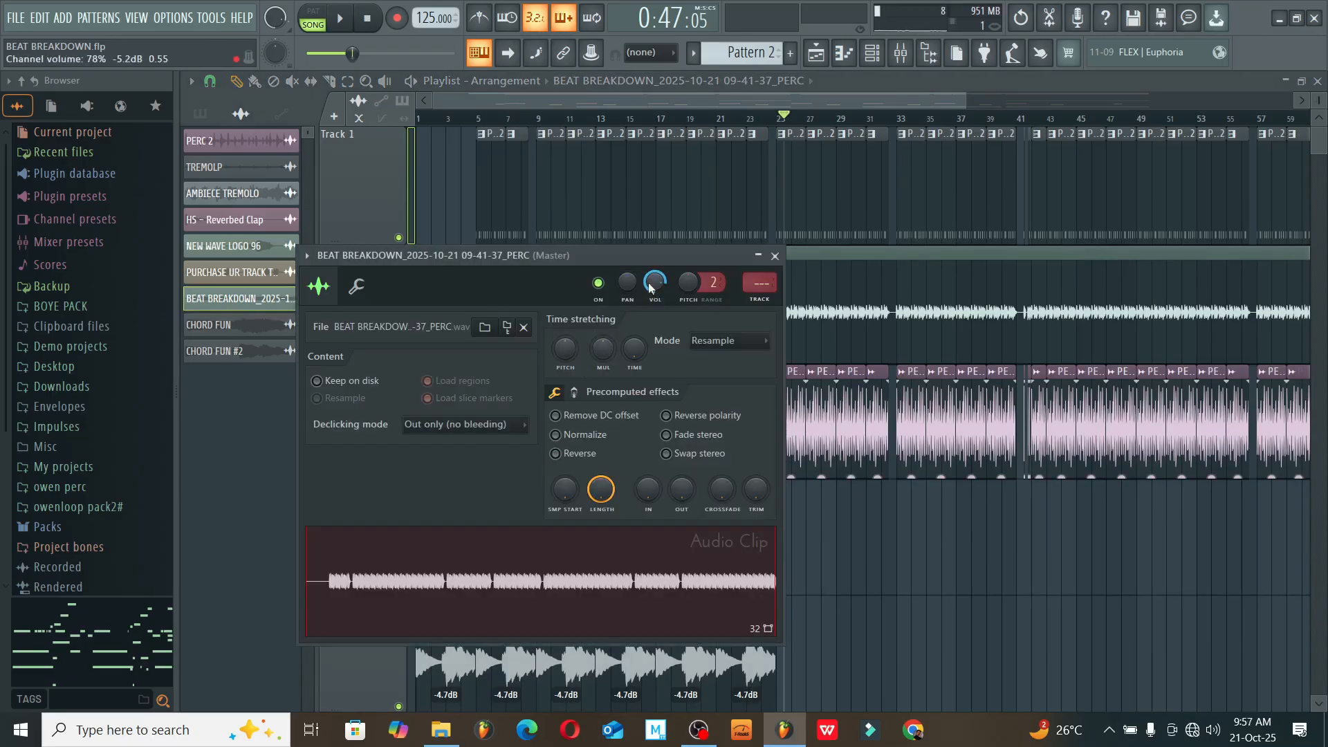
{"action": "left_click", "coordinate": [336, 211]}
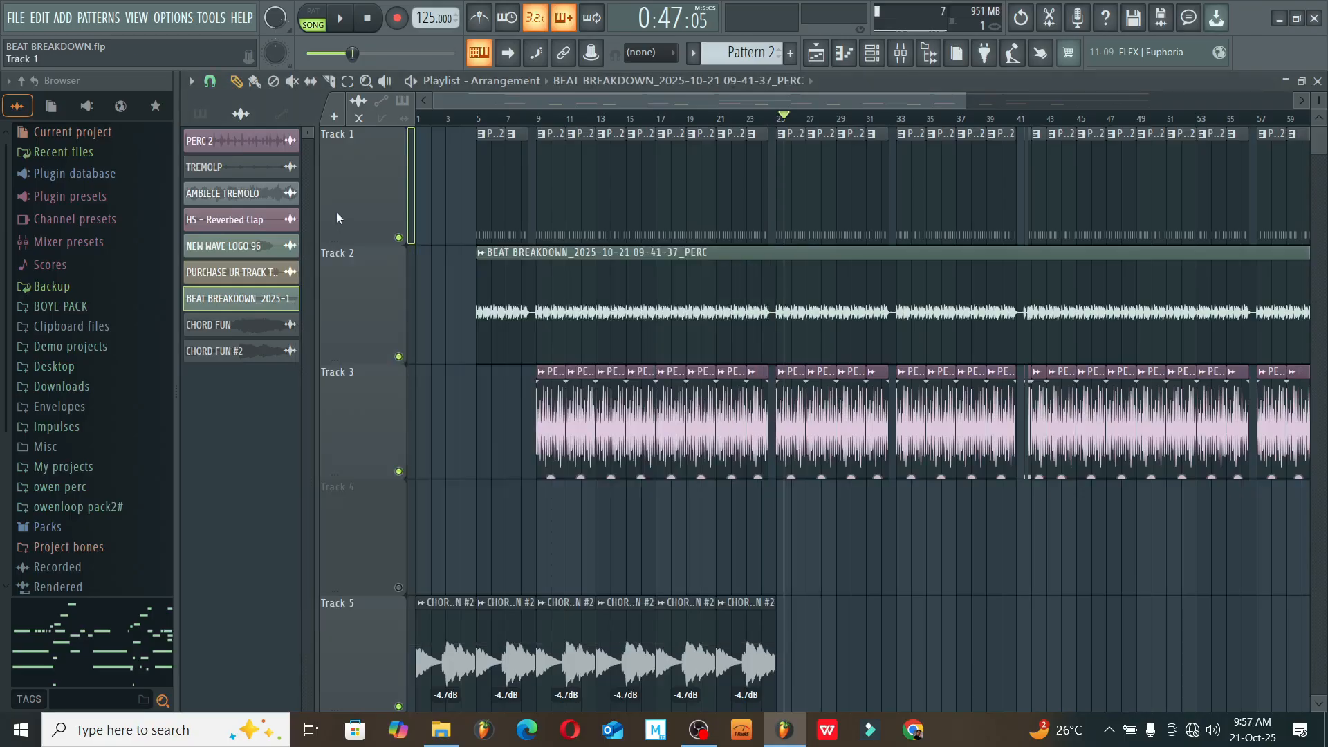
- Solo playlist Track 2 and audition the recorded PERC clip from bar 5
{"action": "right_click", "coordinate": [399, 358]}
{"action": "left_click", "coordinate": [477, 119]}
{"action": "key", "text": "space"}
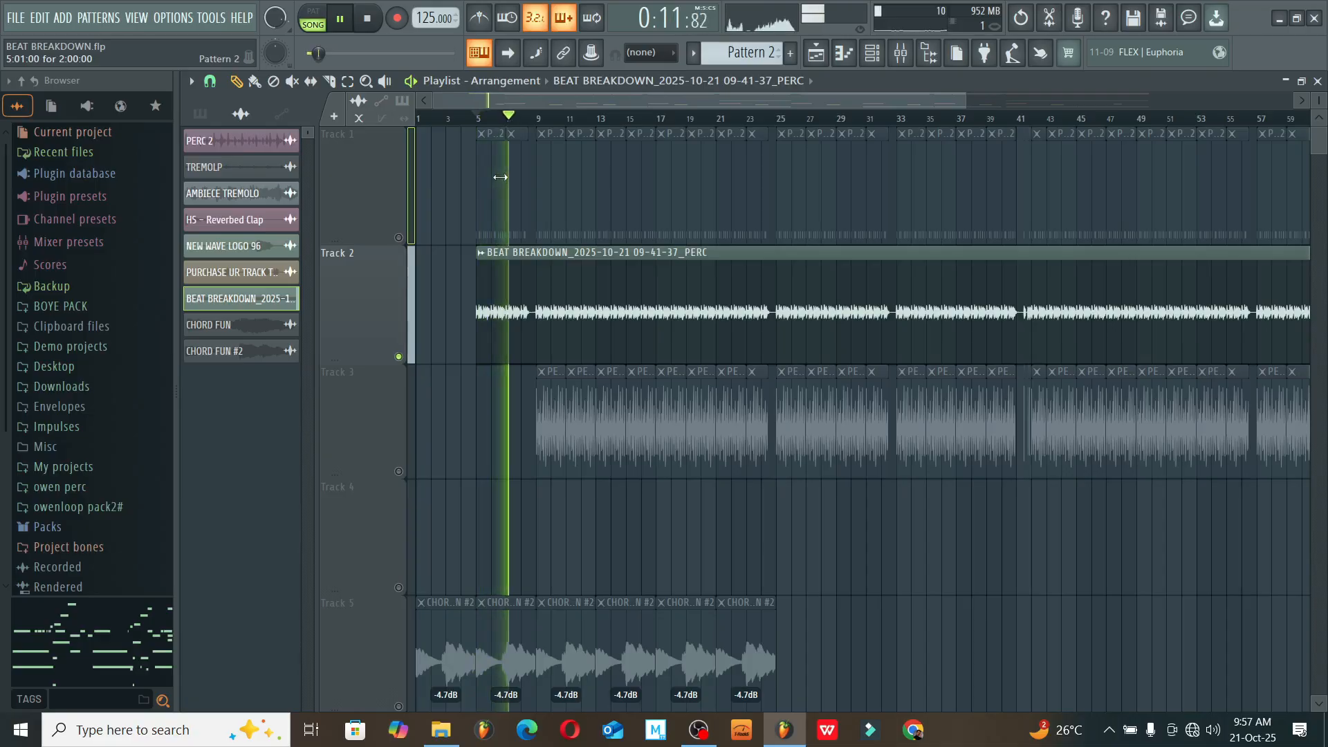
{"action": "key", "text": "space"}
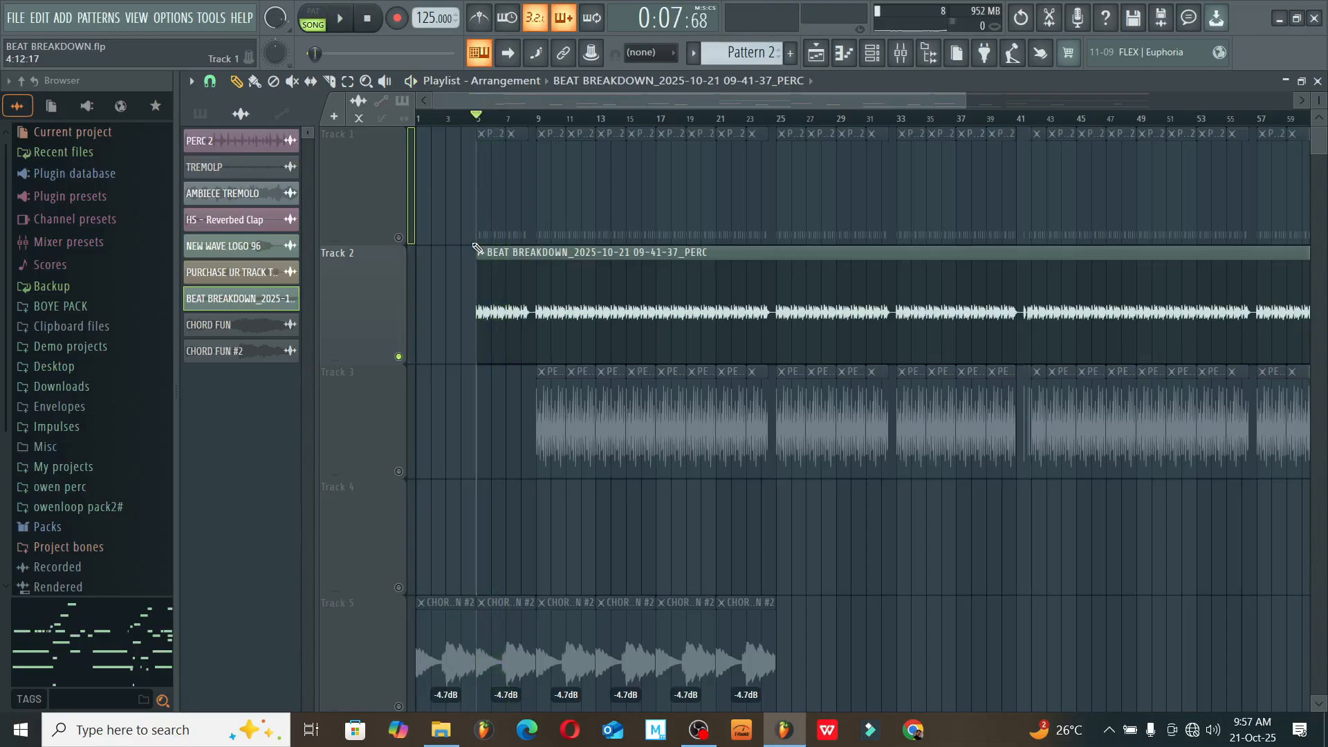
- Unmute playlist Track 1 and audition its patterns together with the PERC clip from bar 5
{"action": "left_click", "coordinate": [398, 238]}
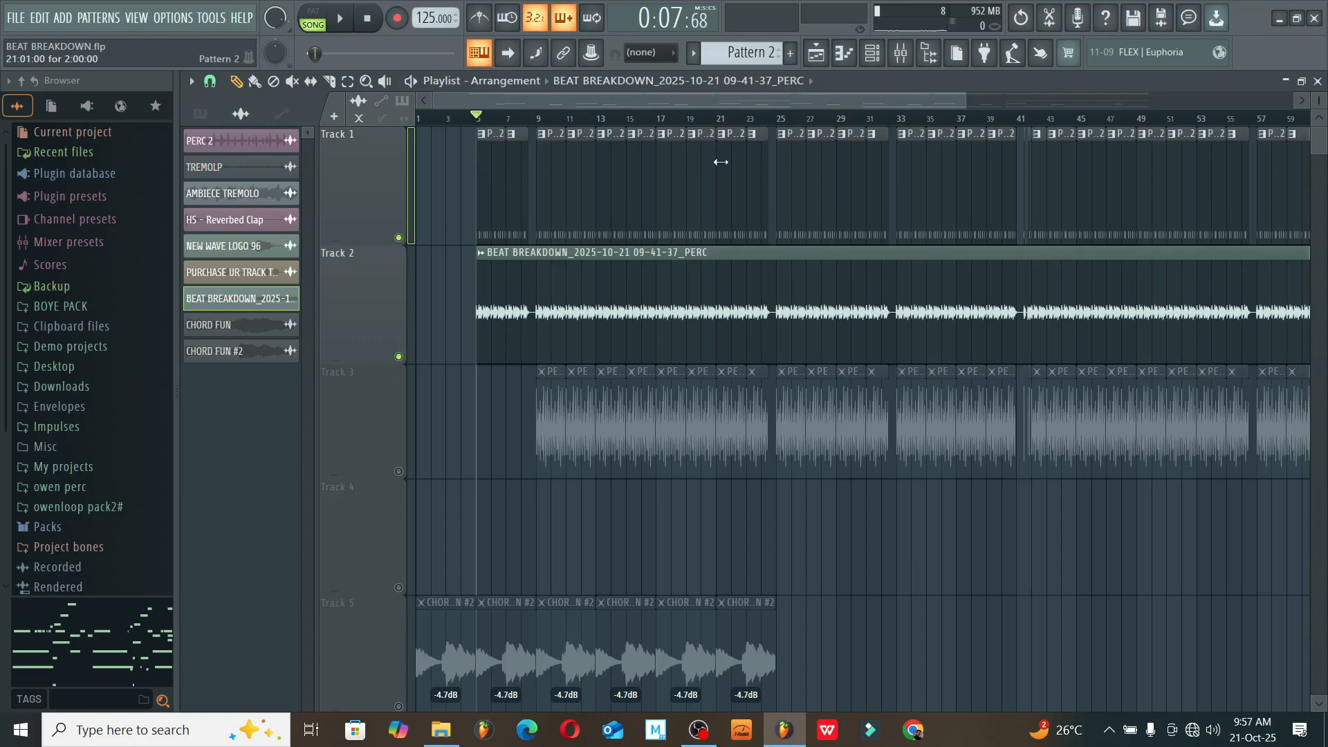
{"action": "key", "text": "space"}
{"action": "key", "text": "space"}
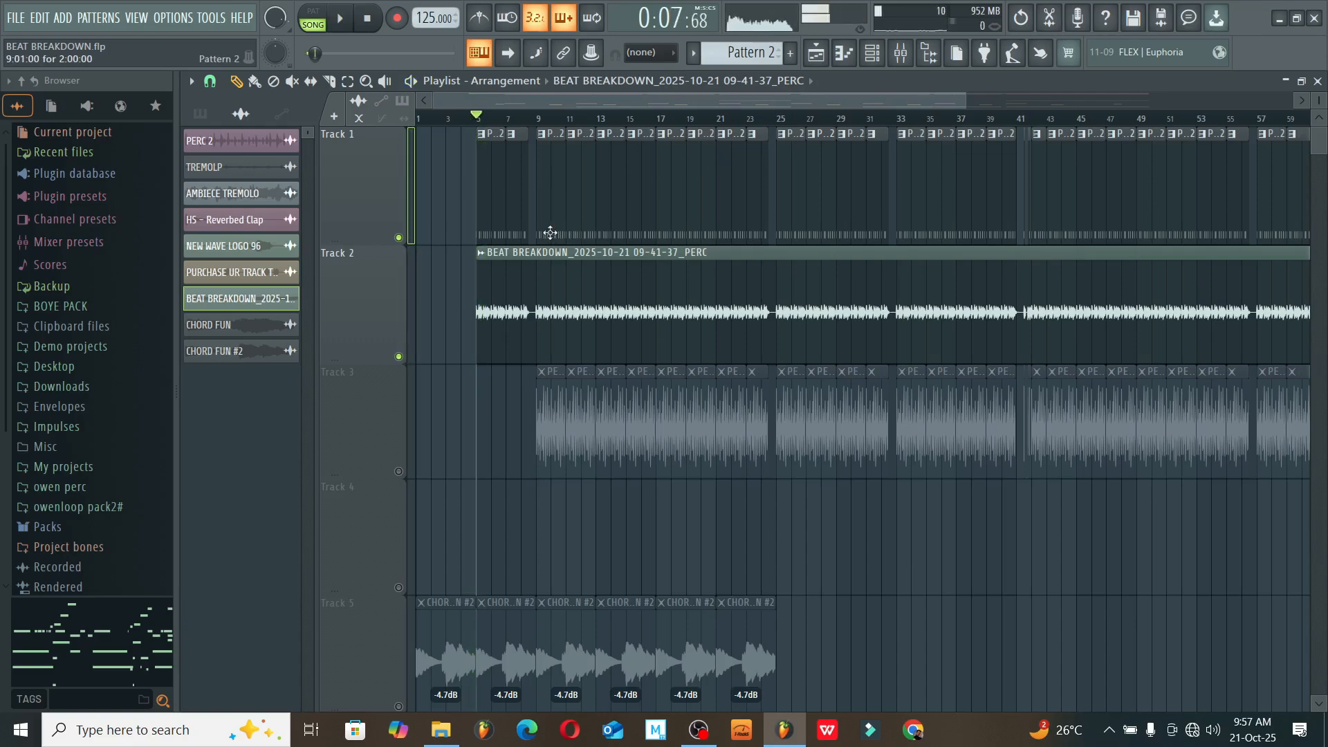
- Examine the Master, TREMOLP and neighbouring mixer tracks, then go back to the DRUM BUS and COMPRESSER tracks
{"action": "left_click", "coordinate": [901, 53]}
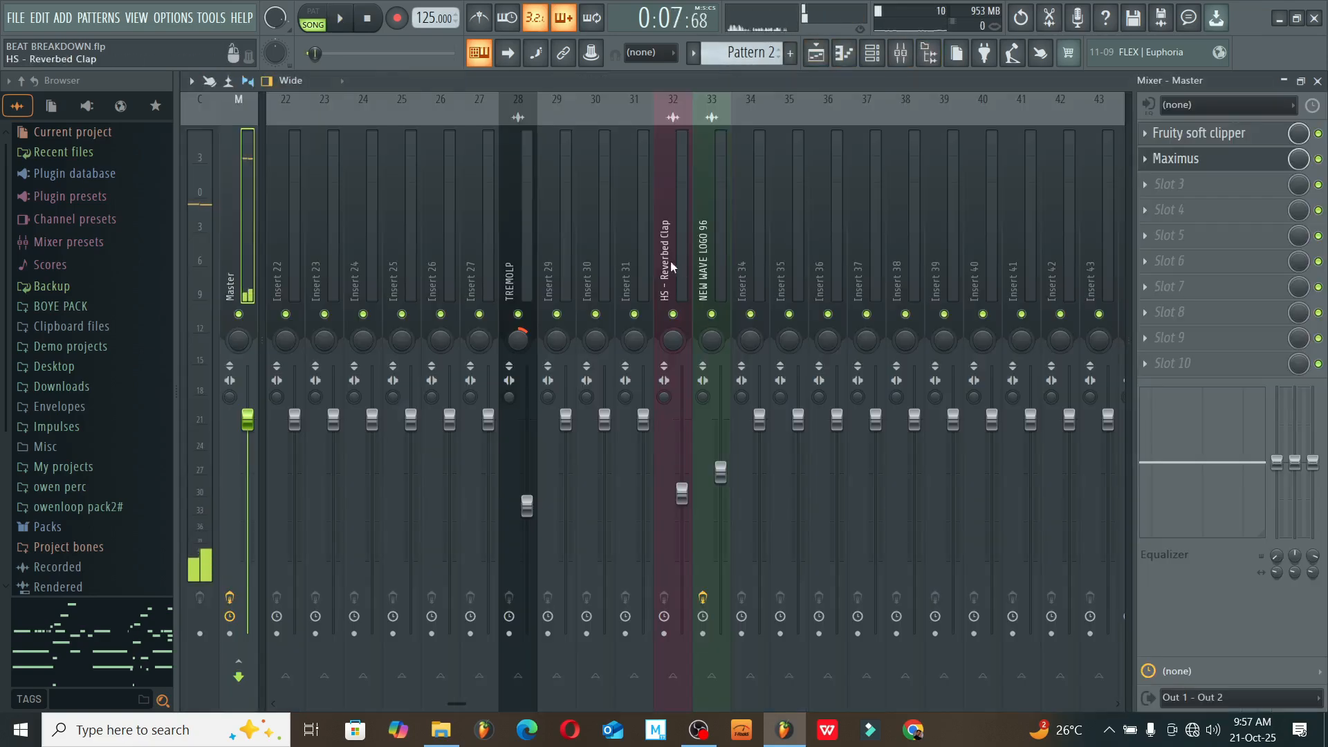
{"action": "left_click", "coordinate": [738, 222]}
{"action": "left_click", "coordinate": [804, 251]}
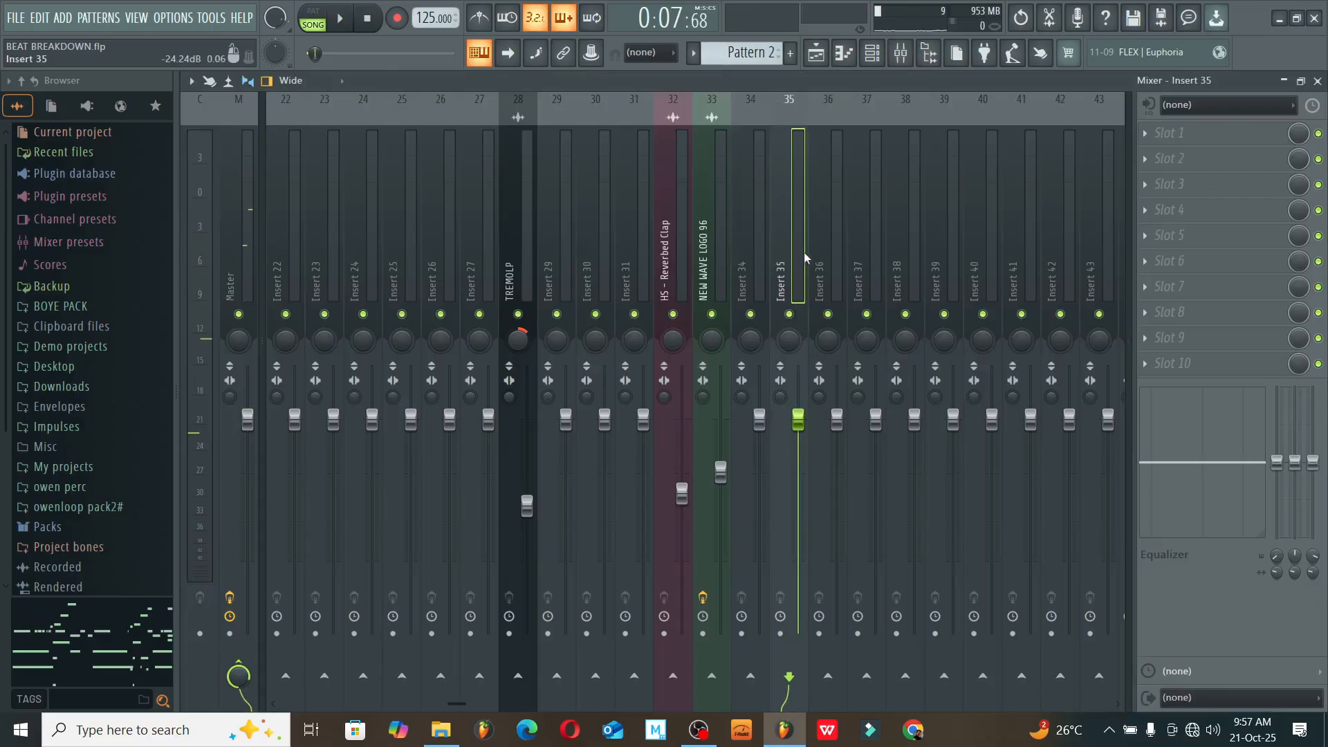
{"action": "left_click", "coordinate": [859, 246]}
{"action": "left_click", "coordinate": [703, 238]}
{"action": "left_click", "coordinate": [531, 238]}
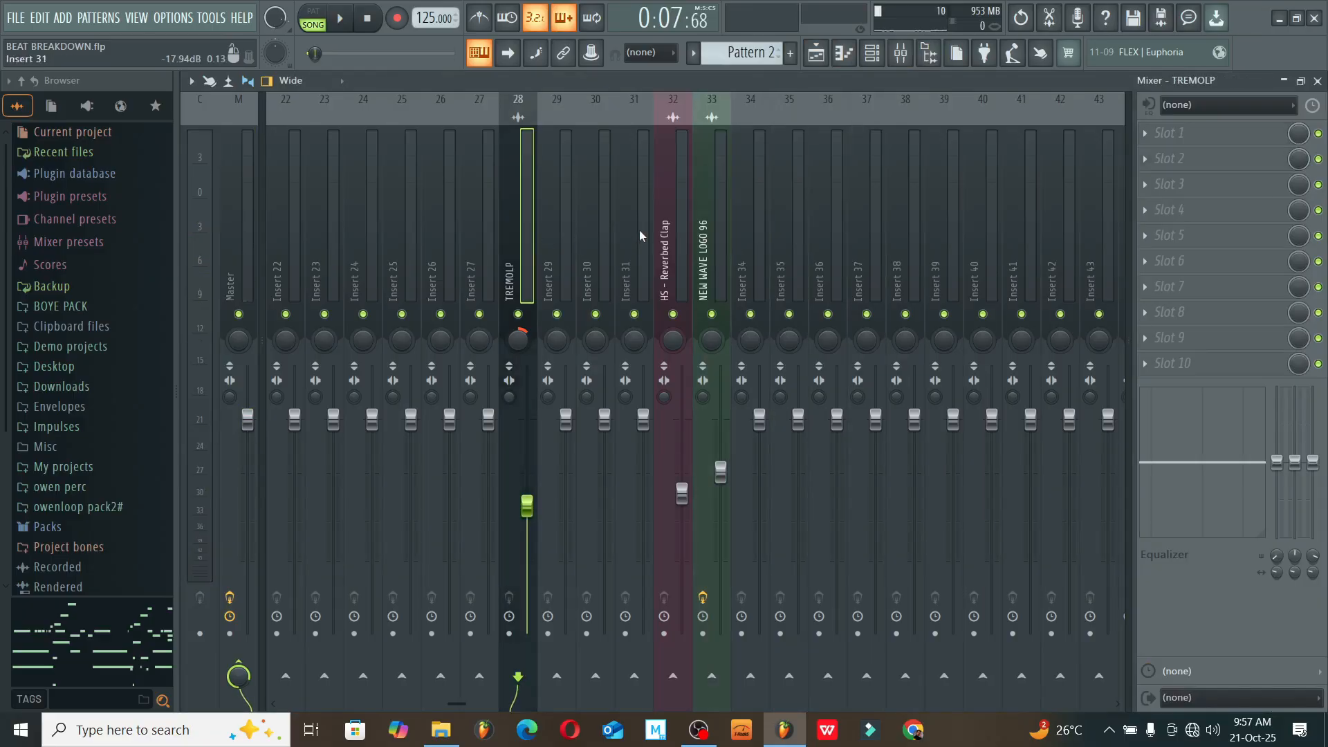
{"action": "scroll", "coordinate": [494, 249], "scroll_direction": "left", "scroll_amount": 4}
{"action": "scroll", "coordinate": [493, 247], "scroll_direction": "left", "scroll_amount": 1}
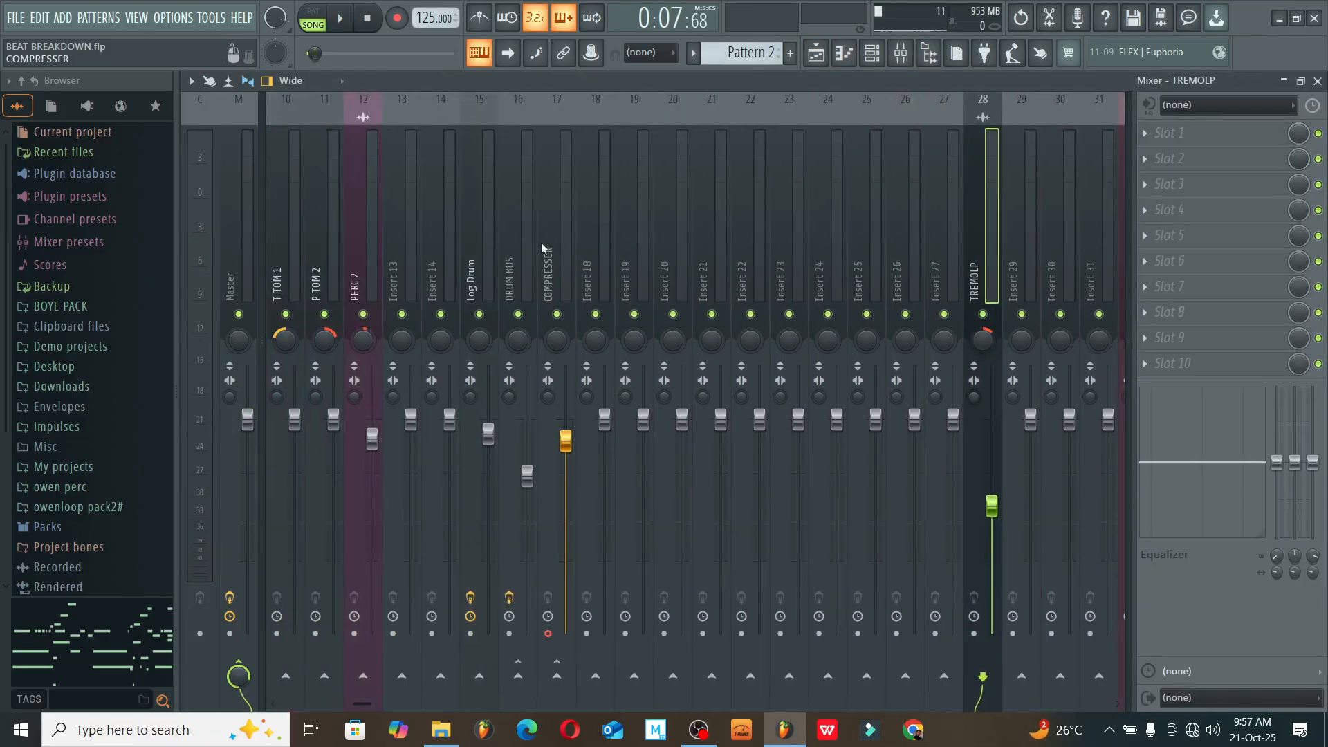
- Disarm recording on the COMPRESSER mixer track, mute the DRUM BUS track and audition the song
{"action": "left_click", "coordinate": [542, 242]}
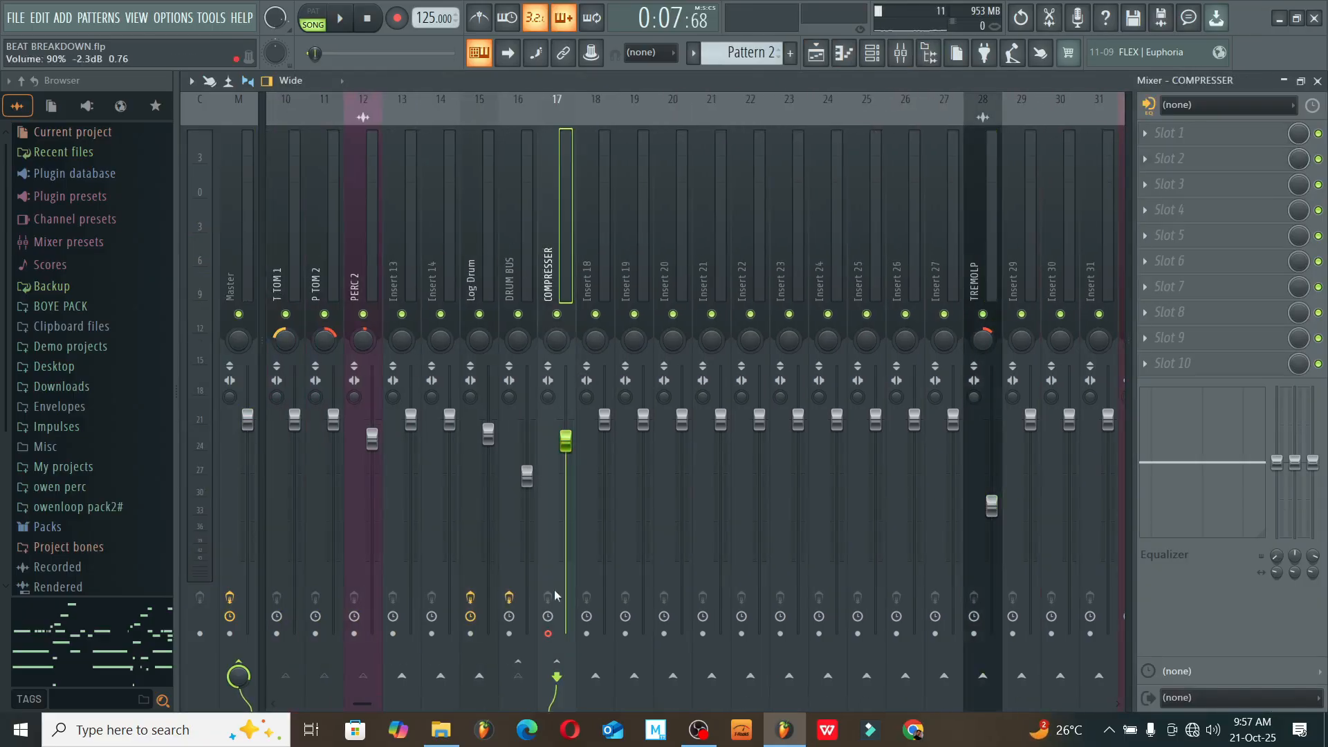
{"action": "left_click", "coordinate": [518, 314]}
{"action": "key", "text": "space"}
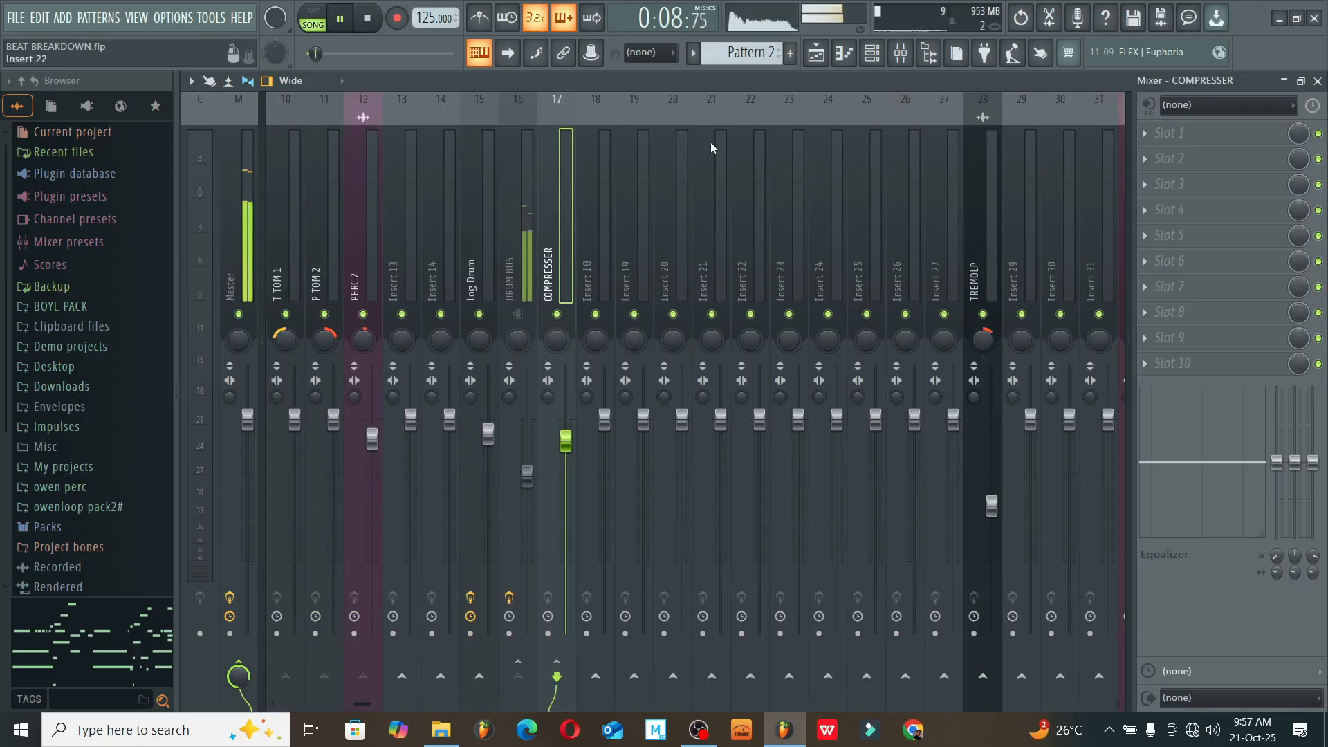
{"action": "key", "text": "space"}
- Delete Fruity delay 2 from the first effect slot of DRUM BUS and remove the track's routing to COMPRESSER
{"action": "left_click", "coordinate": [516, 298]}
{"action": "left_click", "coordinate": [1146, 135]}
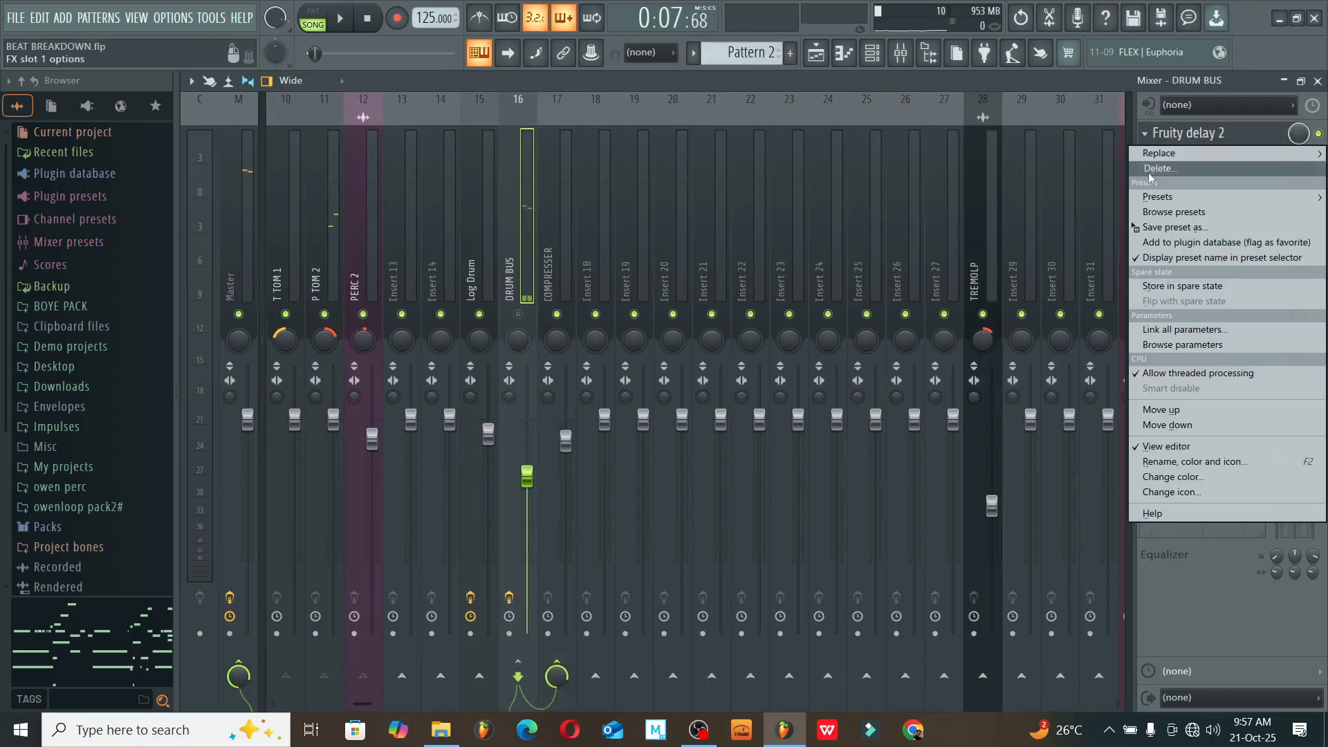
{"action": "left_click", "coordinate": [1156, 170]}
{"action": "left_click", "coordinate": [718, 419]}
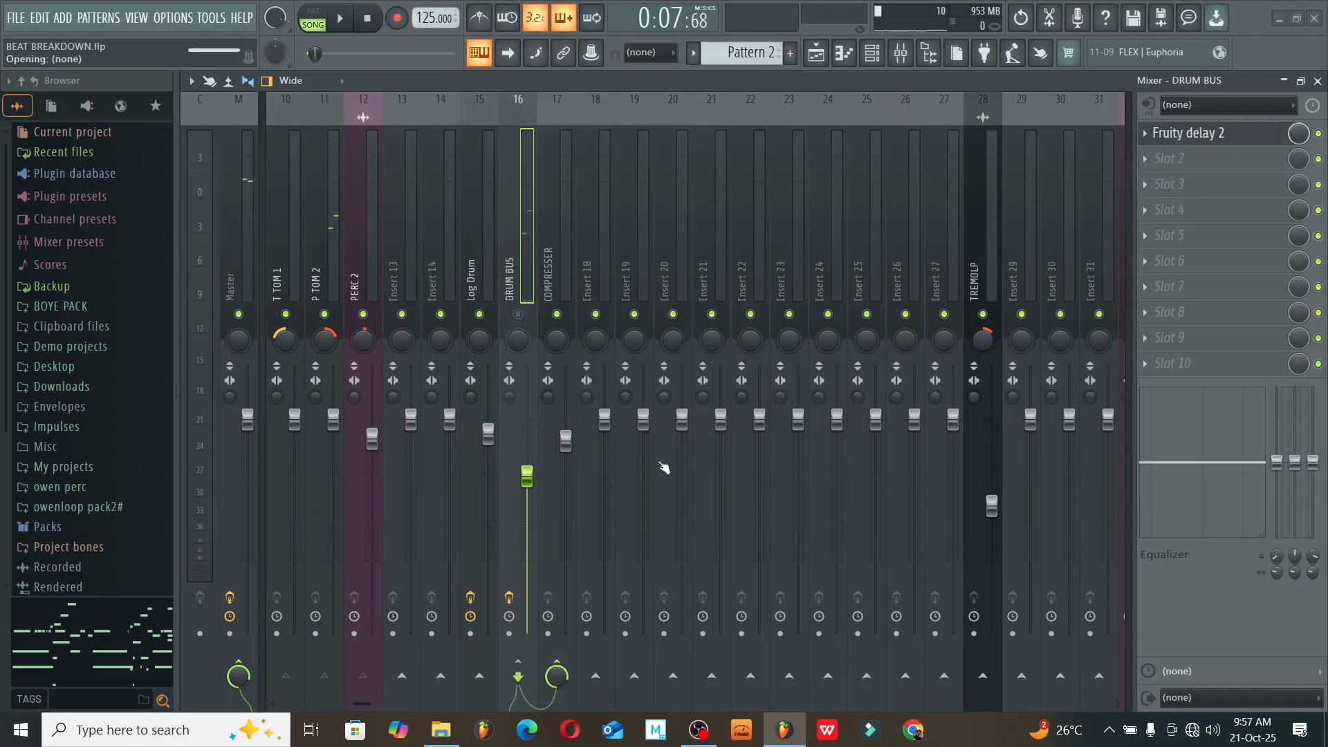
{"action": "left_click", "coordinate": [557, 676]}
- Unmute the DRUM BUS track and set its volume to 84% (-3.7 dB) while auditioning the song
{"action": "key", "text": "space"}
{"action": "left_click", "coordinate": [518, 314]}
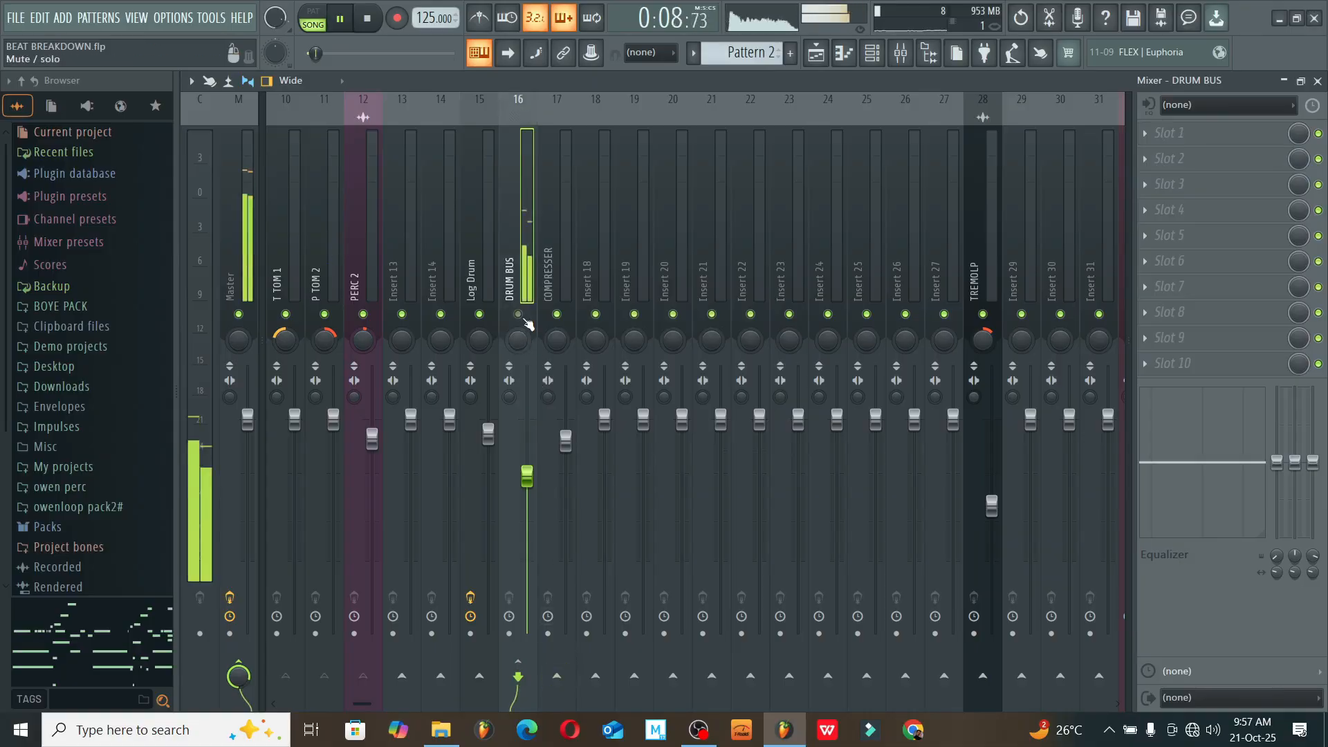
{"action": "left_click_drag", "start_coordinate": [526, 476], "coordinate": [527, 454]}
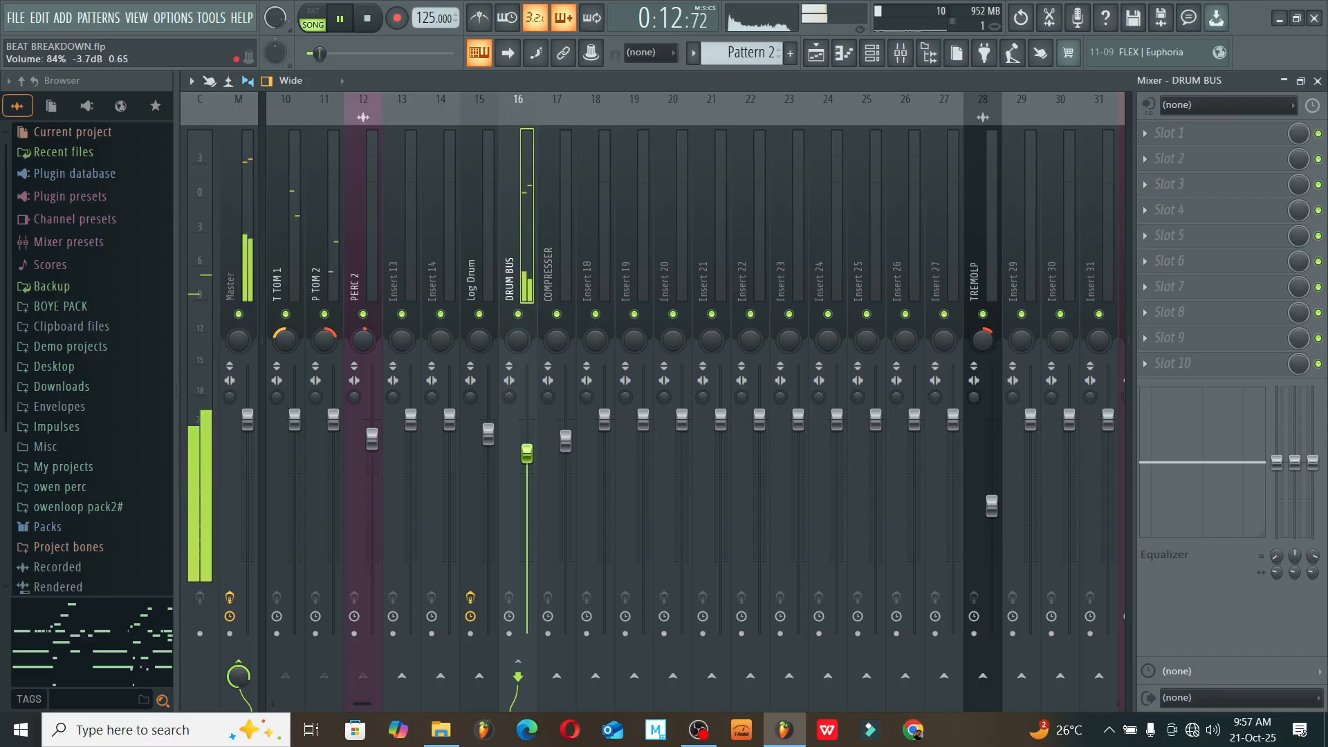
{"action": "key", "text": "space"}
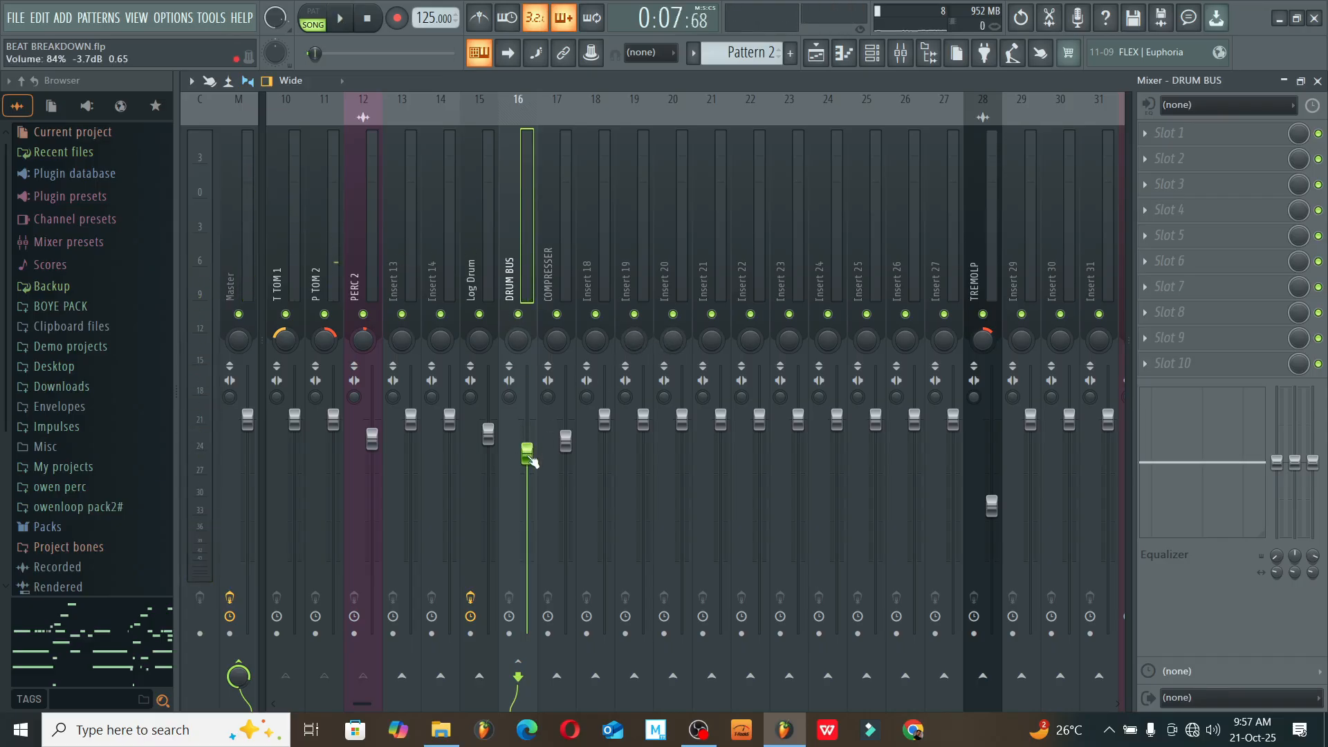
- Unmute playlist Track 3 and audition its PERC clips together with Tracks 1 and 2 from bar 9
{"action": "left_click", "coordinate": [816, 52]}
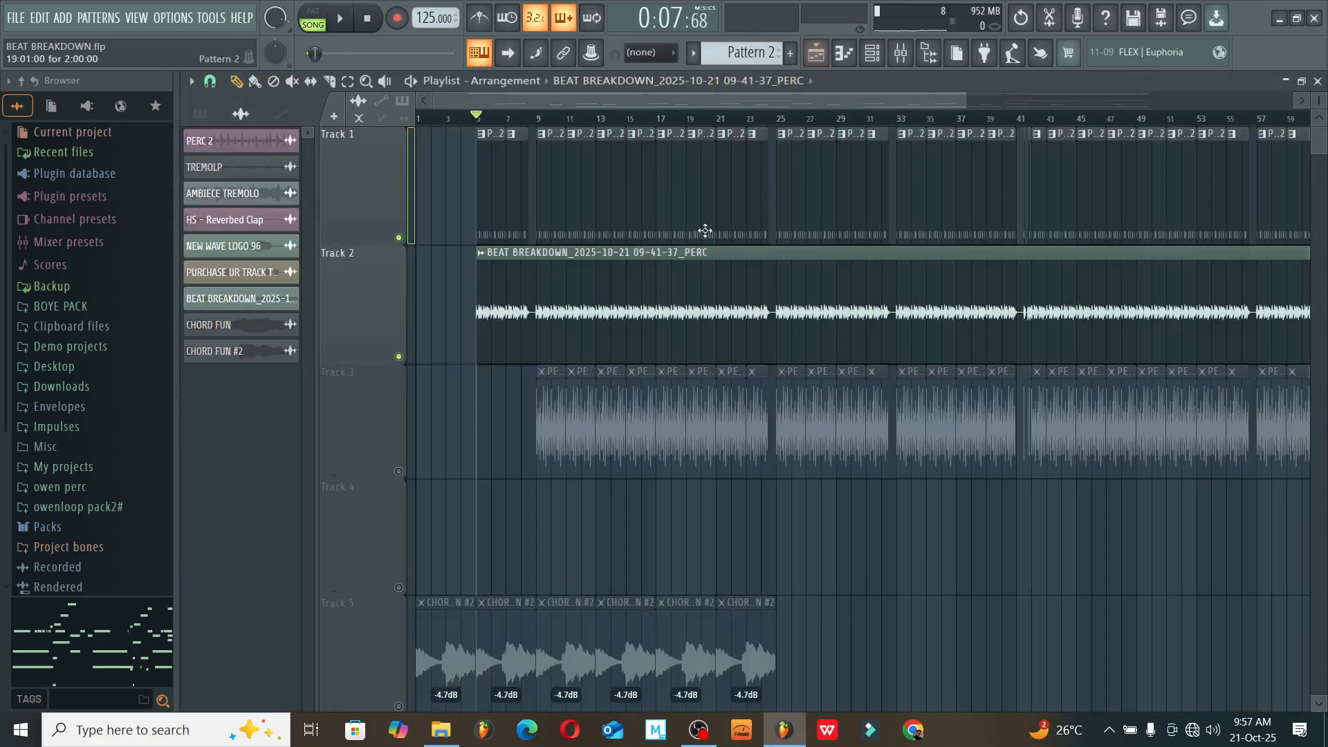
{"action": "key", "text": "space"}
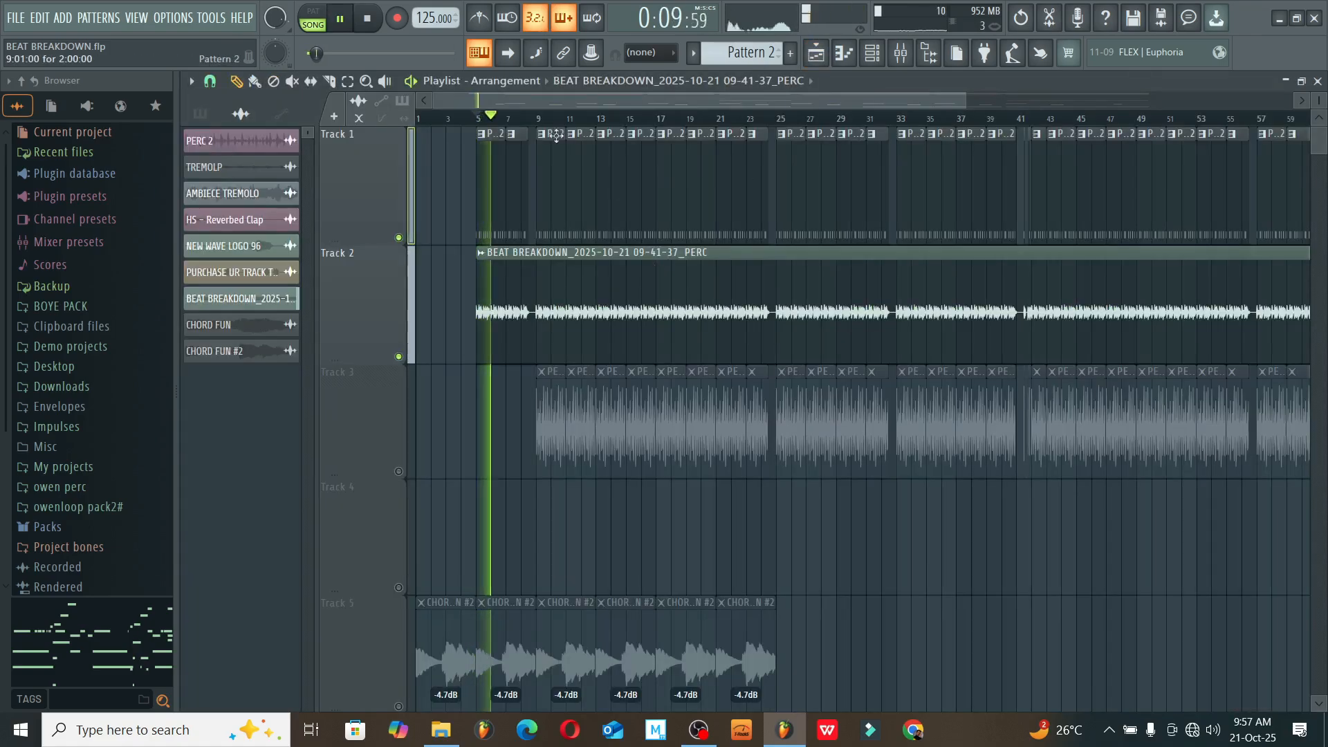
{"action": "left_click", "coordinate": [537, 123]}
{"action": "left_click", "coordinate": [399, 471]}
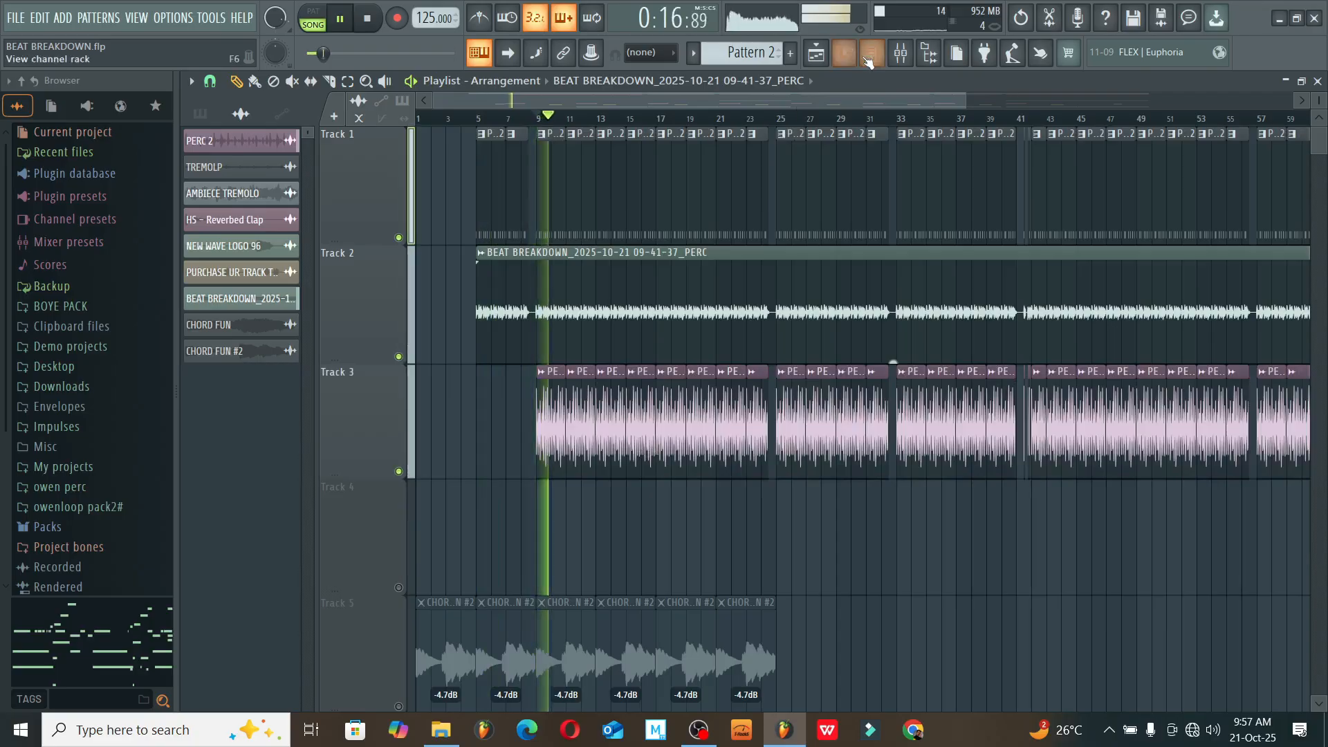
- Set the DRUM BUS volume to 81% (-4.4 dB), audition the song with that track muted, and unmute it again
{"action": "left_click", "coordinate": [901, 66]}
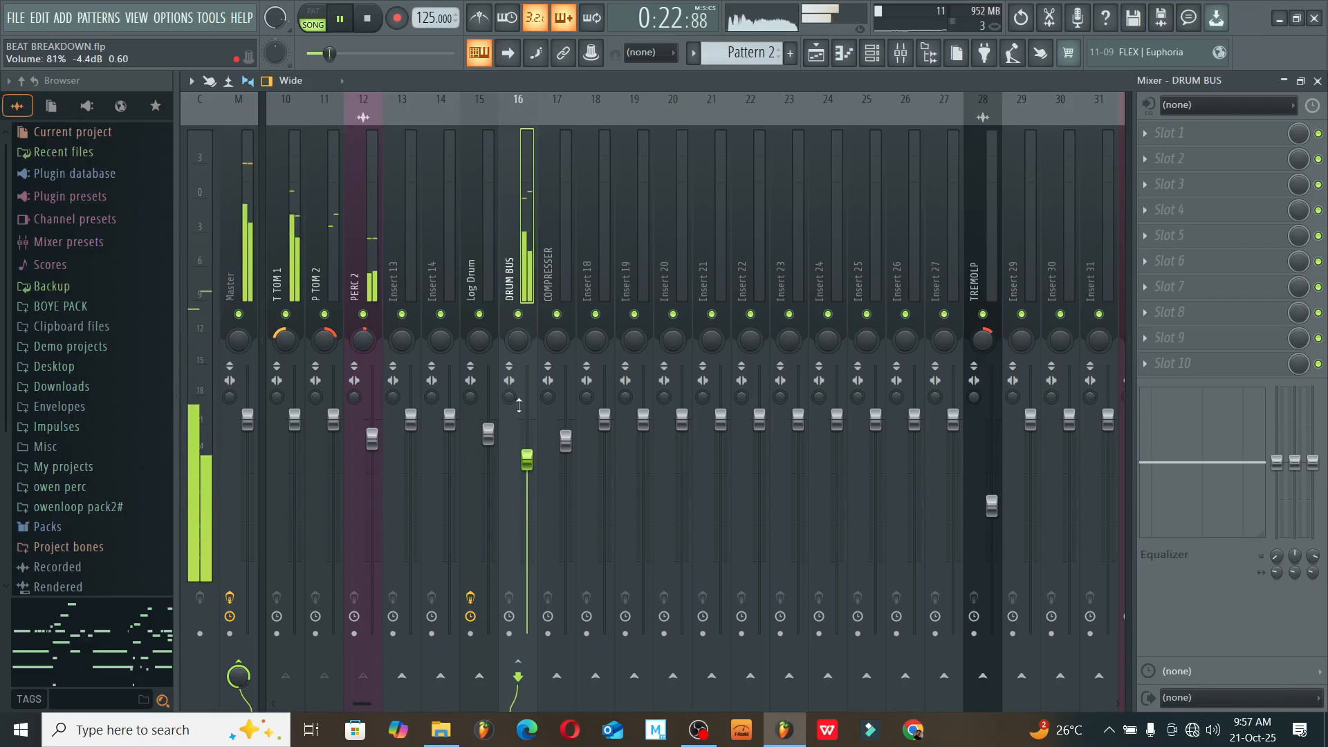
{"action": "key", "text": "space"}
{"action": "left_click", "coordinate": [518, 314]}
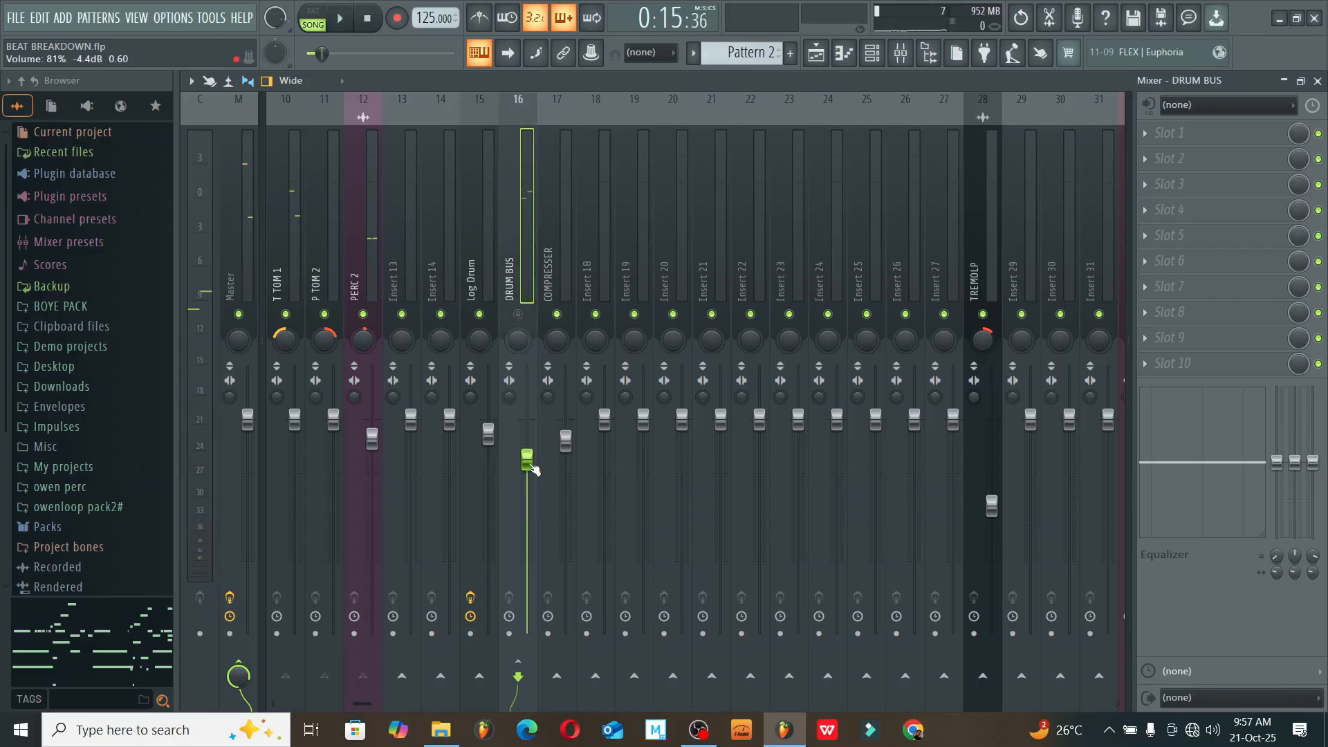
{"action": "key", "text": "space"}
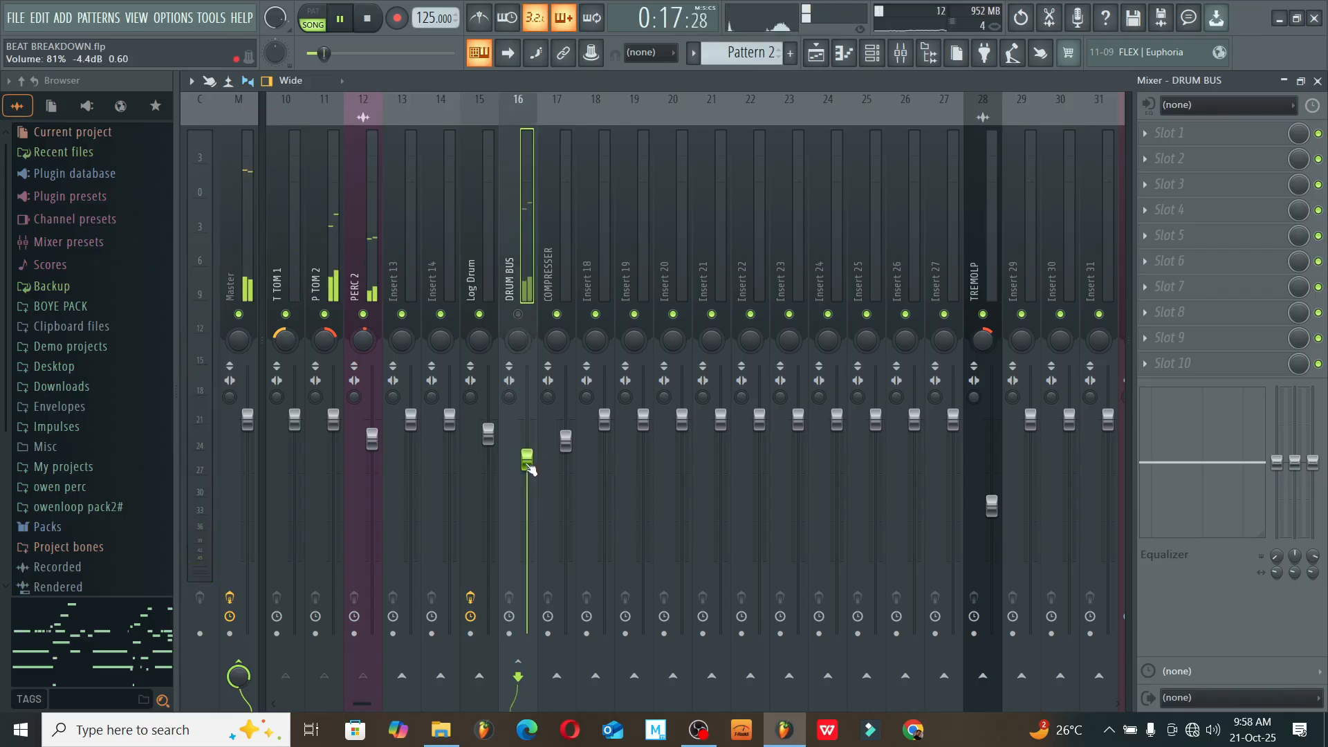
{"action": "key", "text": "space"}
{"action": "left_click", "coordinate": [518, 315]}
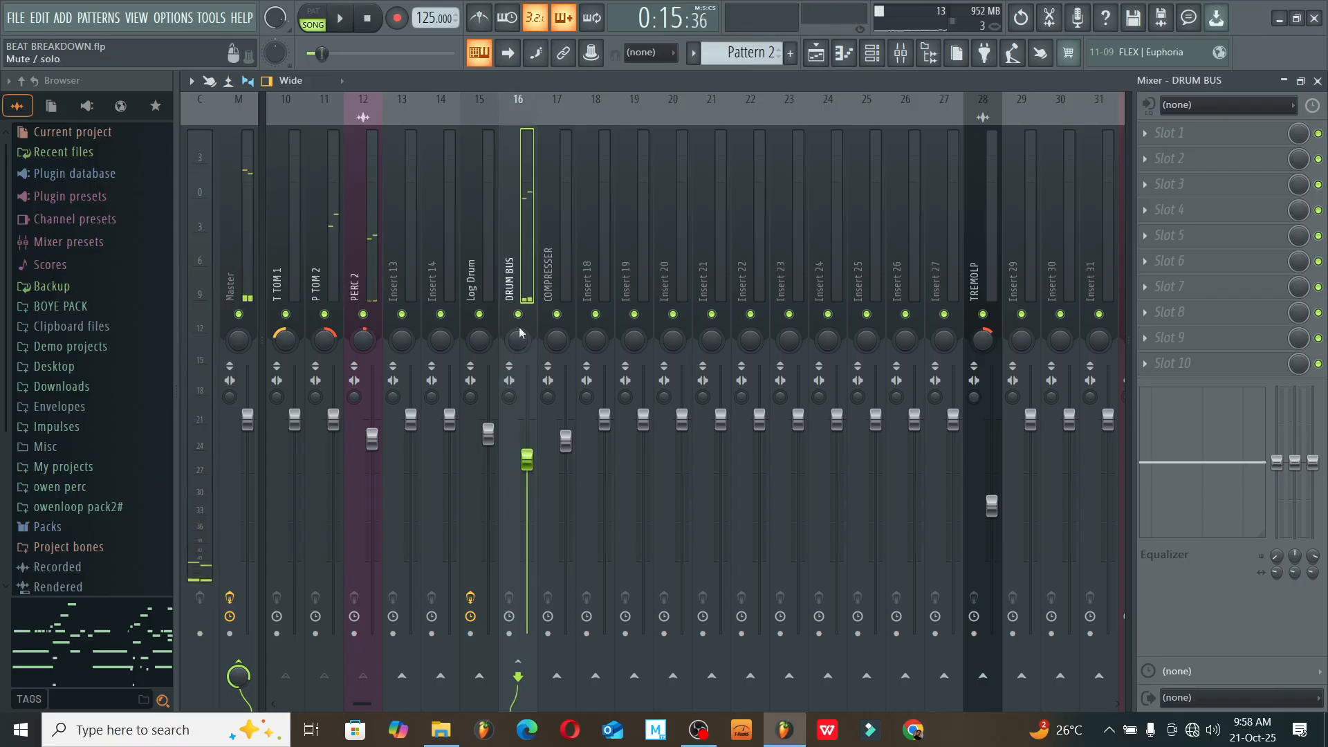
- Set the DRUM BUS volume to 80% (-4.8 dB) while auditioning the drums and percussion from bar 9
{"action": "key", "text": "space"}
{"action": "left_click_drag", "start_coordinate": [531, 458], "coordinate": [532, 469]}
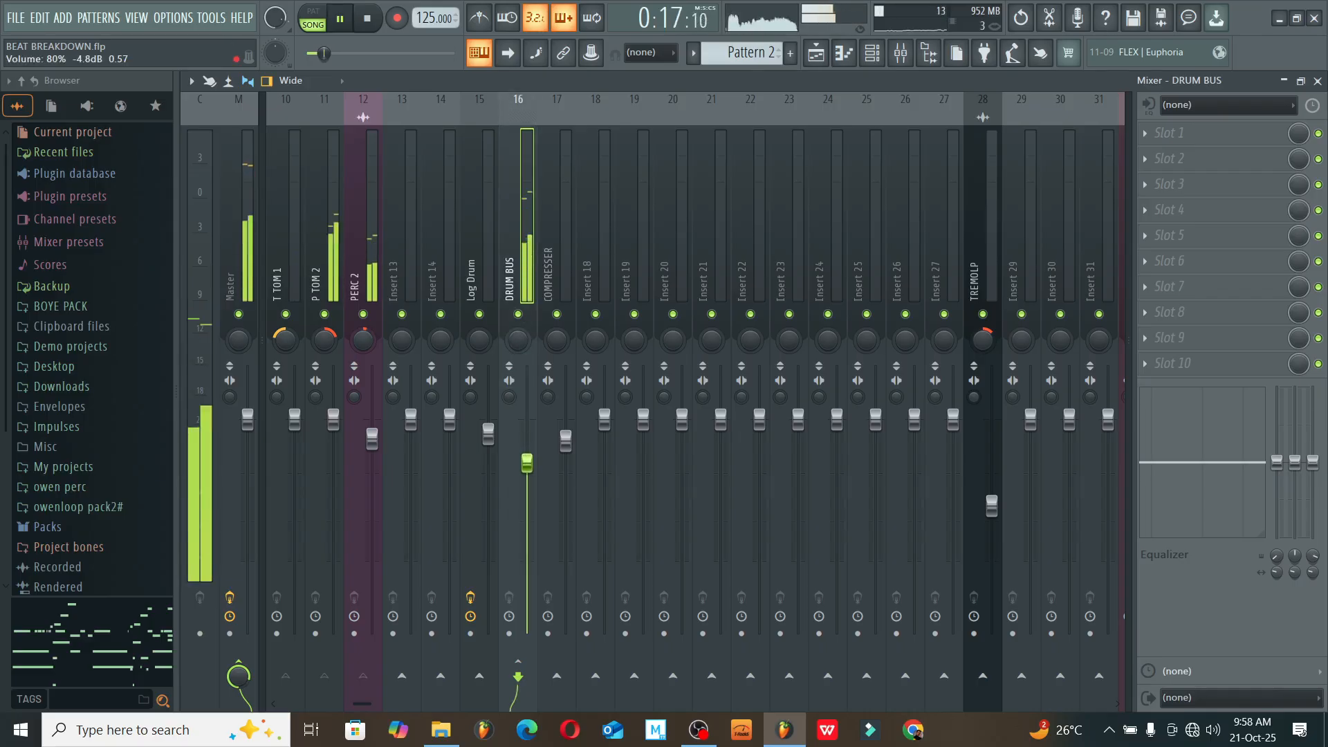
{"action": "key", "text": "space"}
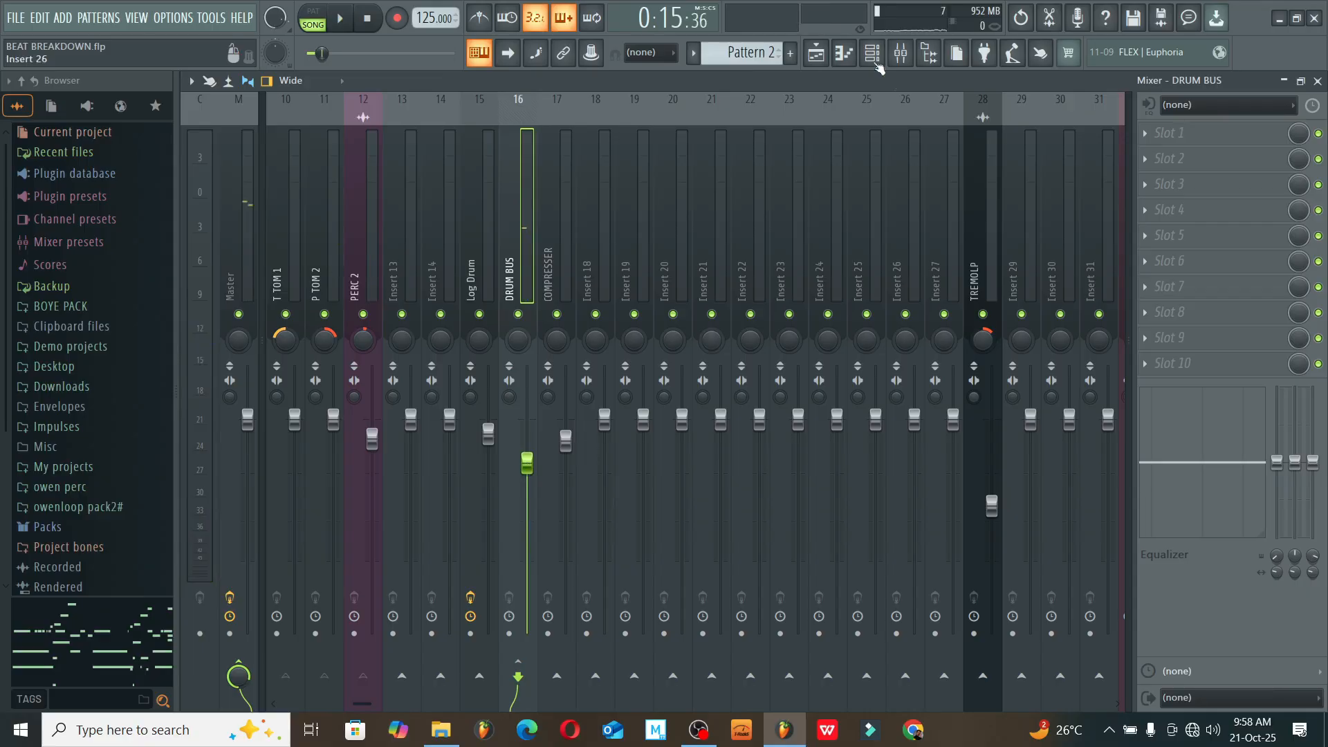
- Examine the channel settings of the TREMOLP audio clip and return the song position to the start
{"action": "left_click", "coordinate": [818, 54]}
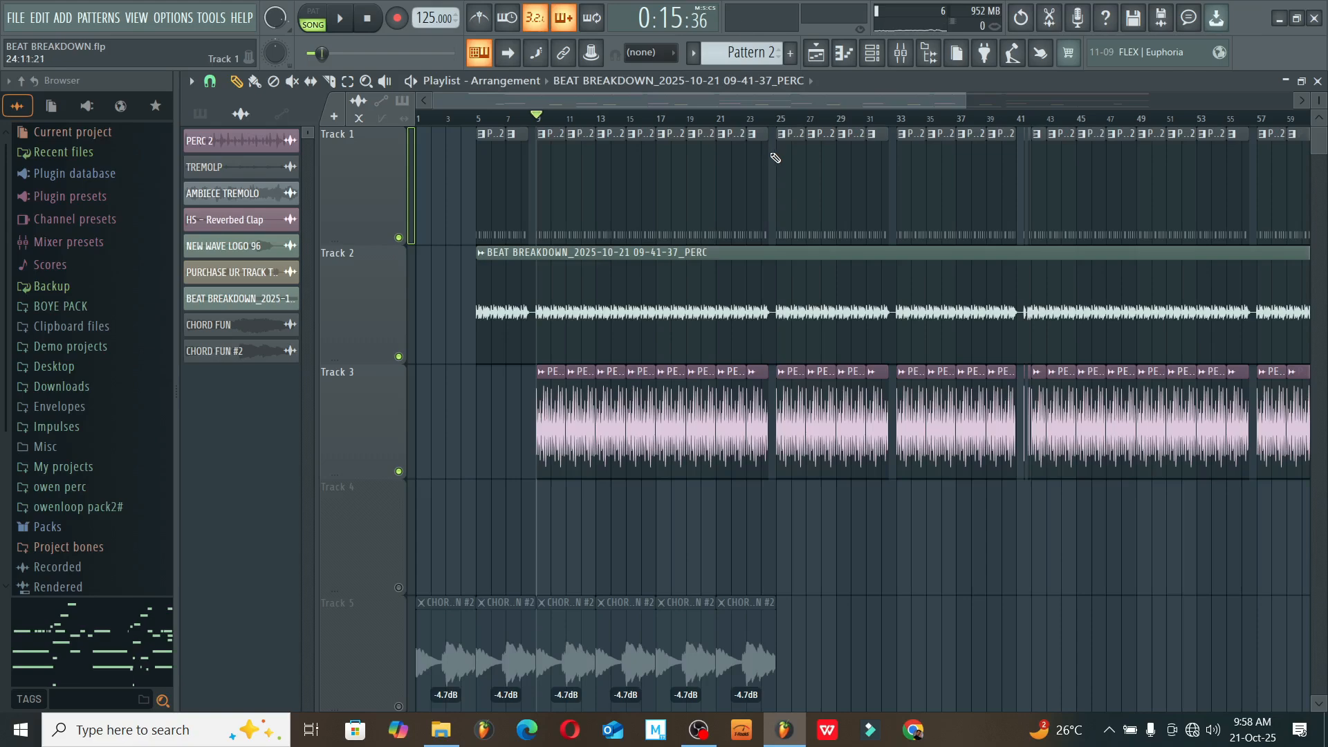
{"action": "left_click", "coordinate": [252, 173]}
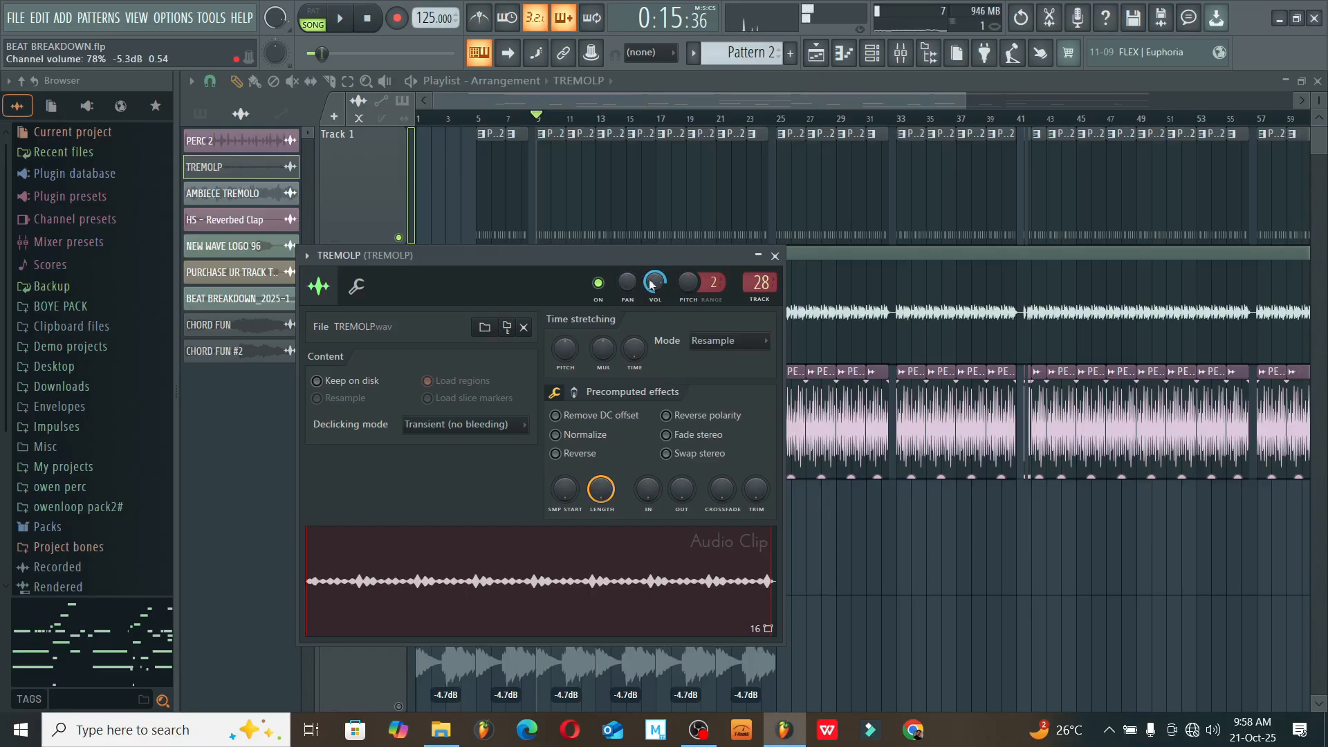
{"action": "left_click", "coordinate": [368, 19]}
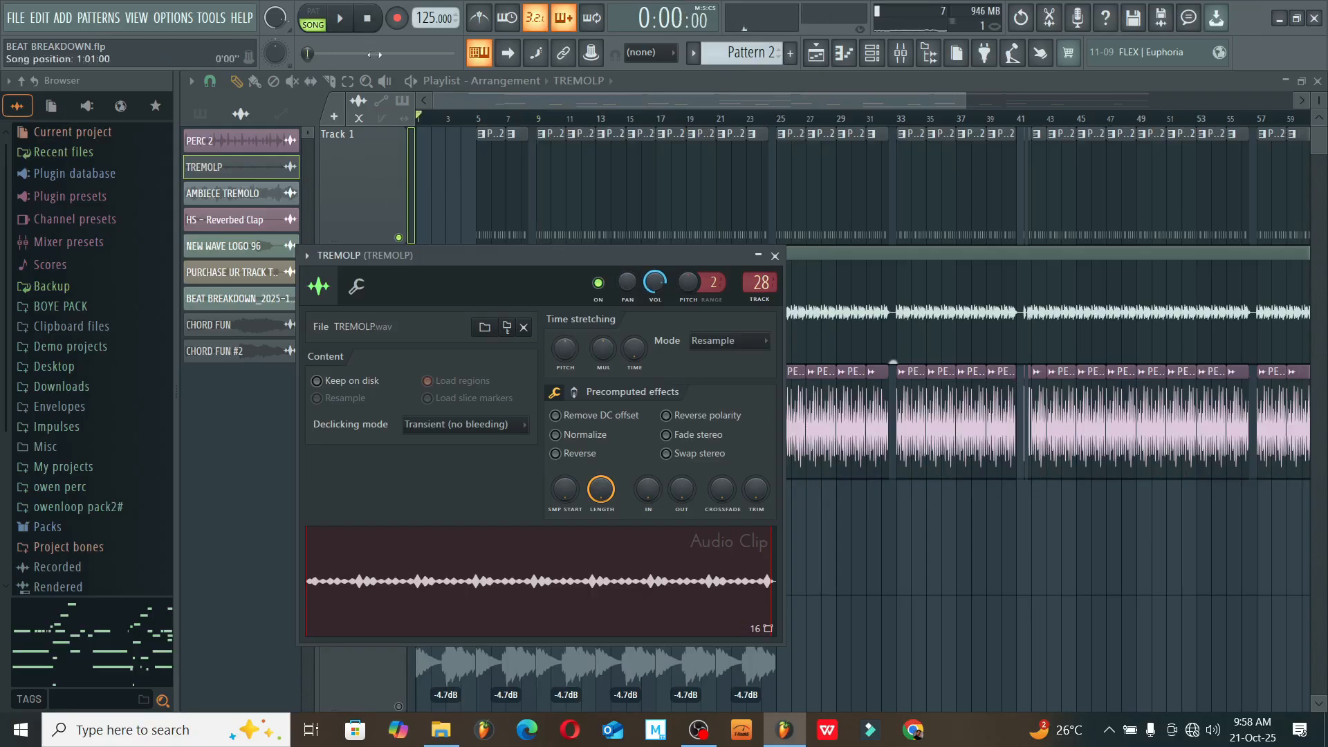
{"action": "left_click", "coordinate": [380, 169]}
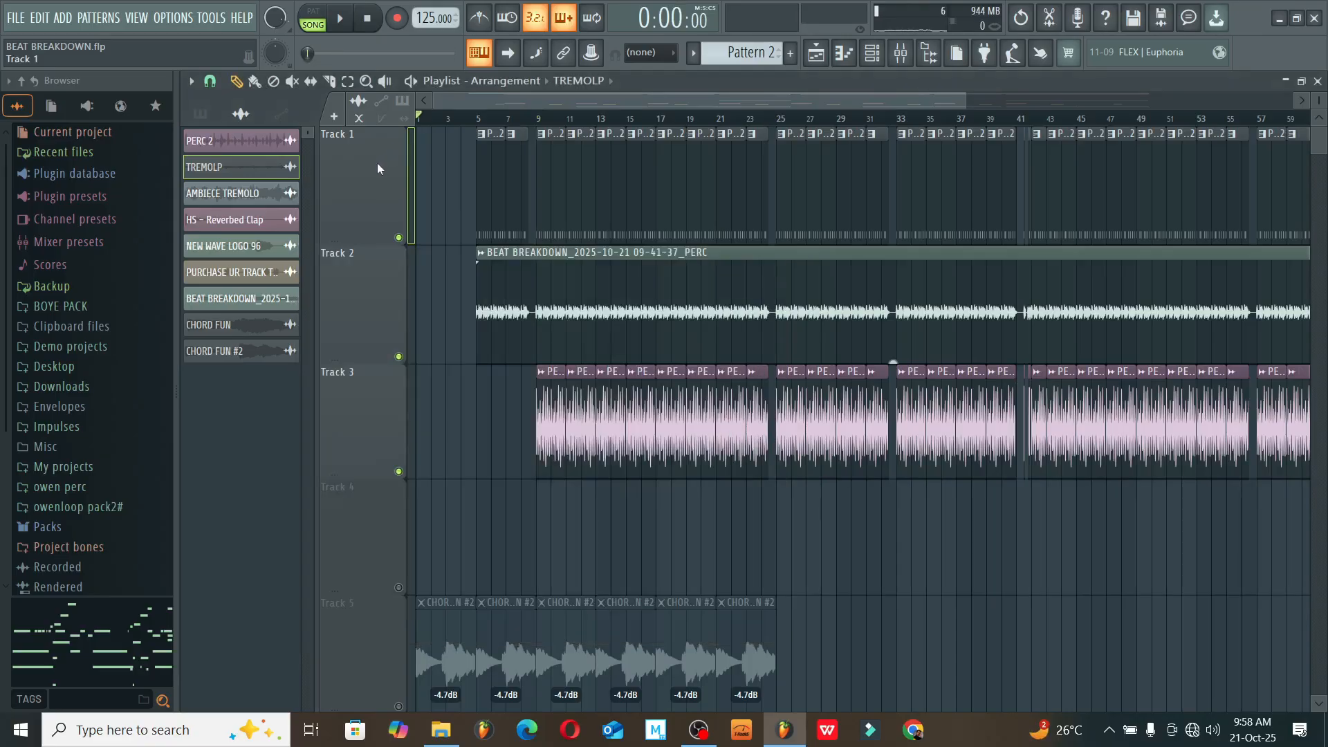